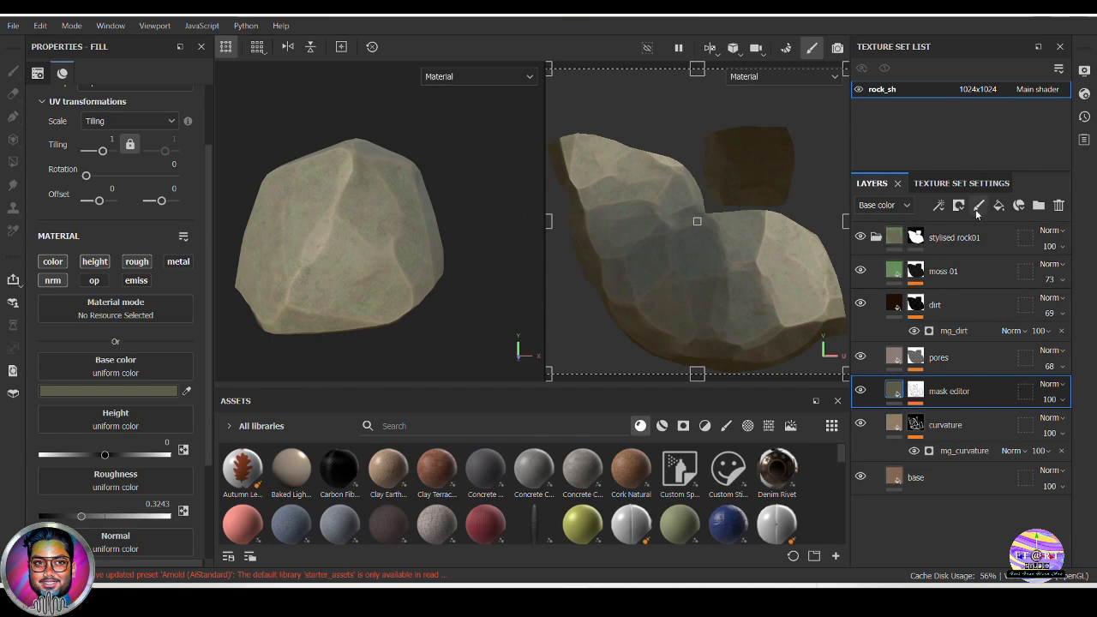
click(875, 240)
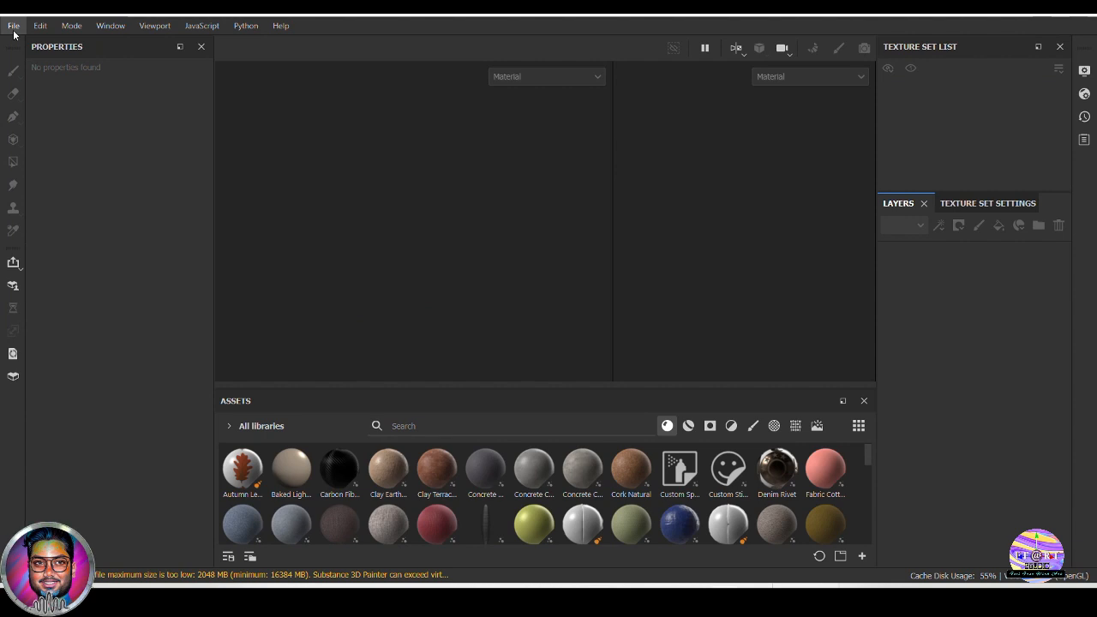
Create a new project from the Lp_rock_v01.fbx mesh, keeping the PBR - Metallic Roughness Alpha-blend template
click(14, 27)
click(23, 44)
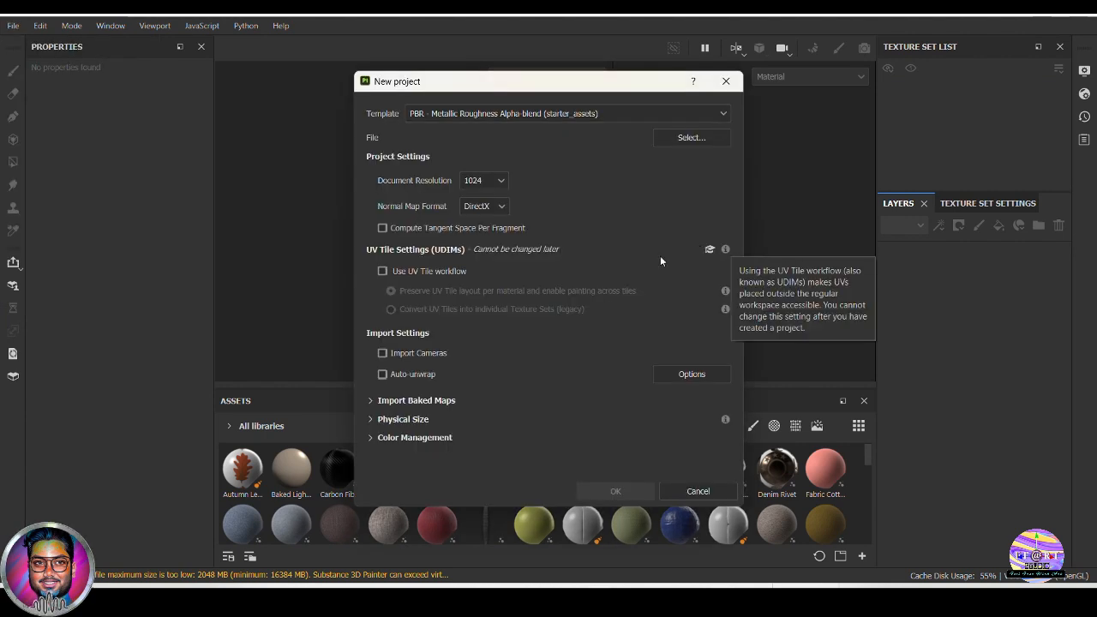
click(690, 119)
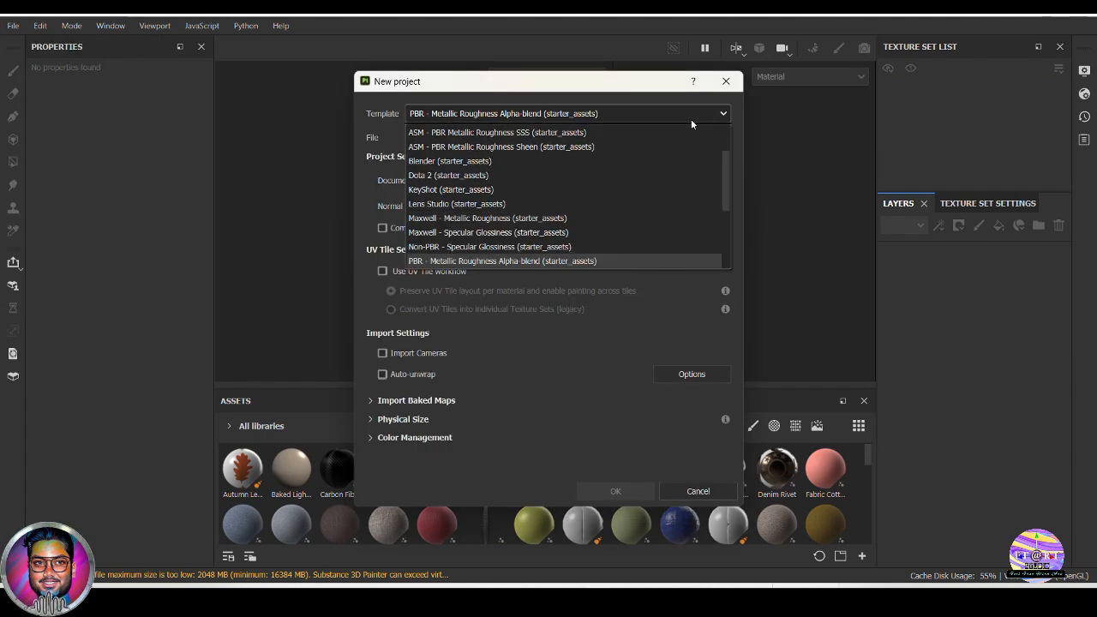
click(686, 118)
click(696, 137)
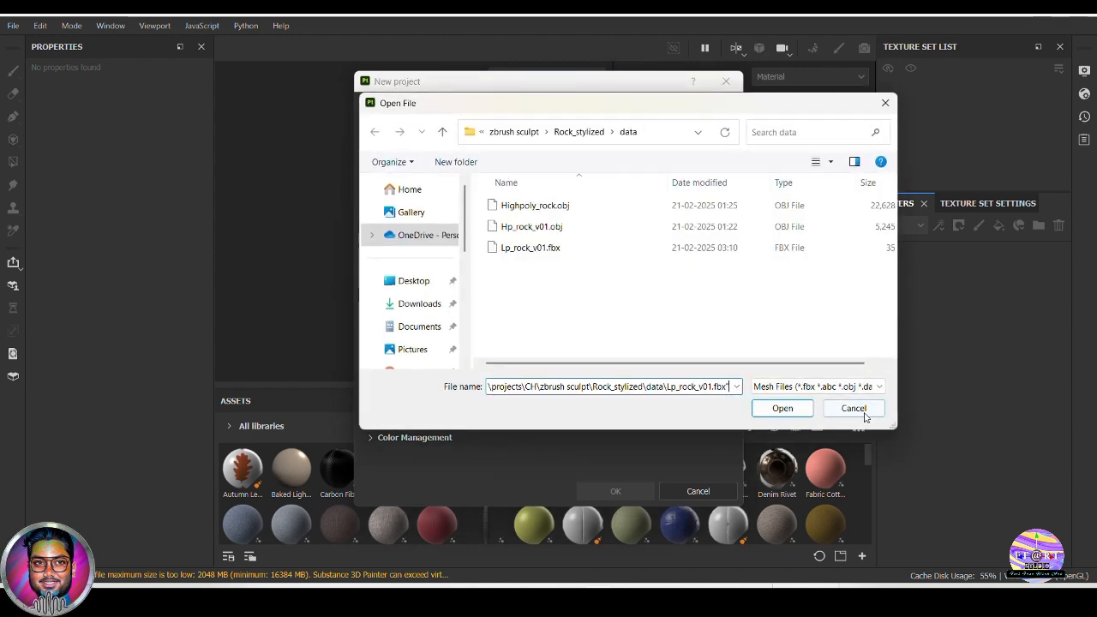
click(781, 409)
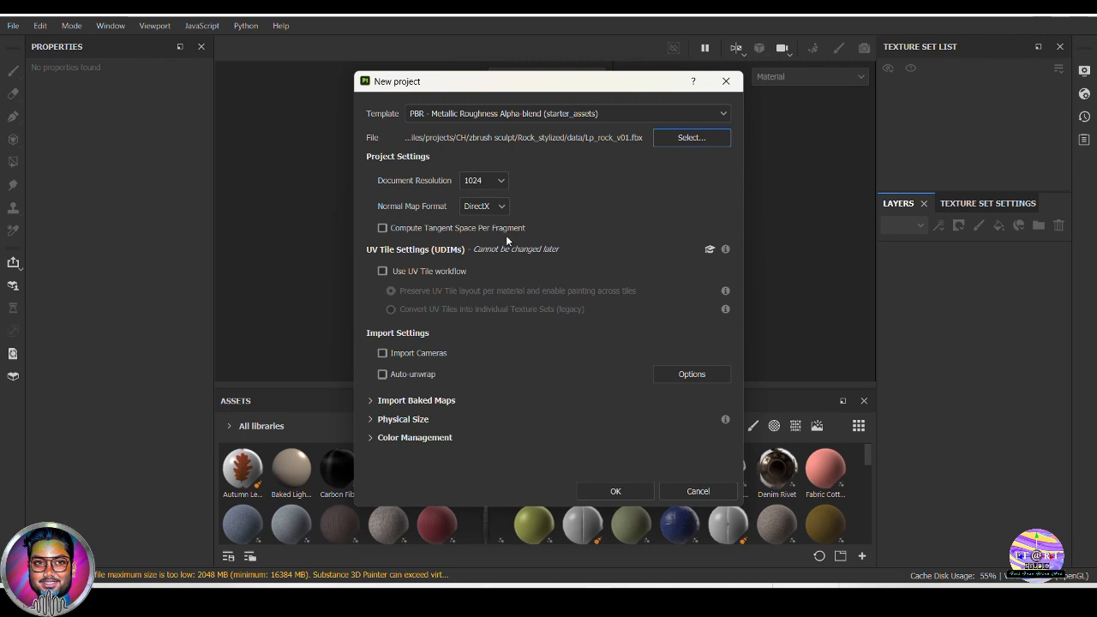
click(614, 491)
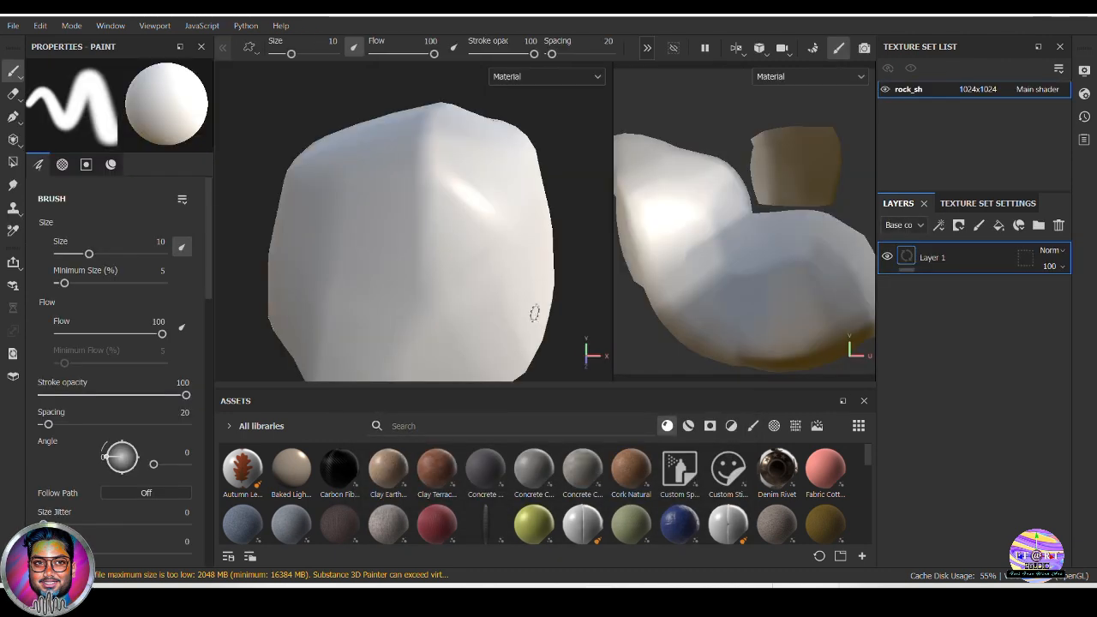
Widen the 2D viewport so the rock's whole UV layout fits beside the 3D model
scroll(562, 339, down, 3)
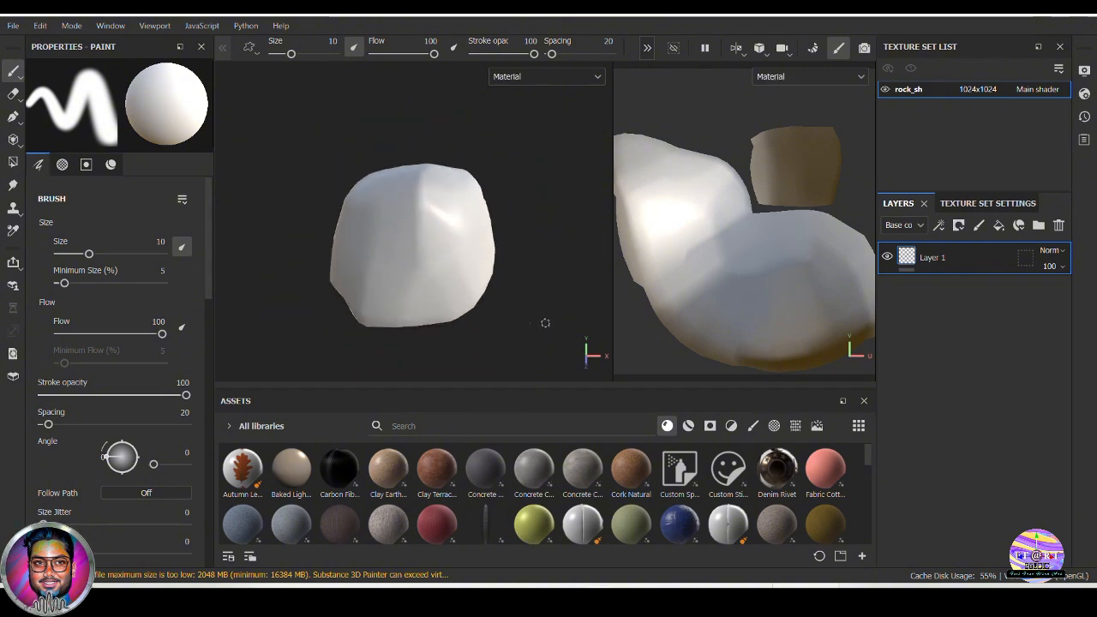
alt+drag(546, 323, 845, 328)
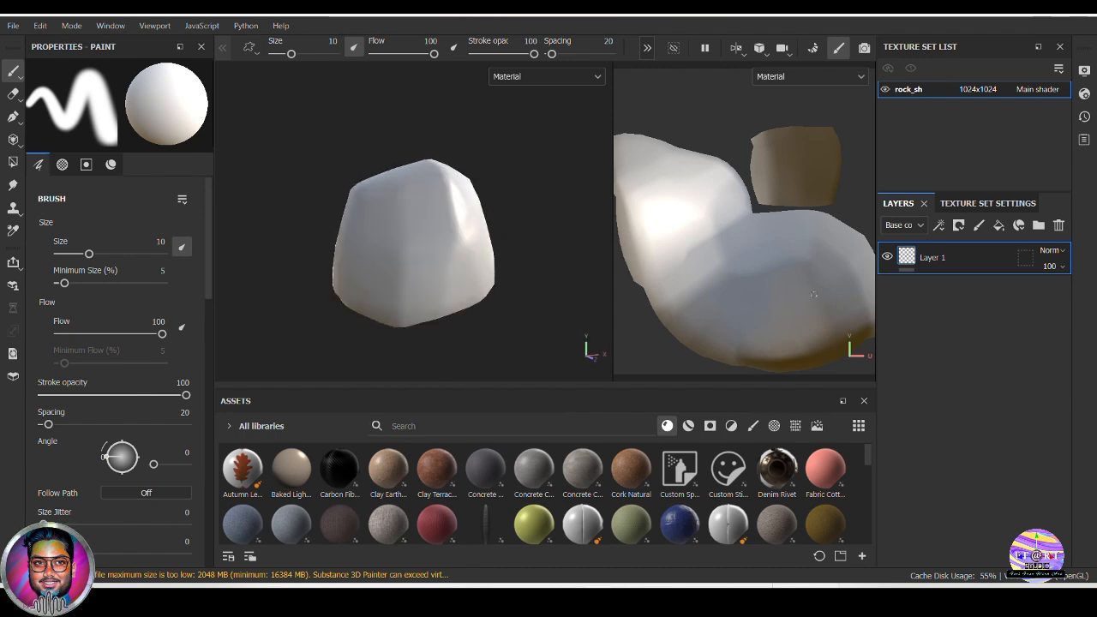
alt+right_drag(814, 294, 767, 280)
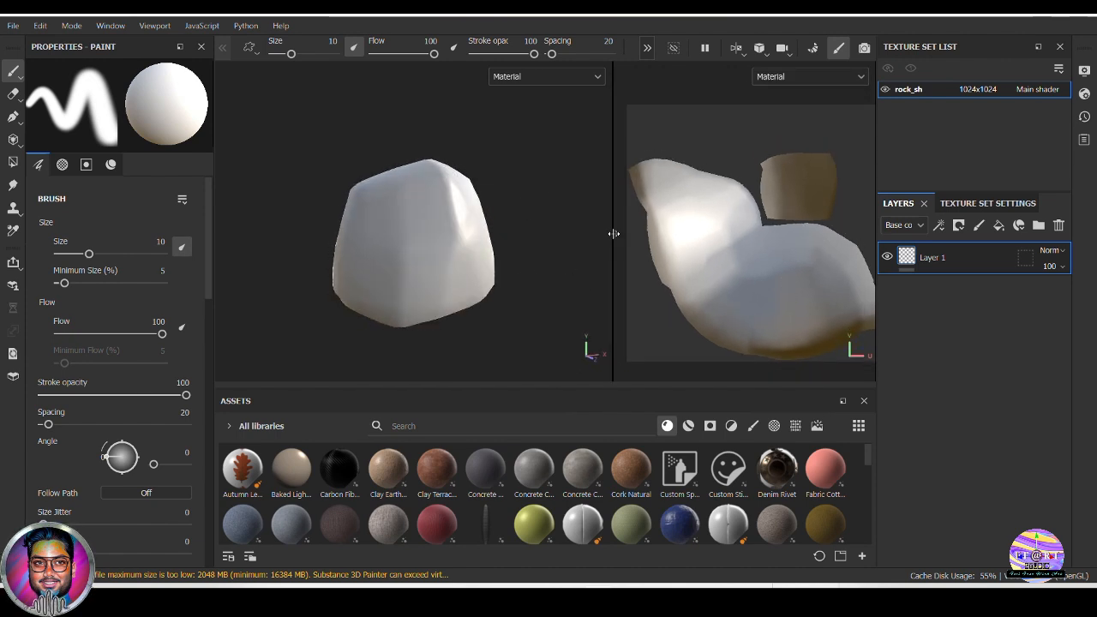
drag(614, 233, 559, 235)
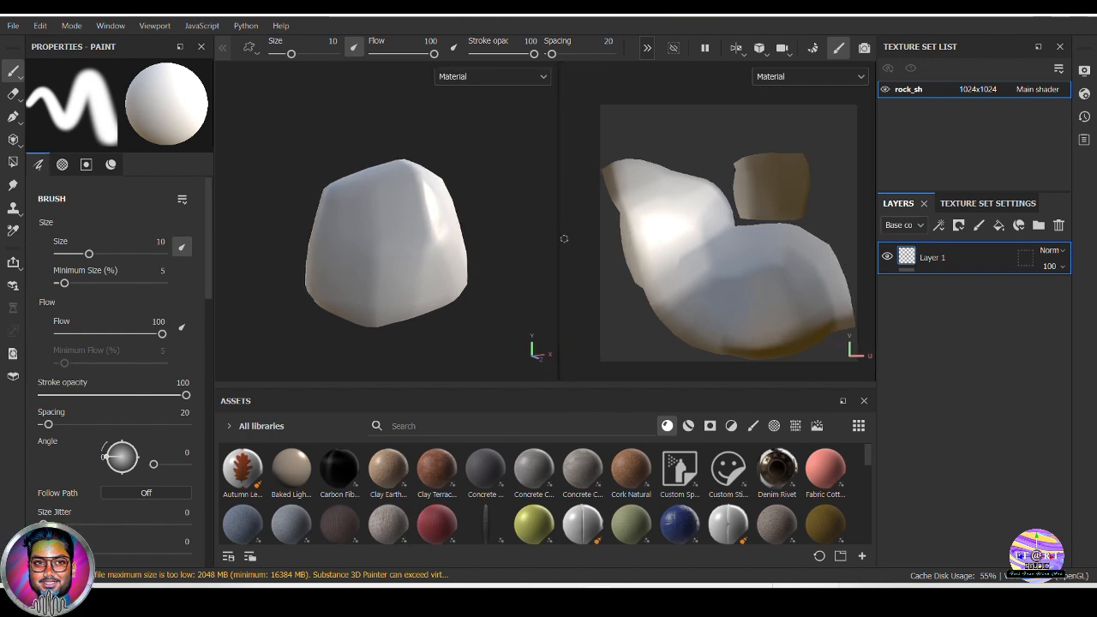
alt+middle_drag(731, 286, 738, 284)
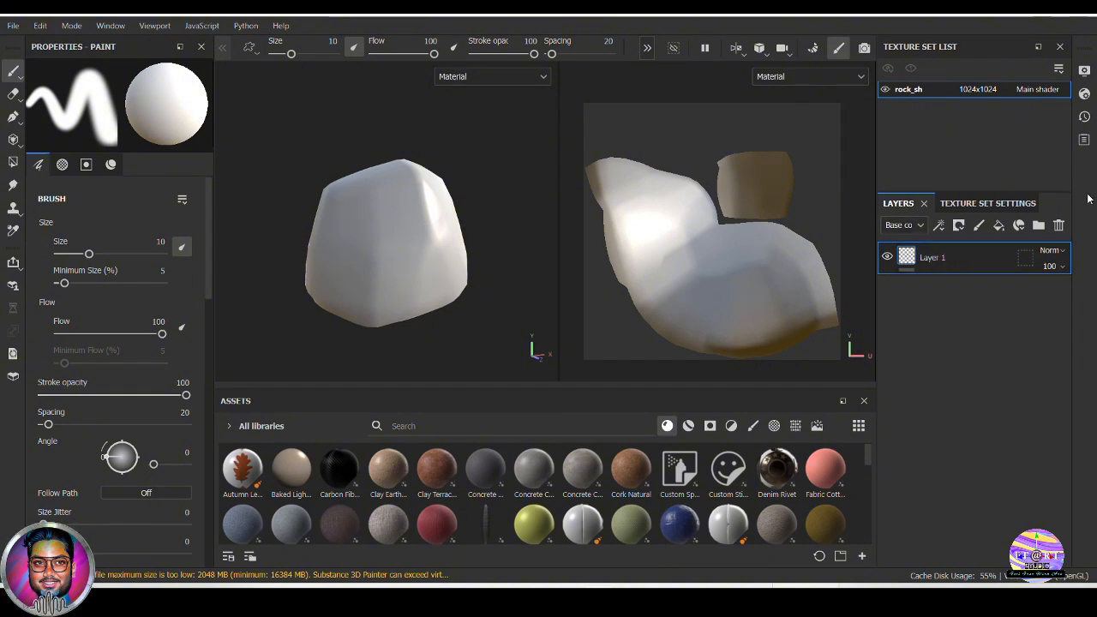
Open mesh map baking for the rock_sh texture set
click(1004, 204)
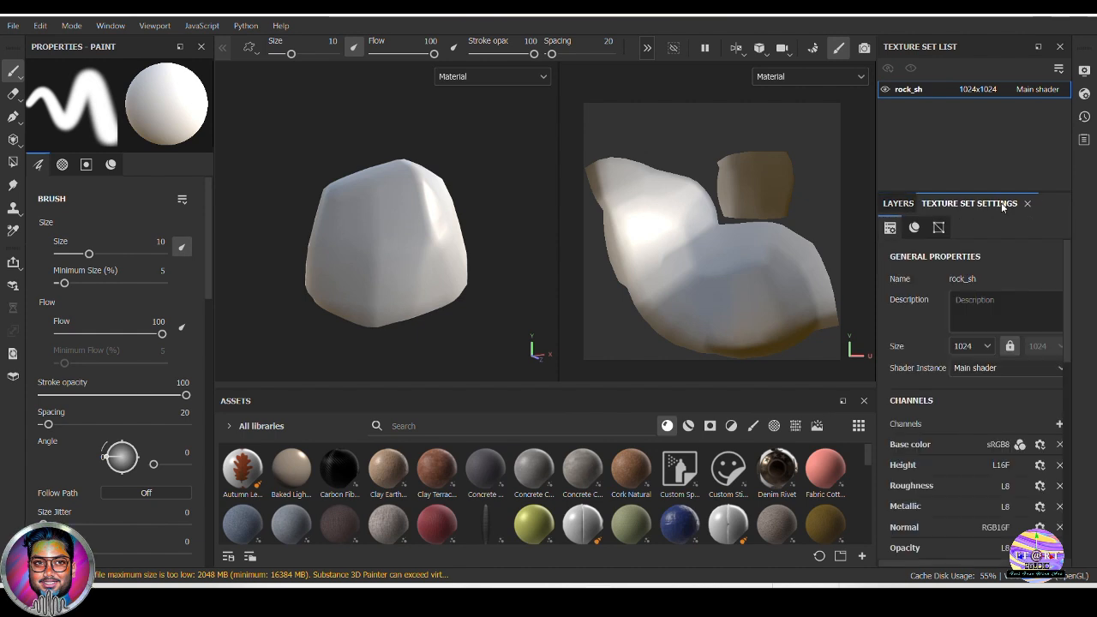
scroll(1037, 377, down, 3)
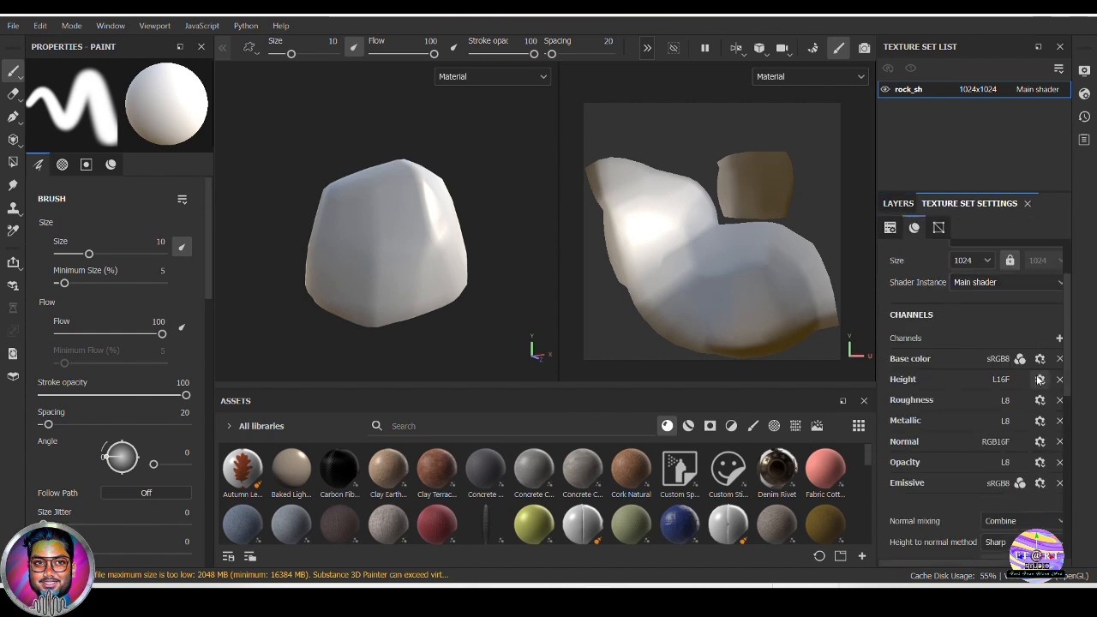
scroll(1040, 379, down, 3)
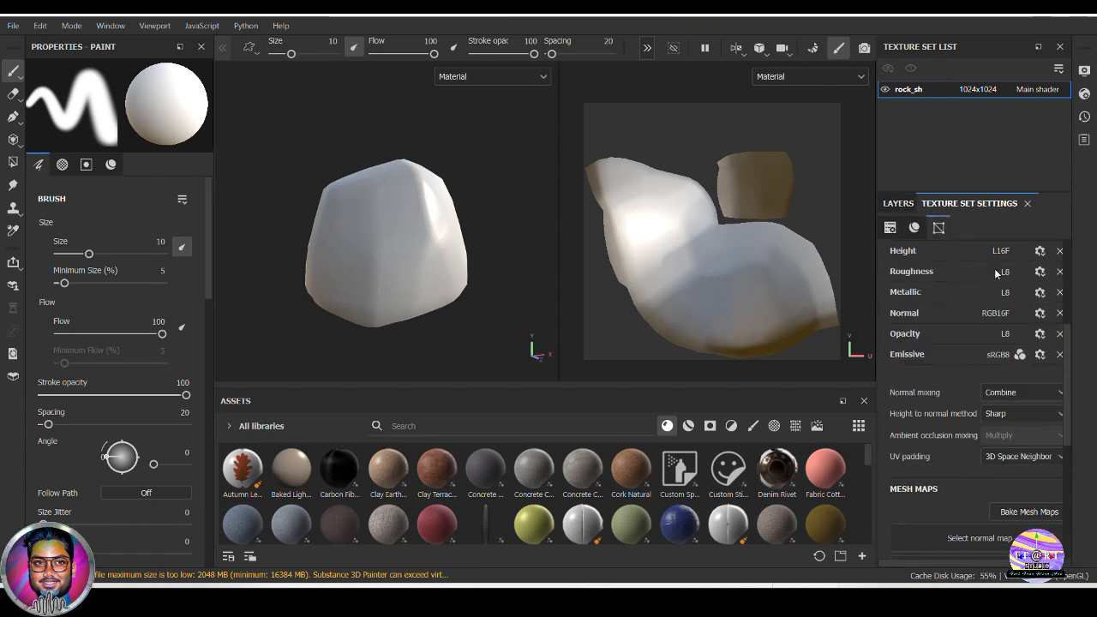
scroll(1007, 429, down, 2)
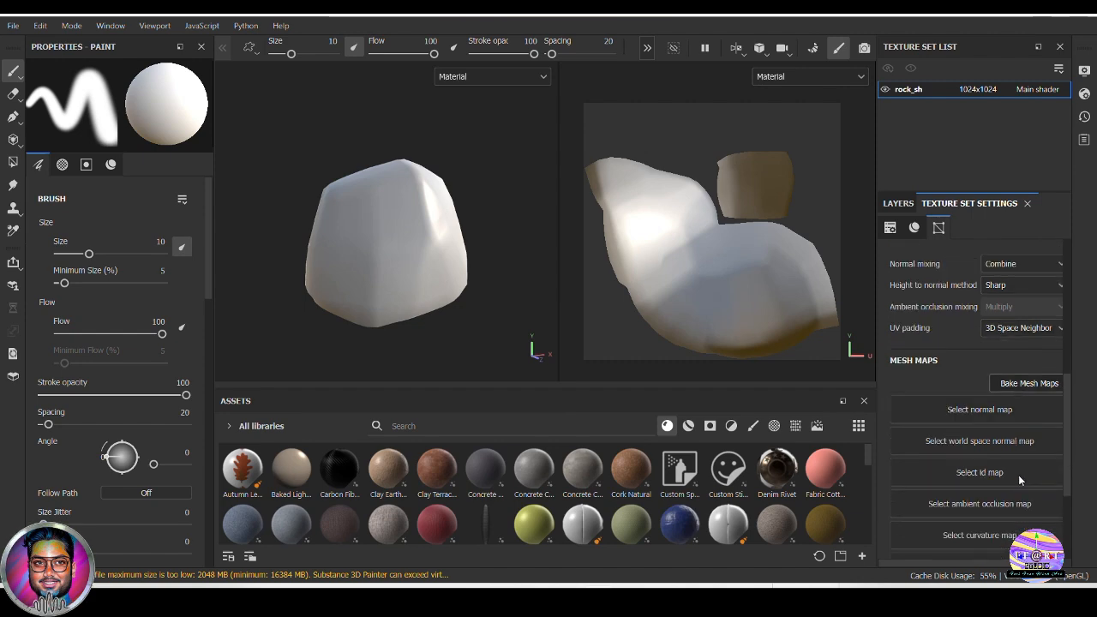
click(1004, 383)
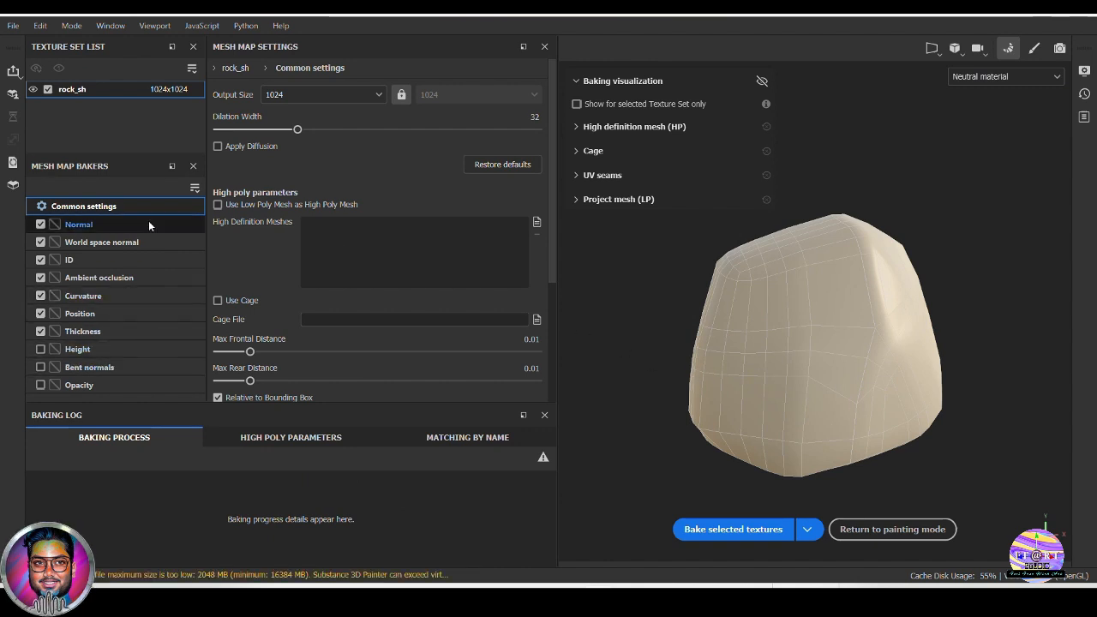
Exclude the ID and Thickness maps from the bake and include the Height map
click(40, 261)
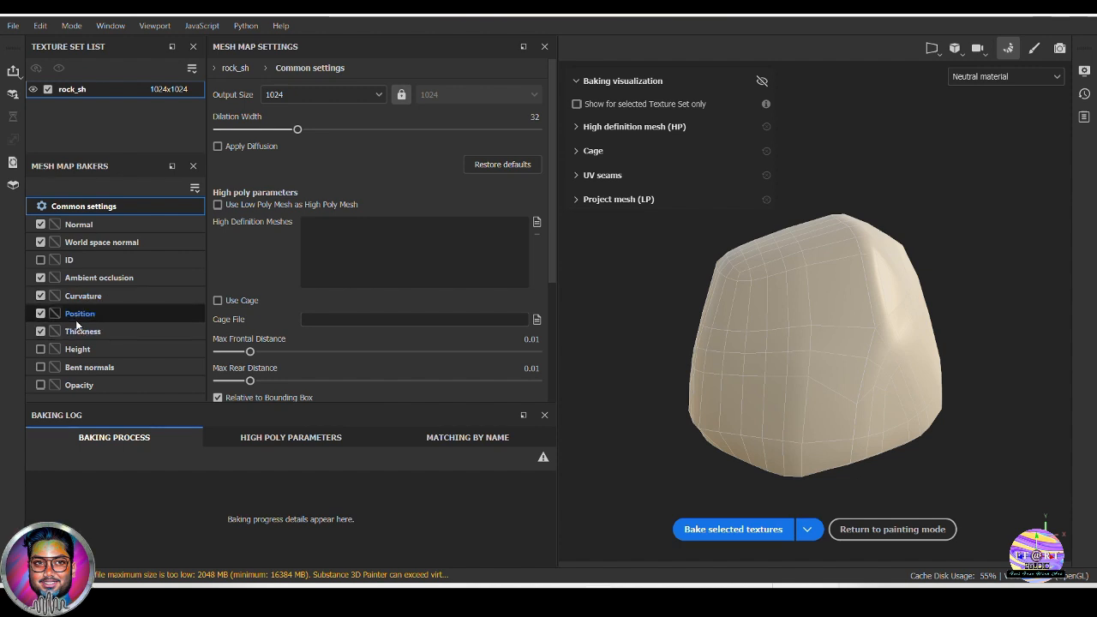
click(40, 331)
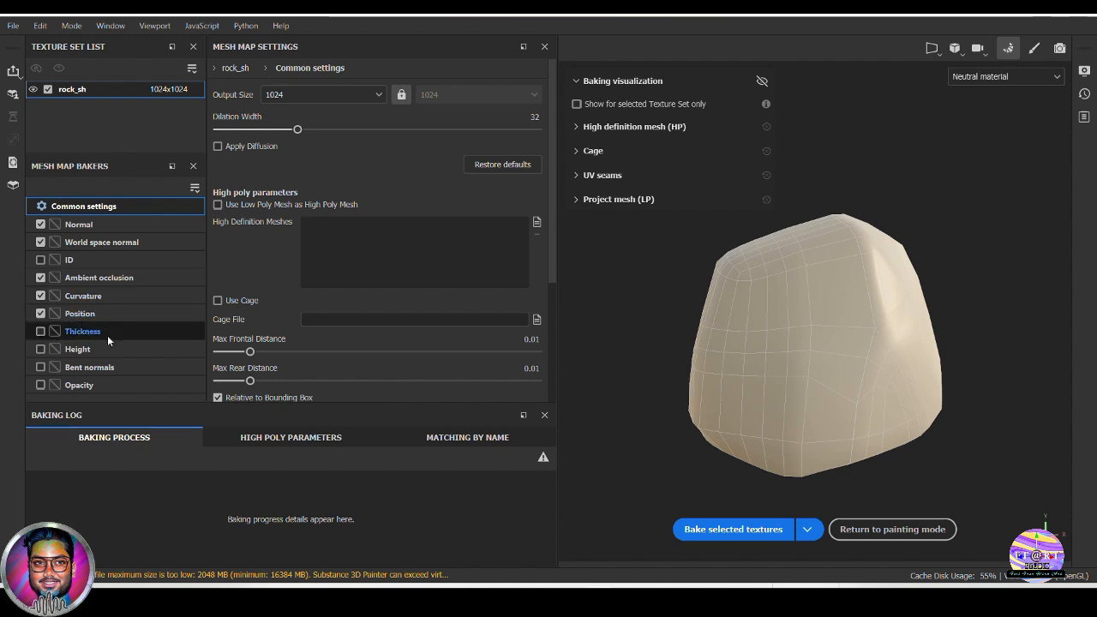
click(40, 350)
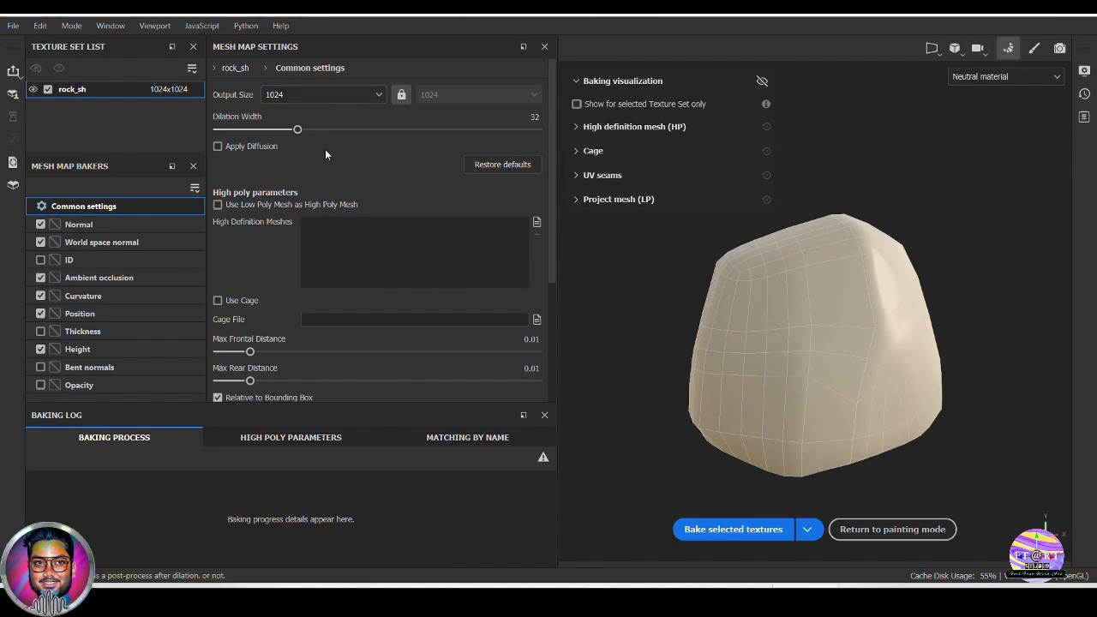
Load Hp_rock_v01.obj as the high definition mesh for the bake
scroll(289, 175, down, 1)
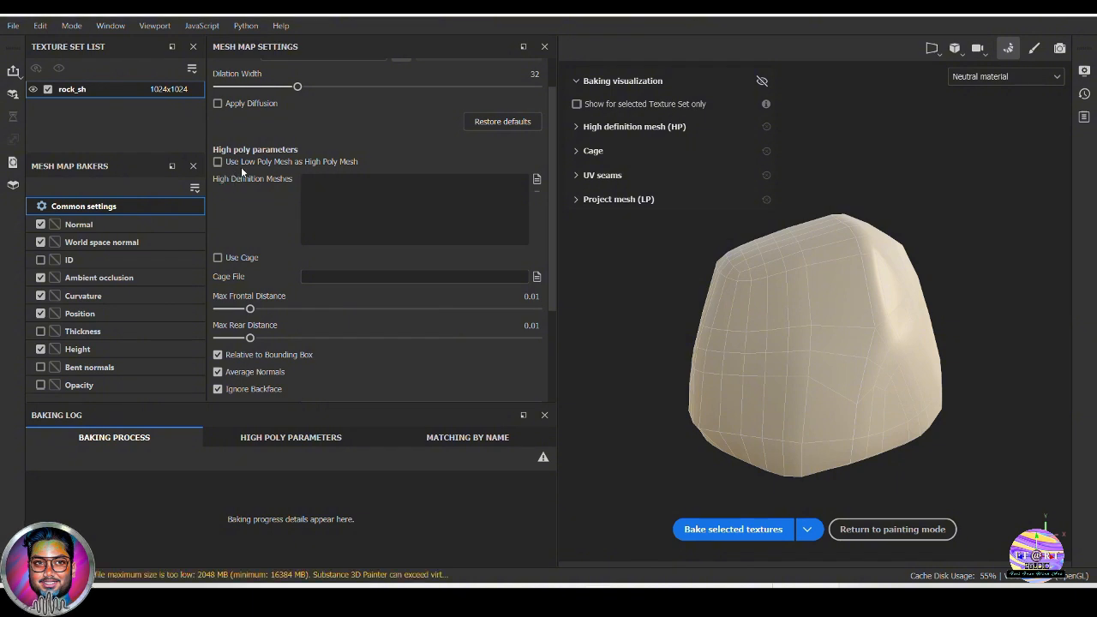
click(537, 179)
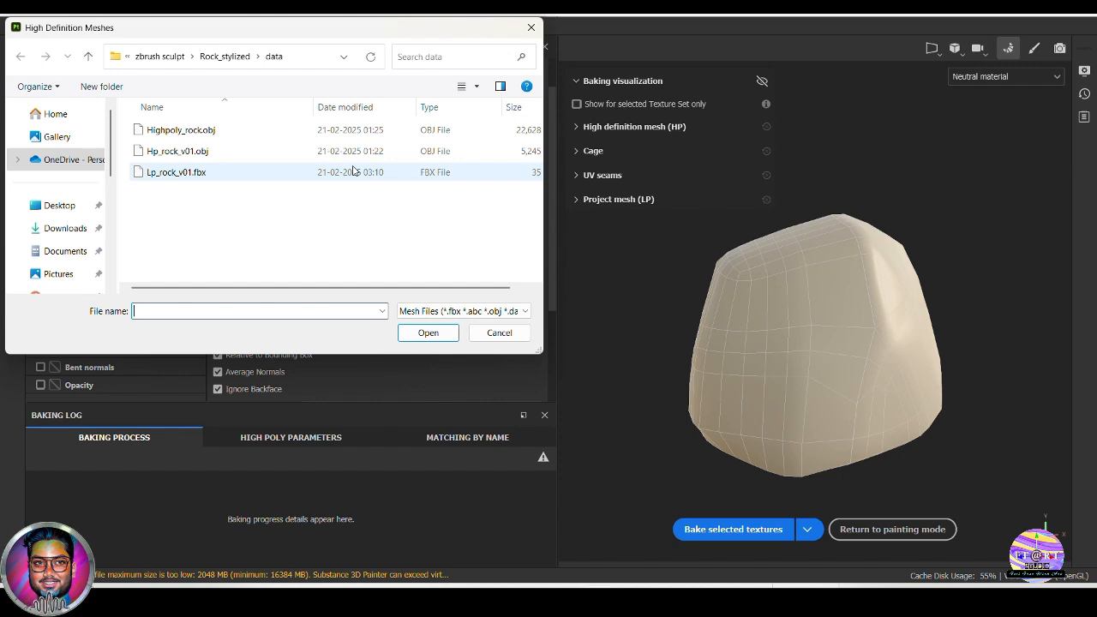
click(195, 152)
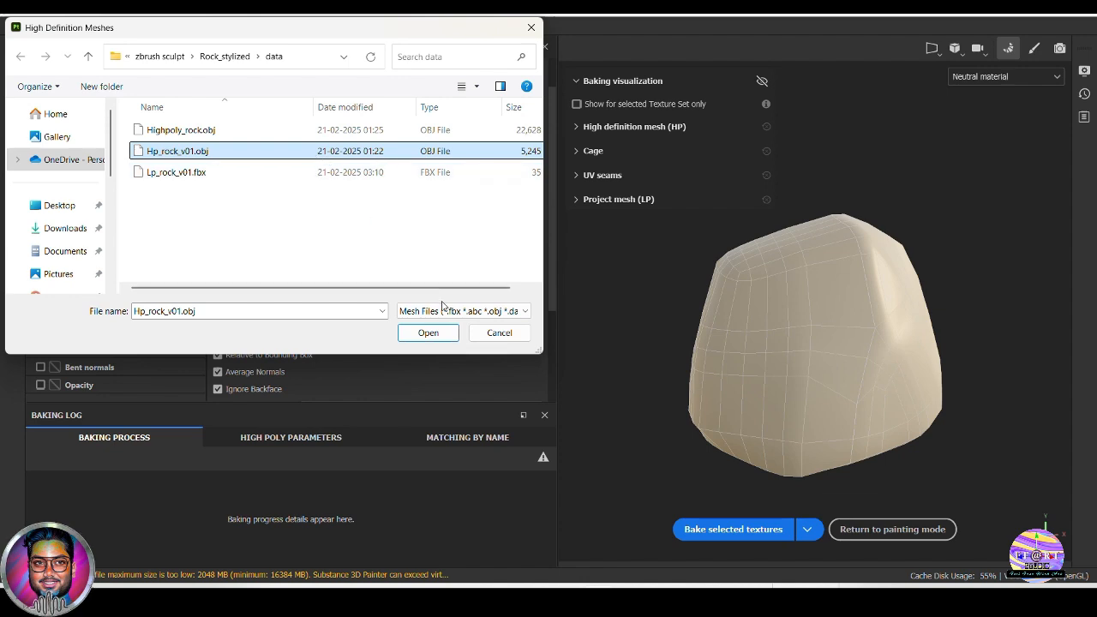
click(429, 333)
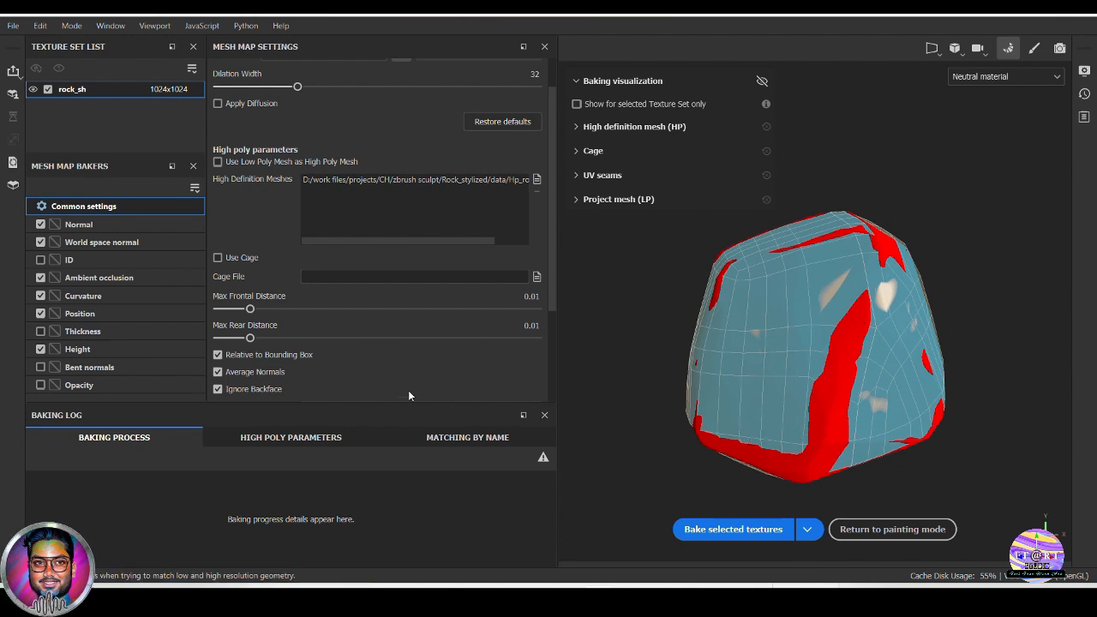
Set the Max Frontal Distance to 0.0427 so the cage encloses the high-poly rock
drag(249, 309, 281, 311)
alt+drag(950, 364, 813, 391)
drag(281, 309, 285, 309)
alt+drag(729, 368, 685, 374)
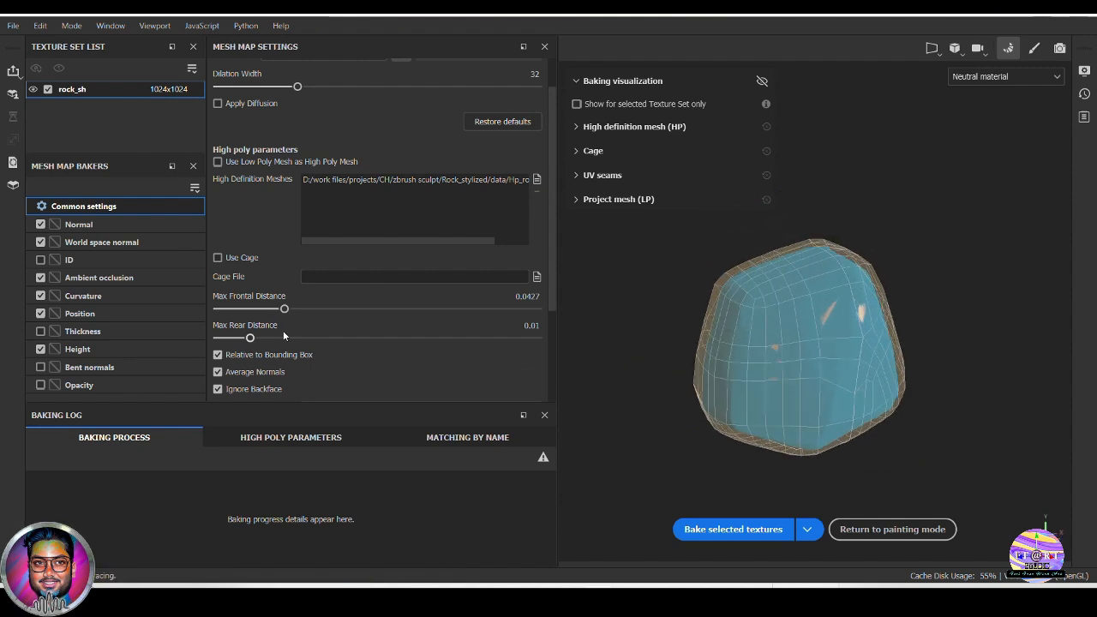
Set the bake's antialiasing to Supersampling 16x
scroll(358, 340, down, 2)
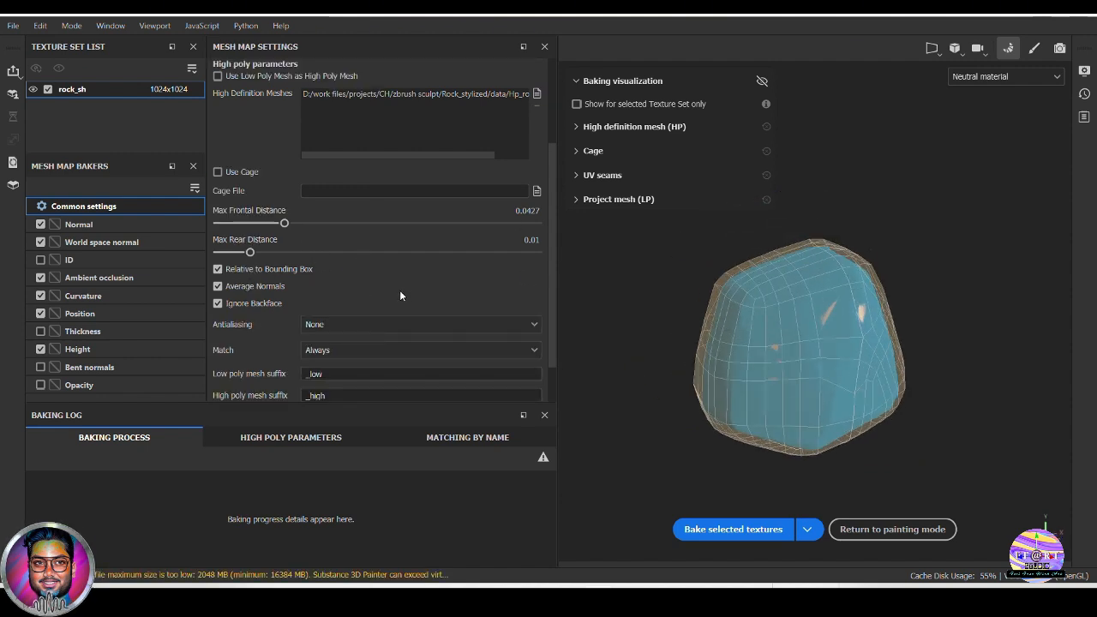
scroll(399, 285, down, 1)
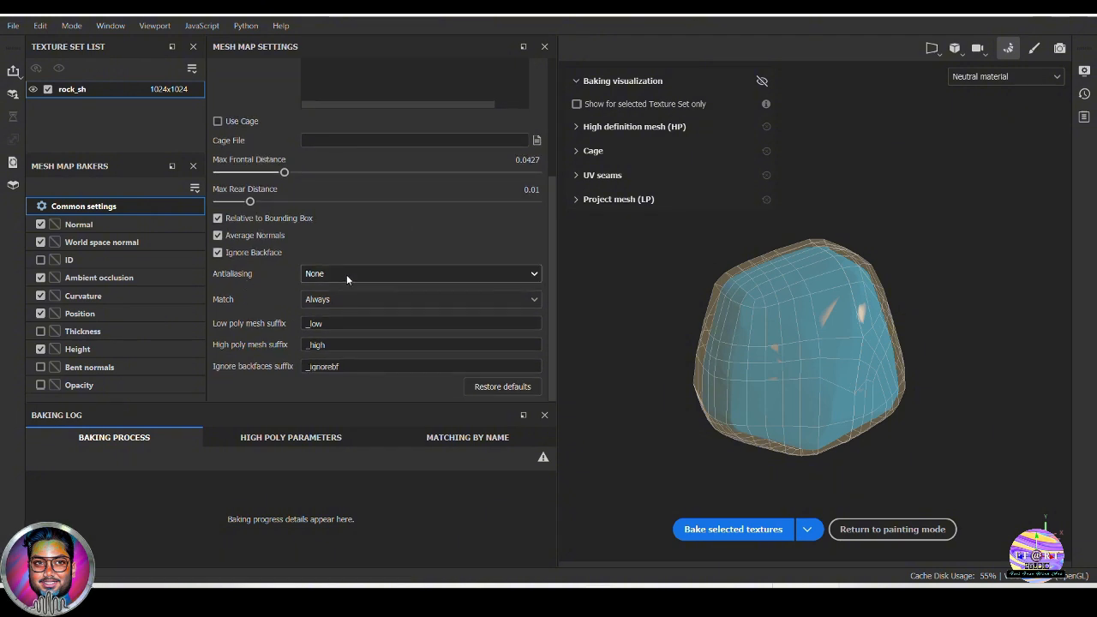
click(346, 274)
click(359, 312)
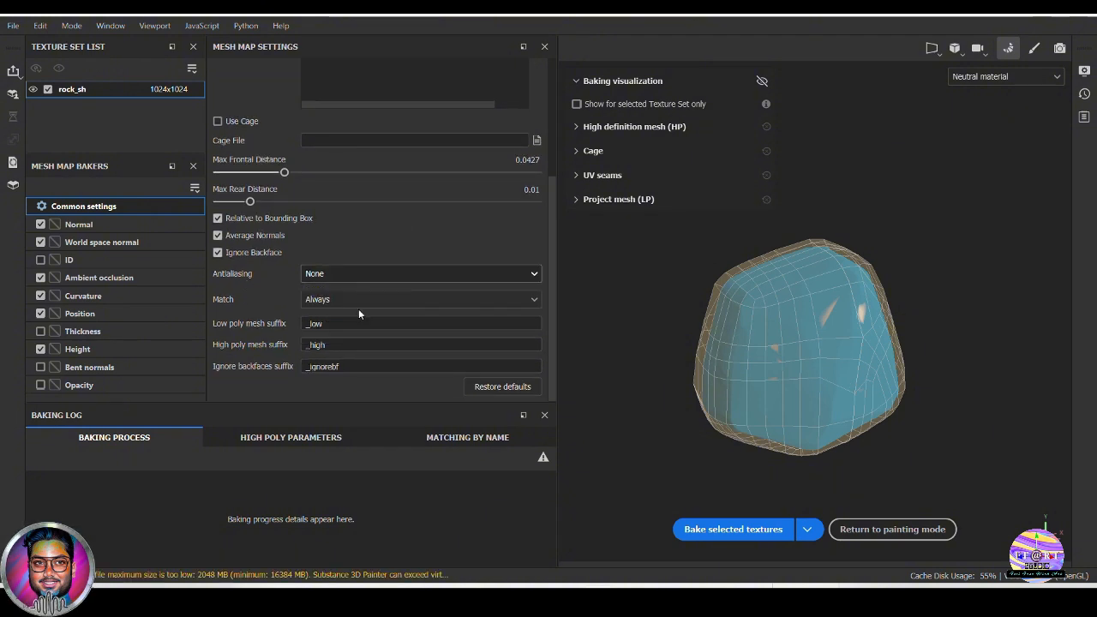
click(390, 276)
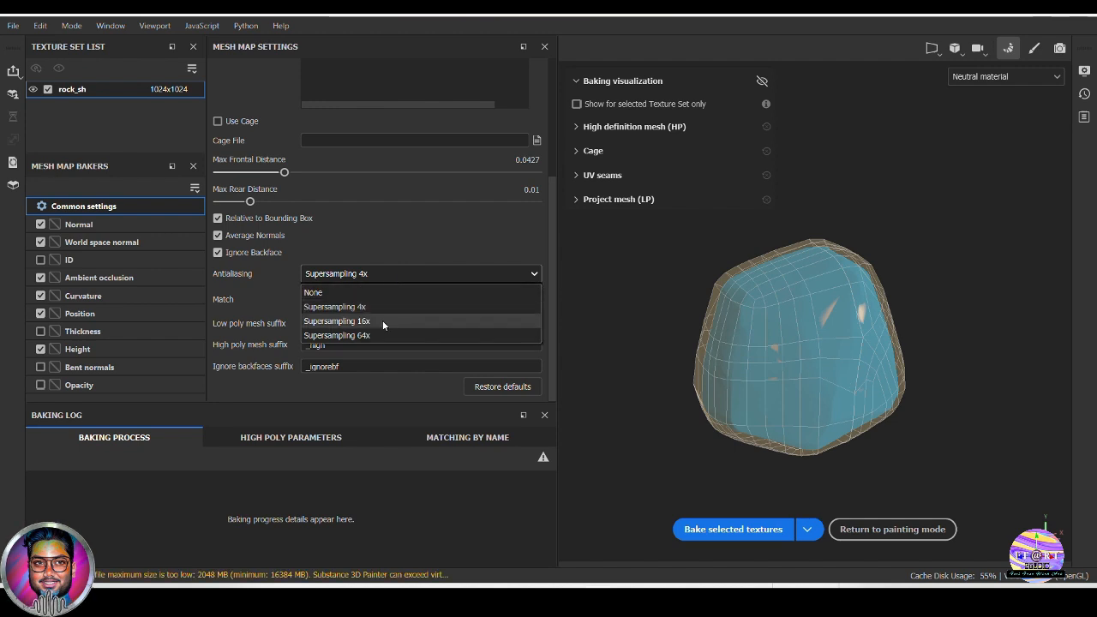
click(381, 322)
Try the By Mesh Name matching option for the bake and return Match to Always
click(359, 299)
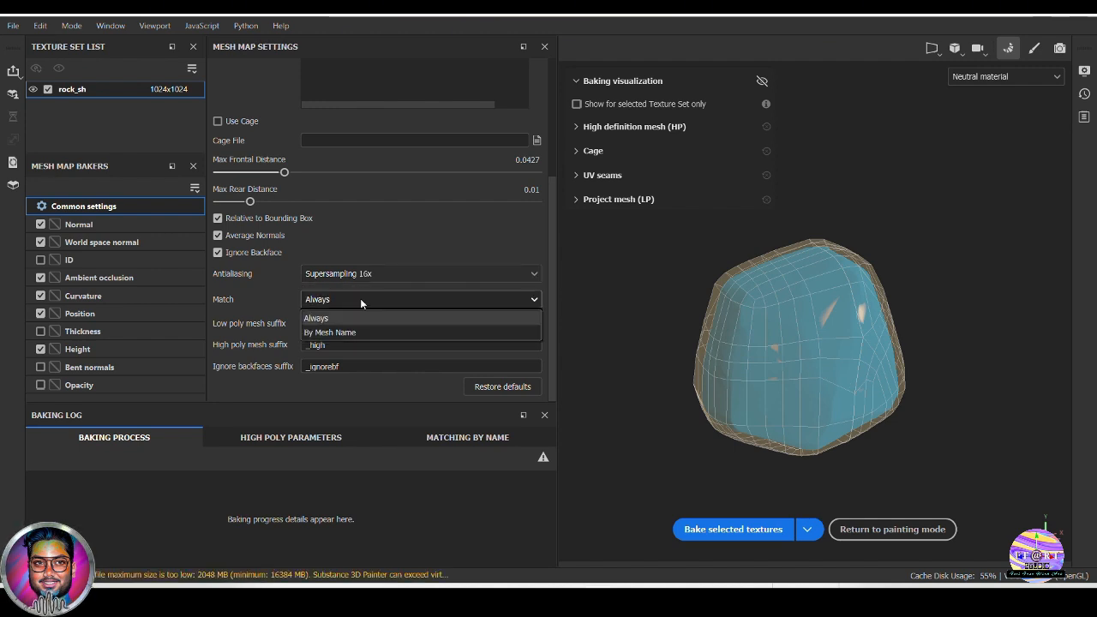
click(360, 298)
click(360, 296)
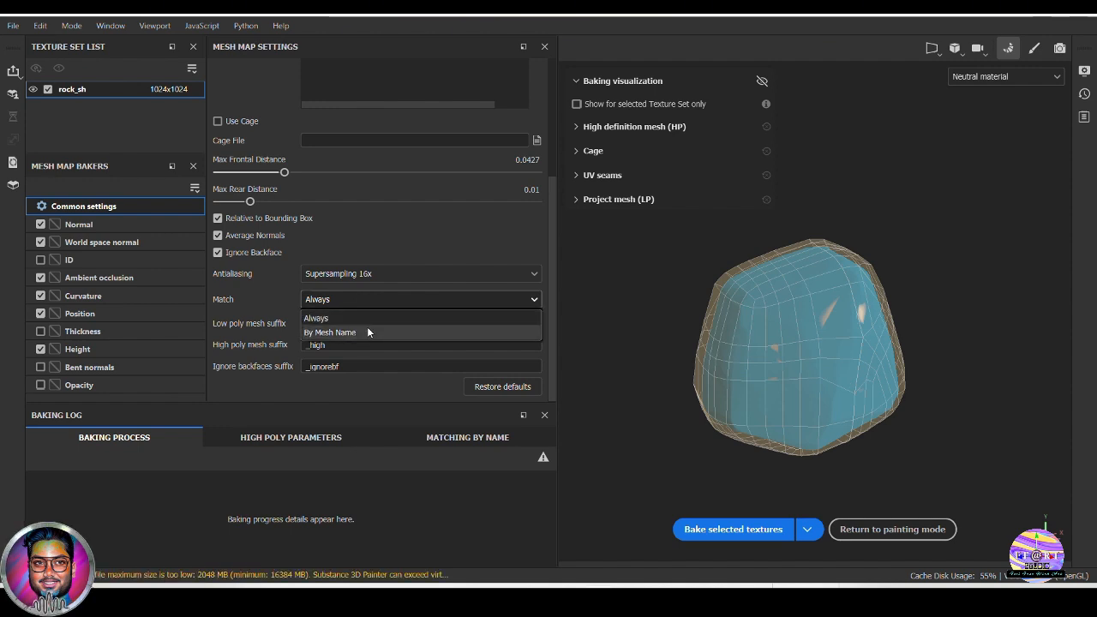
click(368, 330)
click(334, 324)
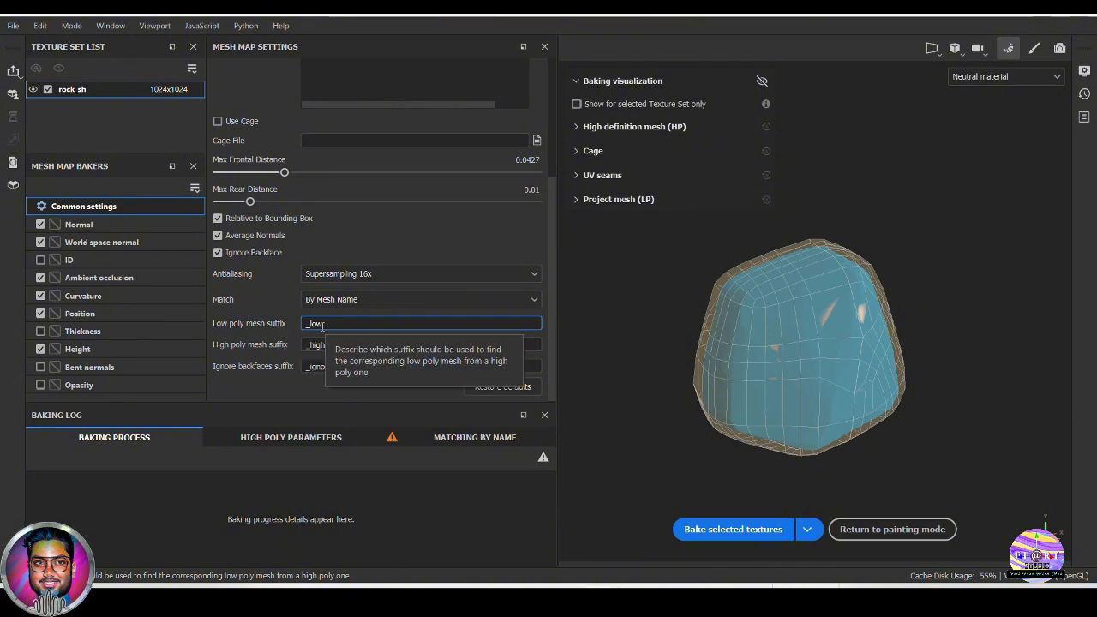
click(329, 300)
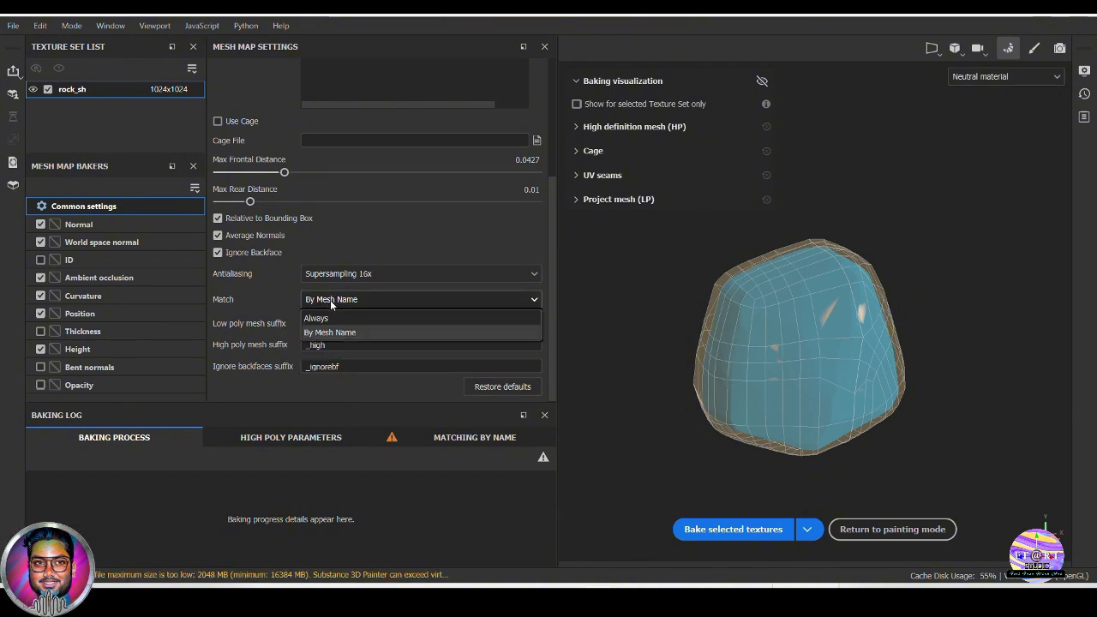
click(331, 320)
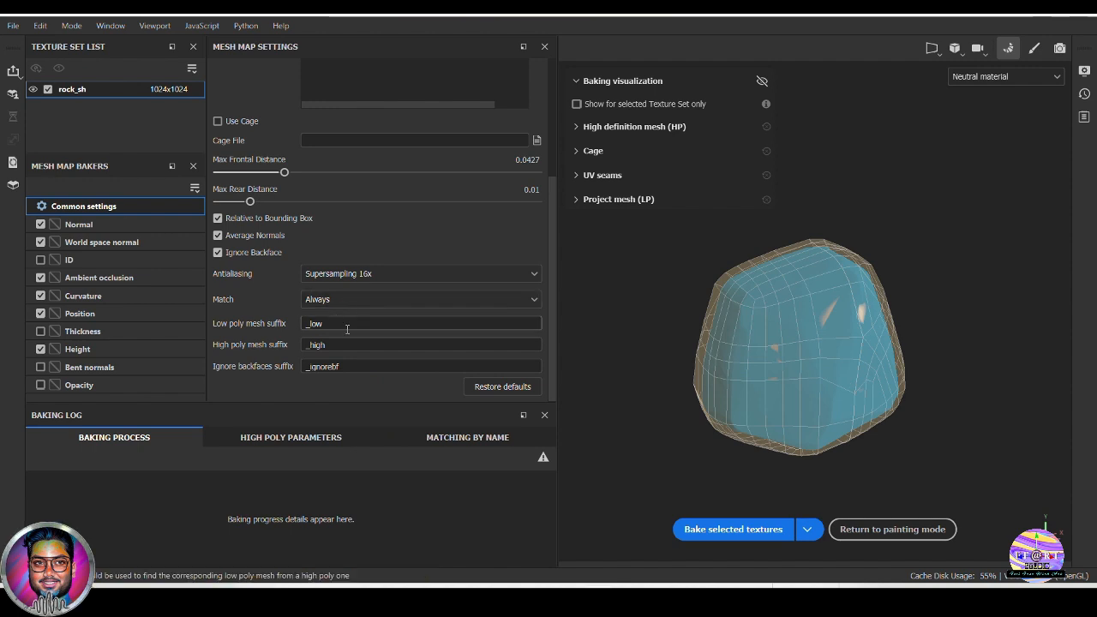
Review the common bake settings and open the Normal baker's settings
scroll(377, 348, up, 2)
scroll(377, 348, down, 2)
scroll(377, 347, up, 3)
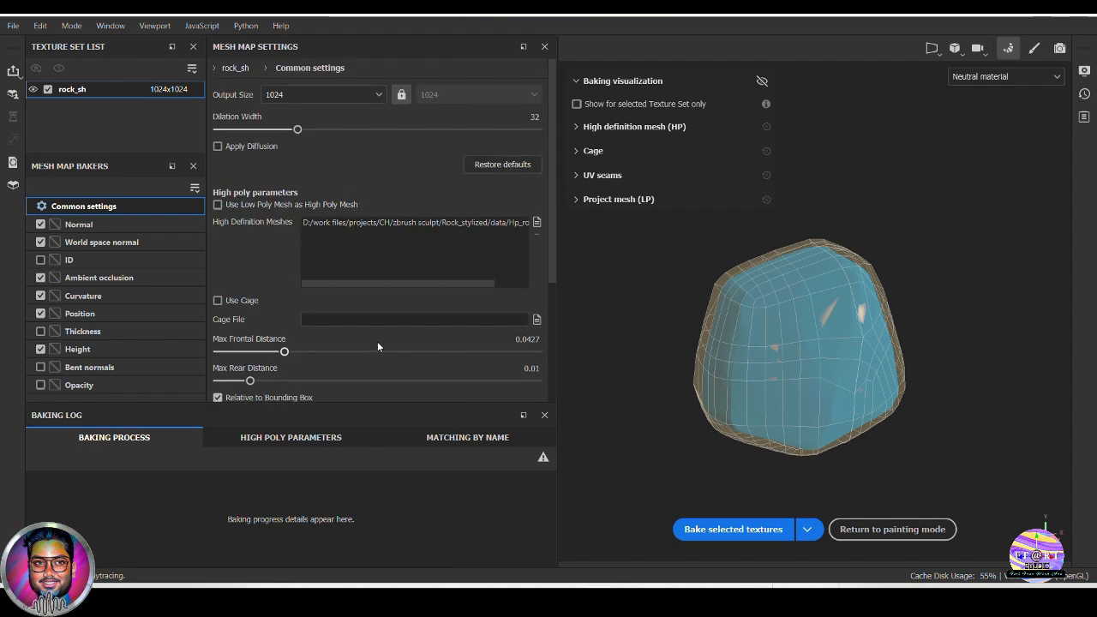
click(86, 224)
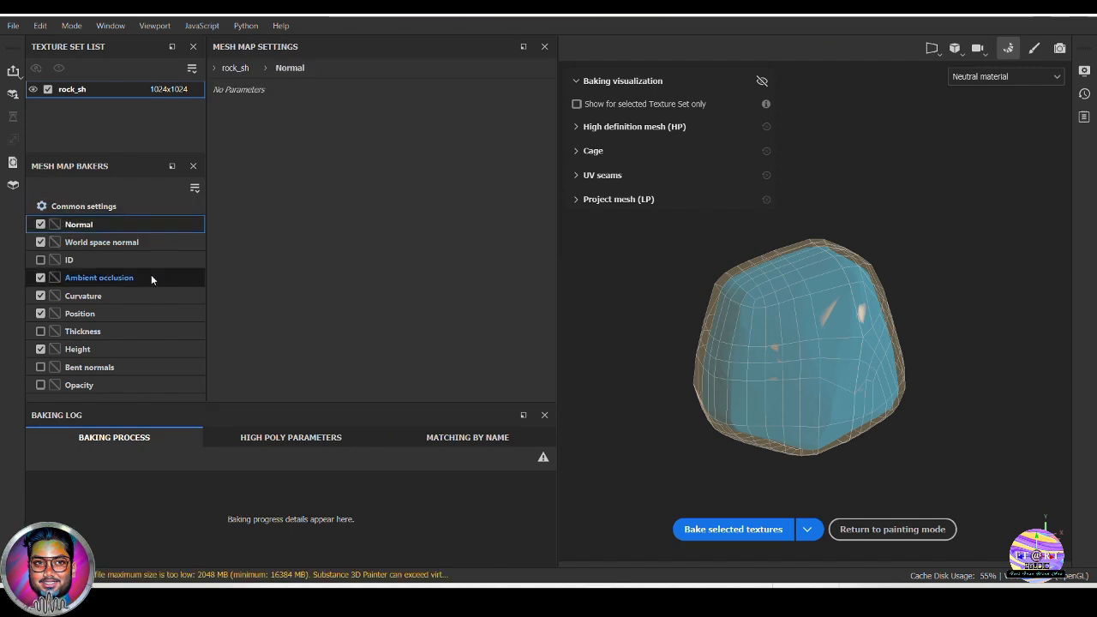
Review the Ambient occlusion baker's settings, including its Ignore Backface option
click(151, 278)
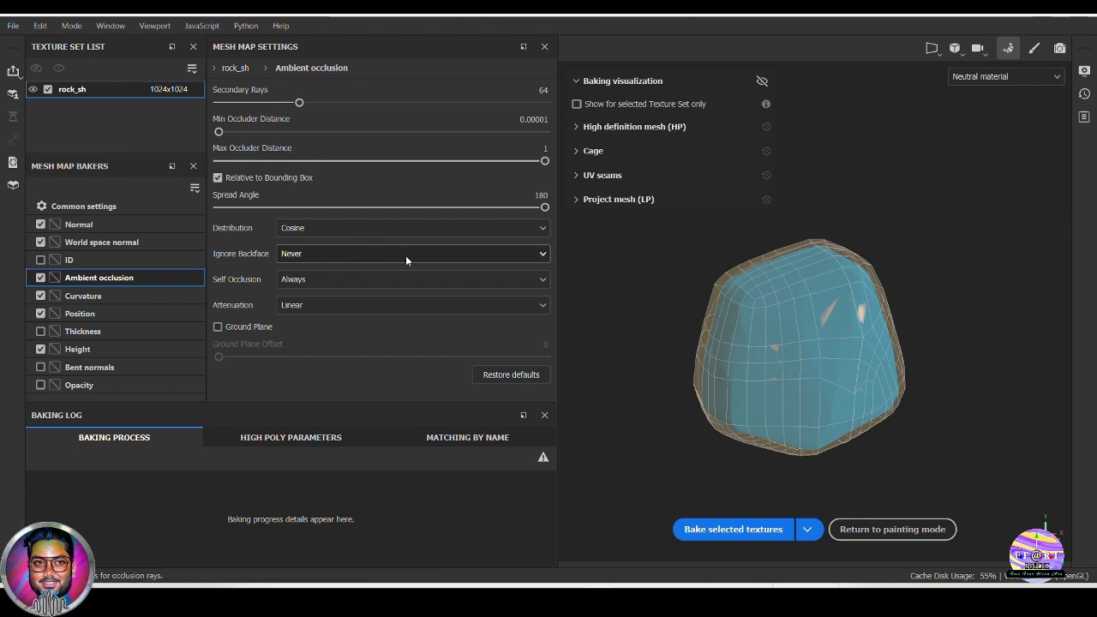
click(326, 254)
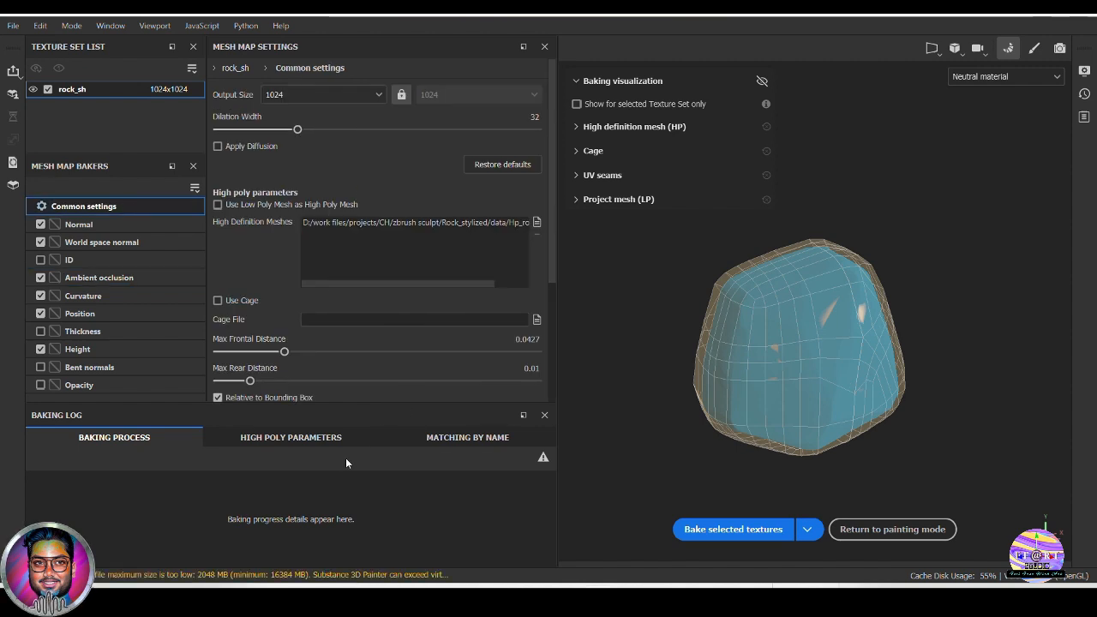
Bake the selected mesh maps for rock_sh and return to painting mode to inspect the rock
click(731, 530)
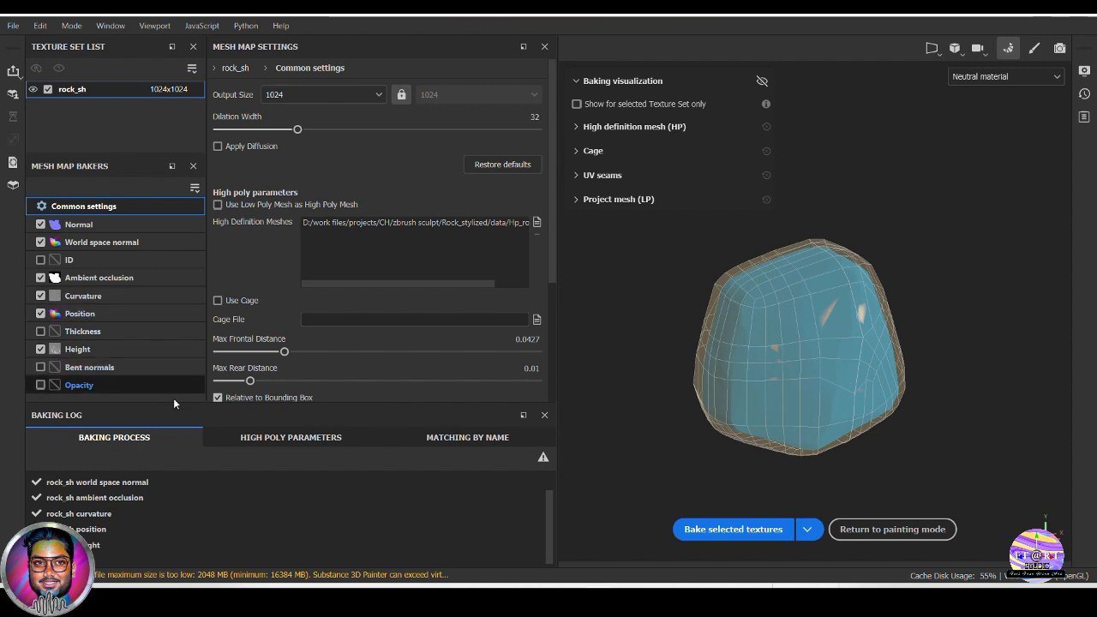
click(882, 530)
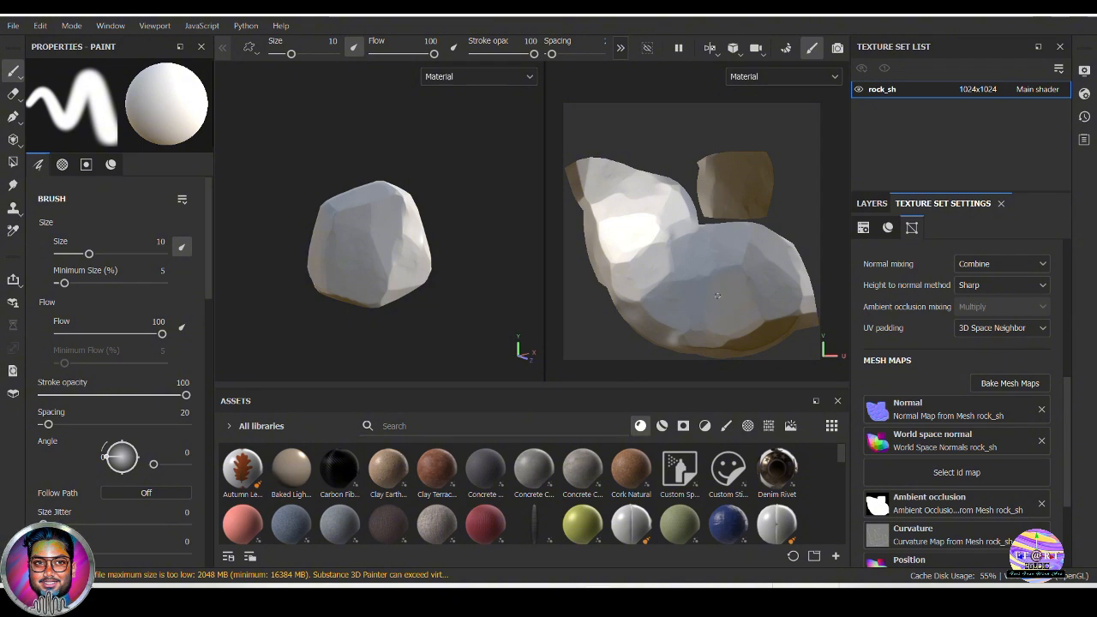
mouse_move(485, 324)
alt+mouse_down()
mouse_move(384, 308)
mouse_move(446, 301)
mouse_move(441, 323)
mouse_move(454, 314)
mouse_move(370, 297)
mouse_move(460, 315)
mouse_move(397, 311)
mouse_move(368, 282)
mouse_move(440, 286)
mouse_move(386, 310)
mouse_move(472, 262)
mouse_move(483, 274)
mouse_move(436, 209)
mouse_move(345, 227)
mouse_move(470, 248)
mouse_move(383, 228)
mouse_move(441, 215)
mouse_move(348, 225)
mouse_move(404, 276)
mouse_move(379, 278)
mouse_move(463, 274)
mouse_move(444, 222)
alt+mouse_up()
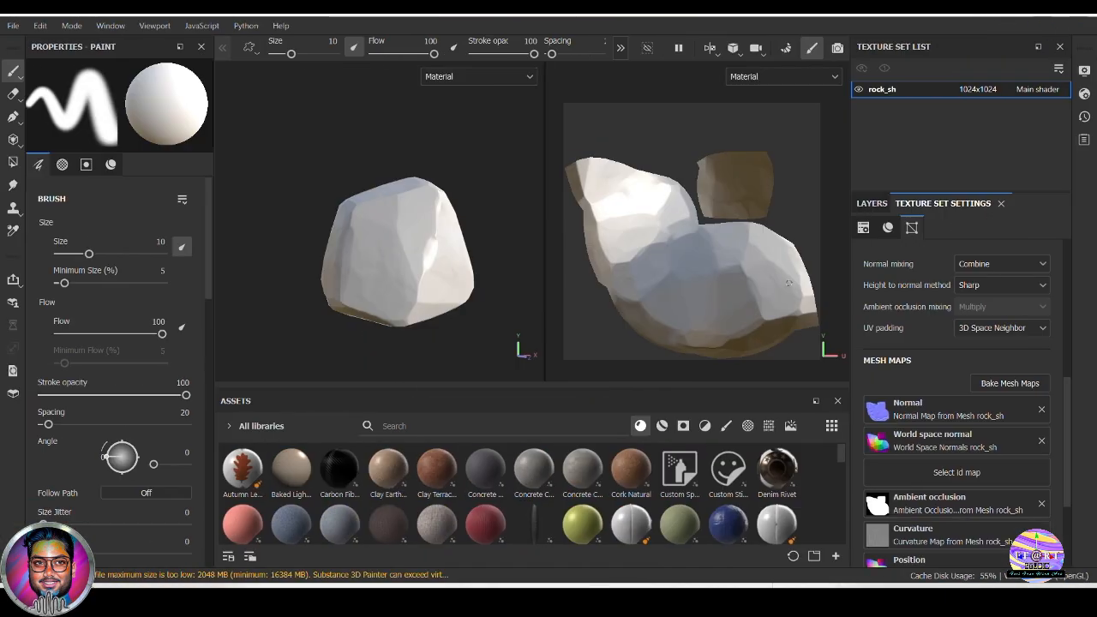
Delete the default Layer 1 from the rock_sh layer stack
click(873, 203)
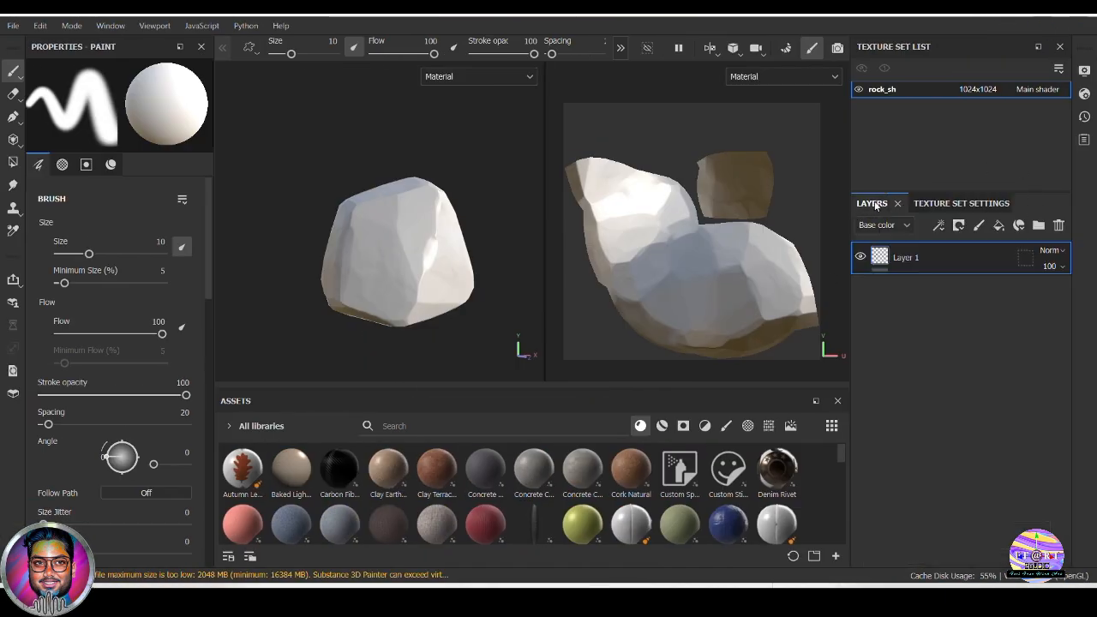
click(1058, 226)
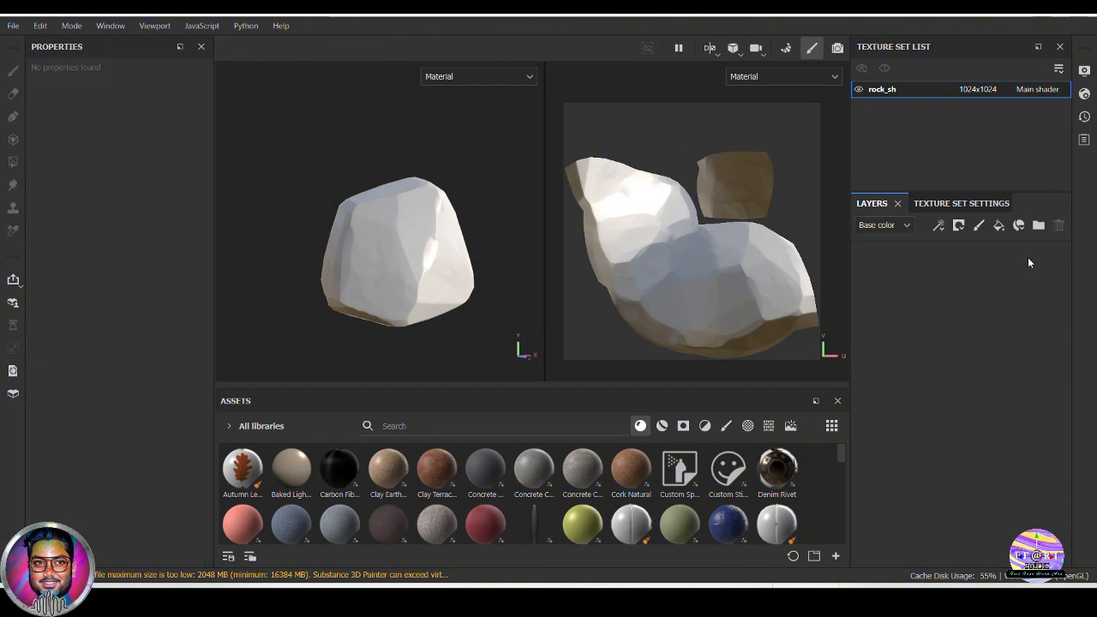
Search the smart materials for "rock" and apply the stylised rock01 material to the rock
click(661, 426)
click(398, 428)
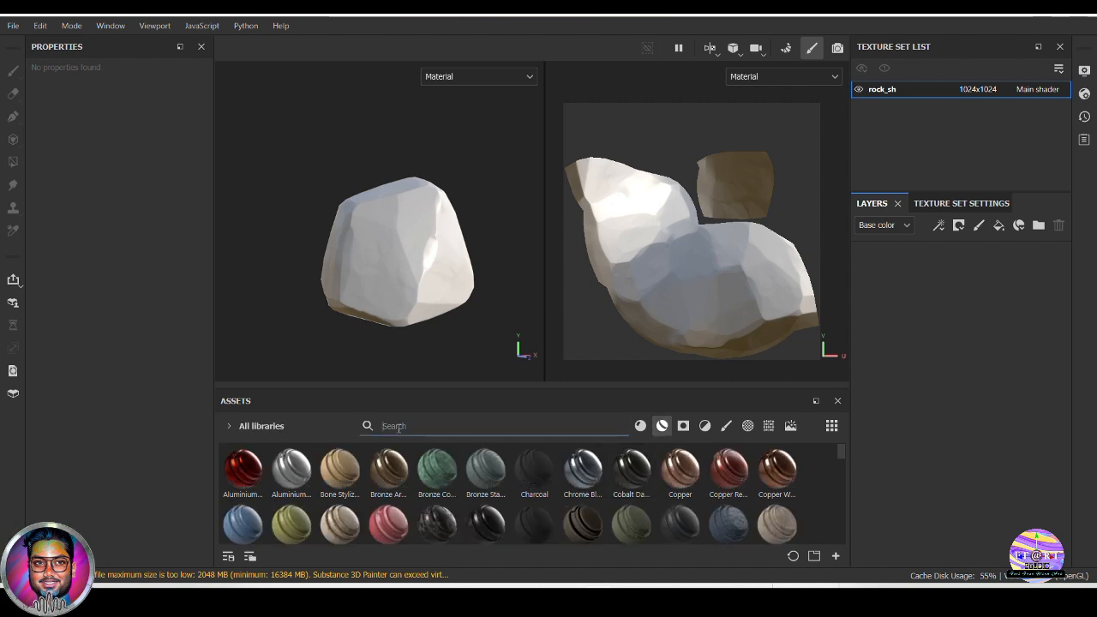
text(roc)
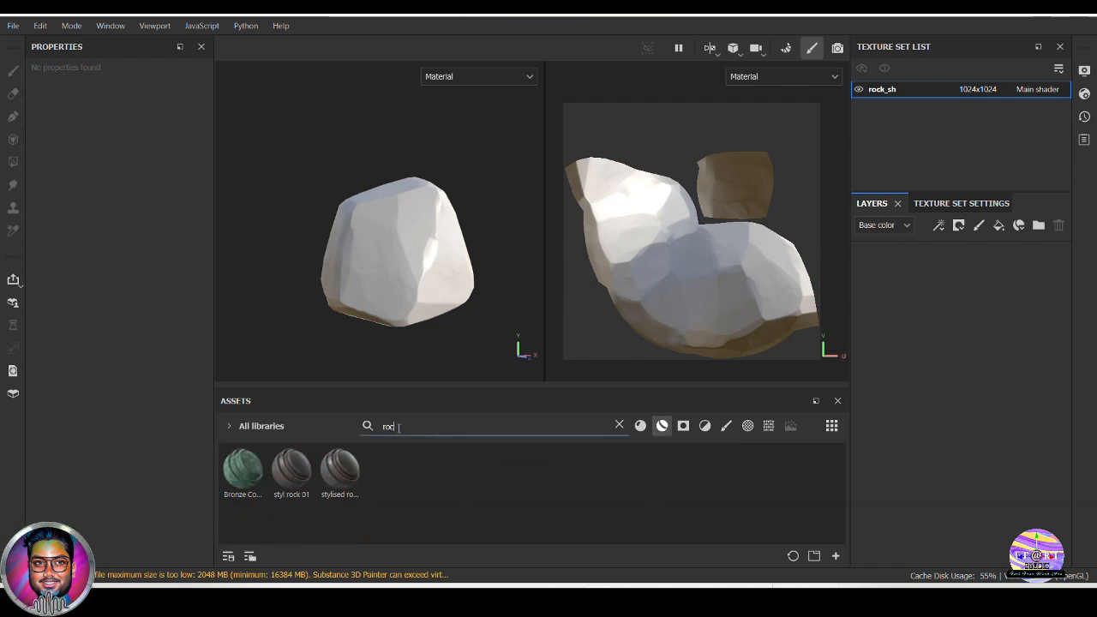
text(k)
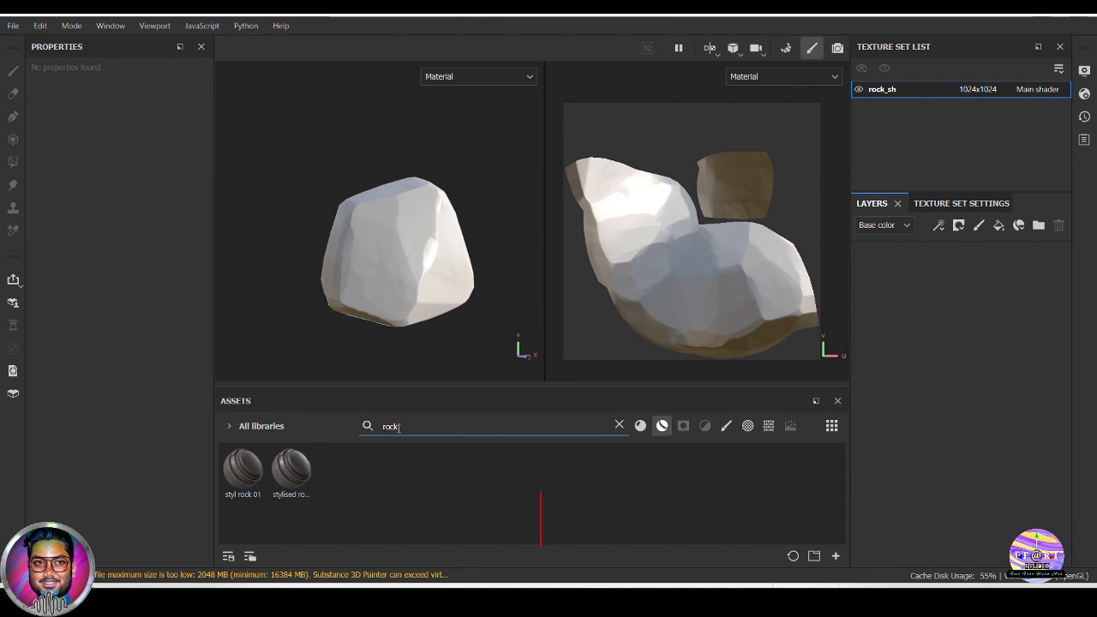
mouse_move(295, 480)
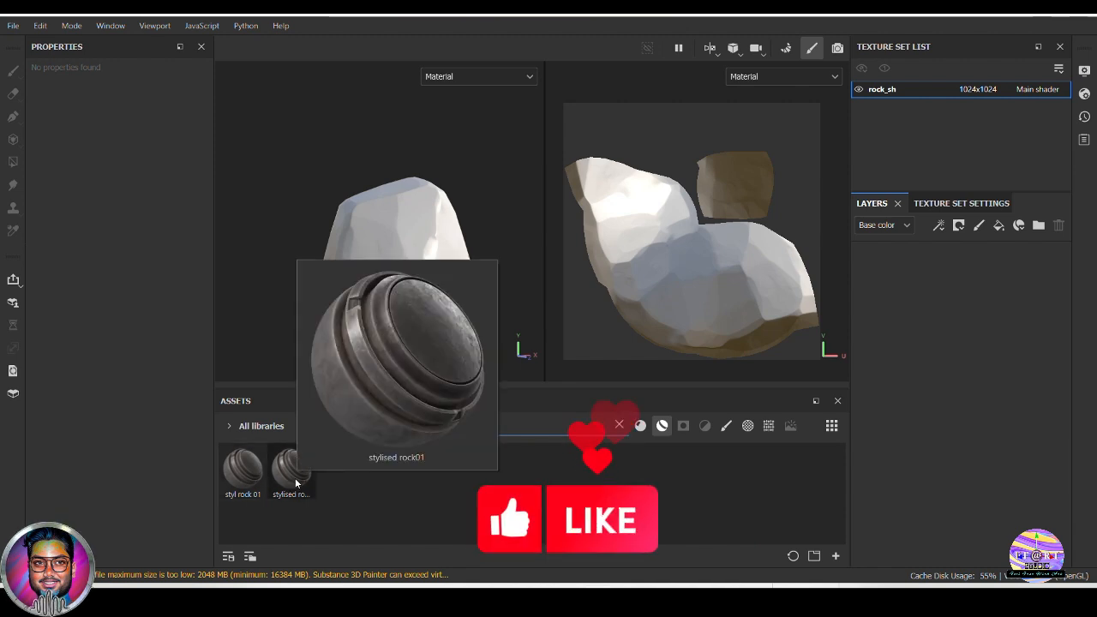
drag(295, 477, 379, 261)
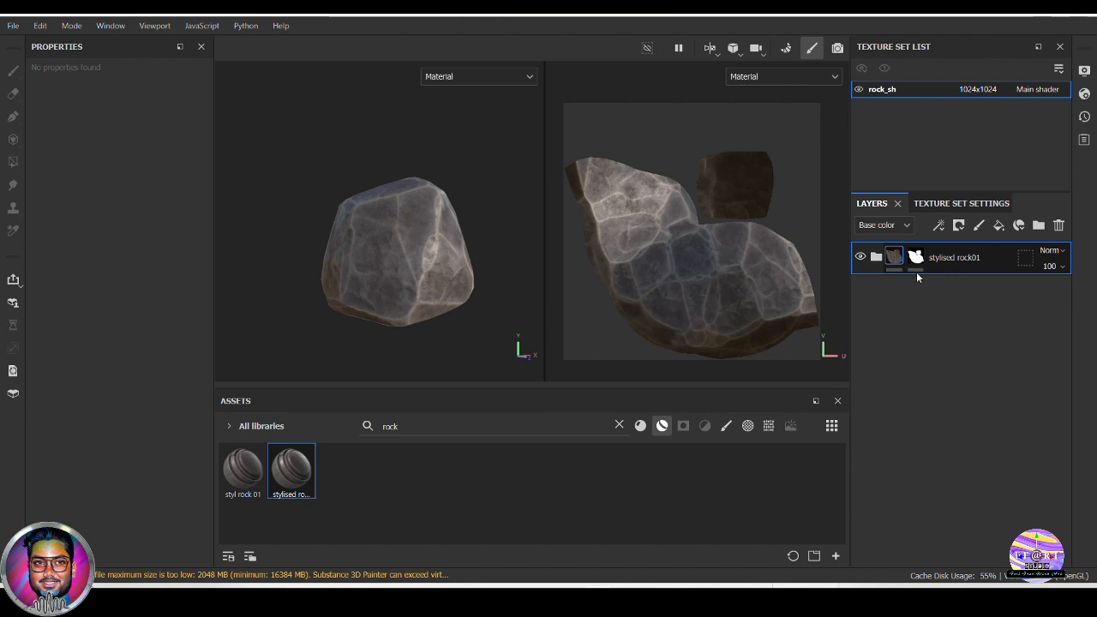
Expand the stylised rock01 folder, hide its dirt, pores, mask editor and curvature layers, and select the base layer
click(876, 257)
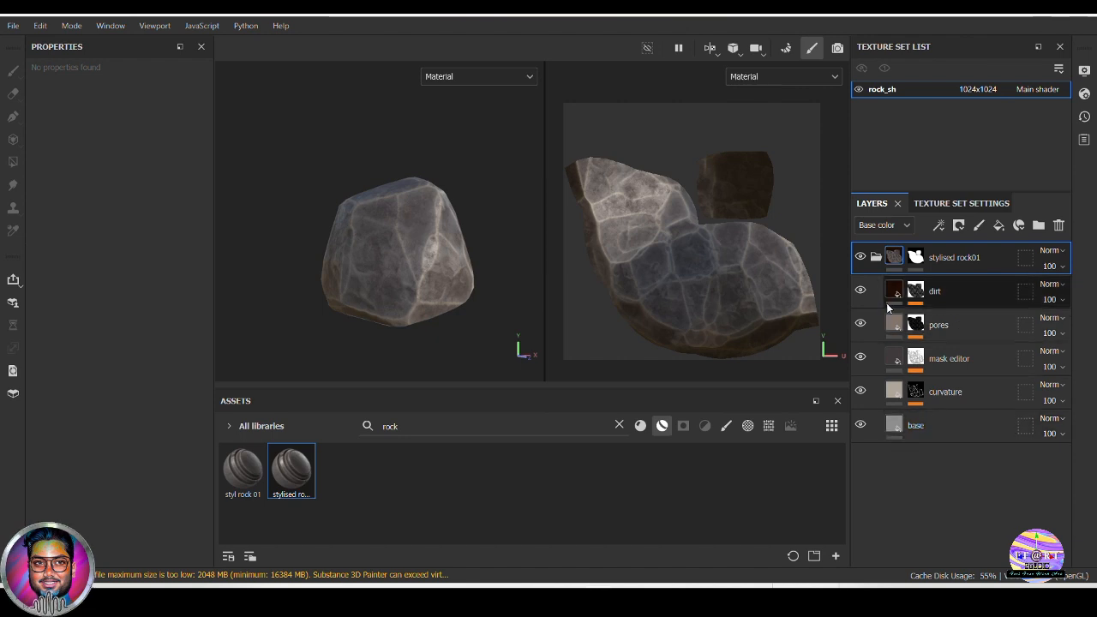
click(861, 290)
click(860, 323)
click(860, 356)
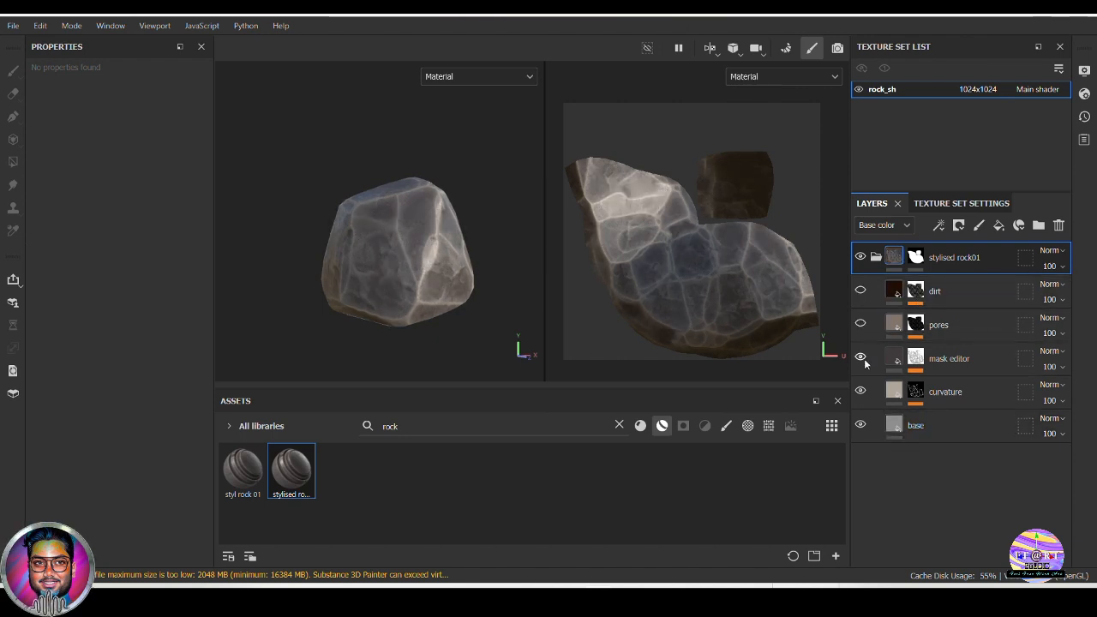
click(860, 391)
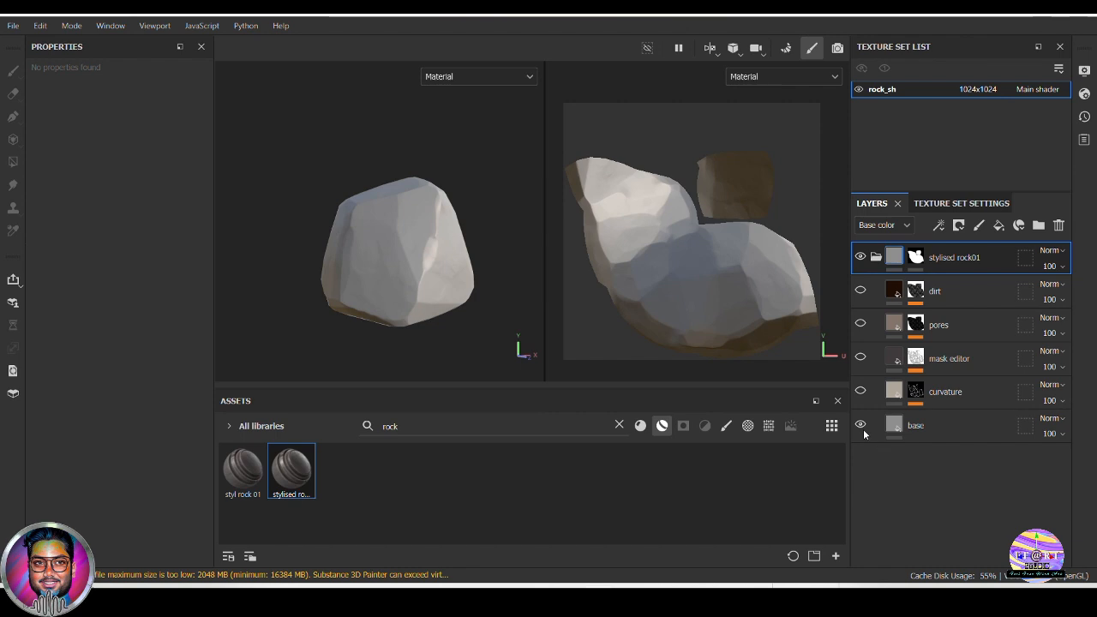
scroll(498, 285, up, 3)
alt+drag(496, 283, 481, 320)
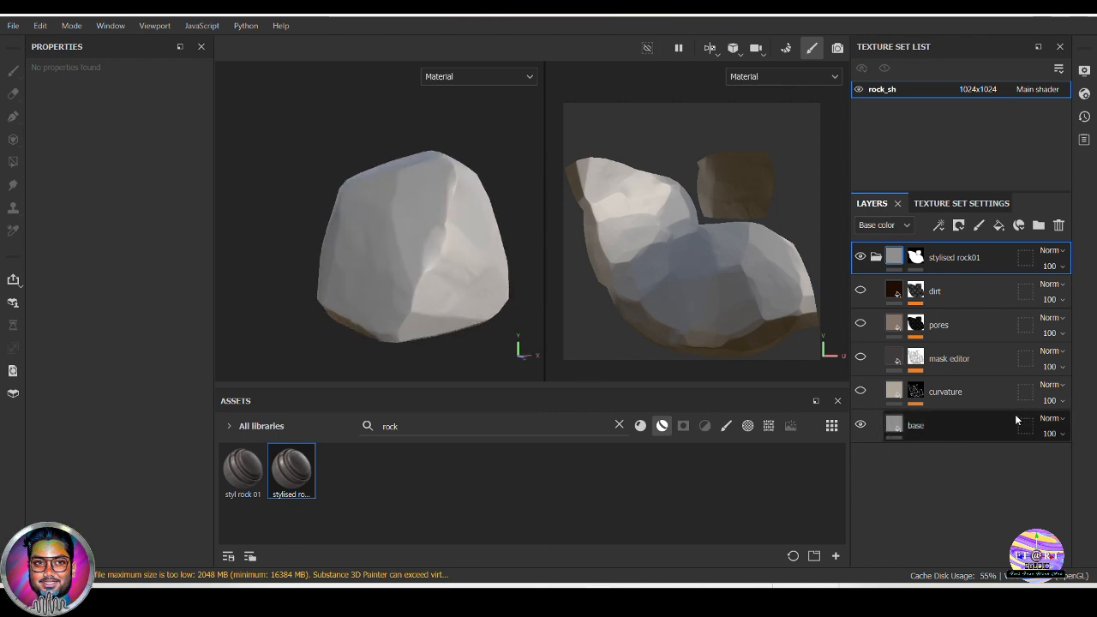
click(965, 428)
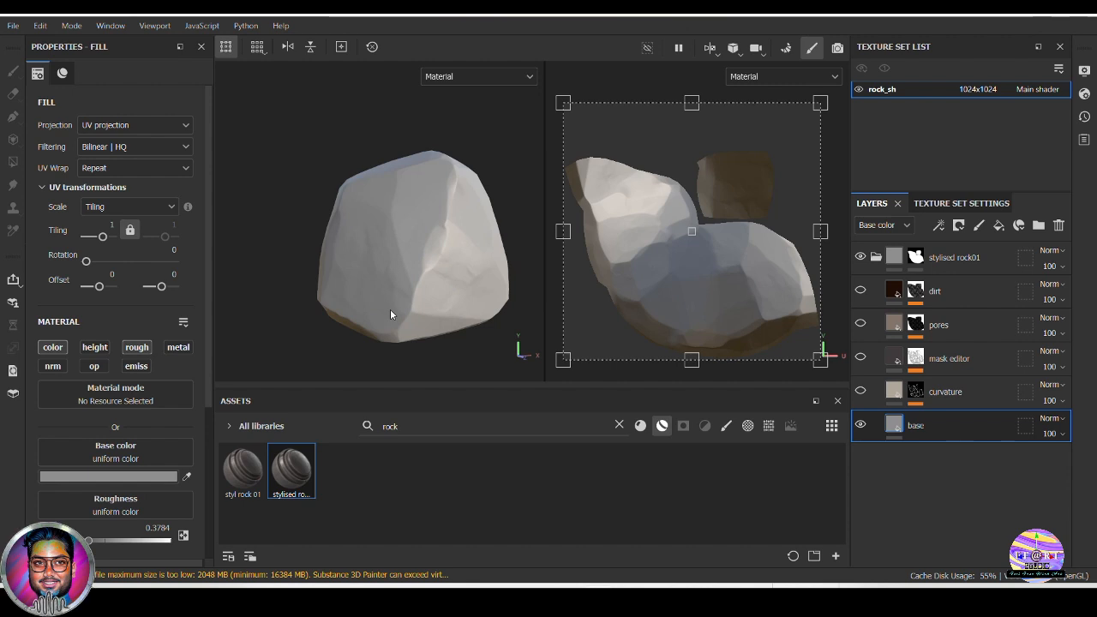
Show the curvature layer again and review its fill channels, Curvature generator settings and edge effect on the rock
click(860, 391)
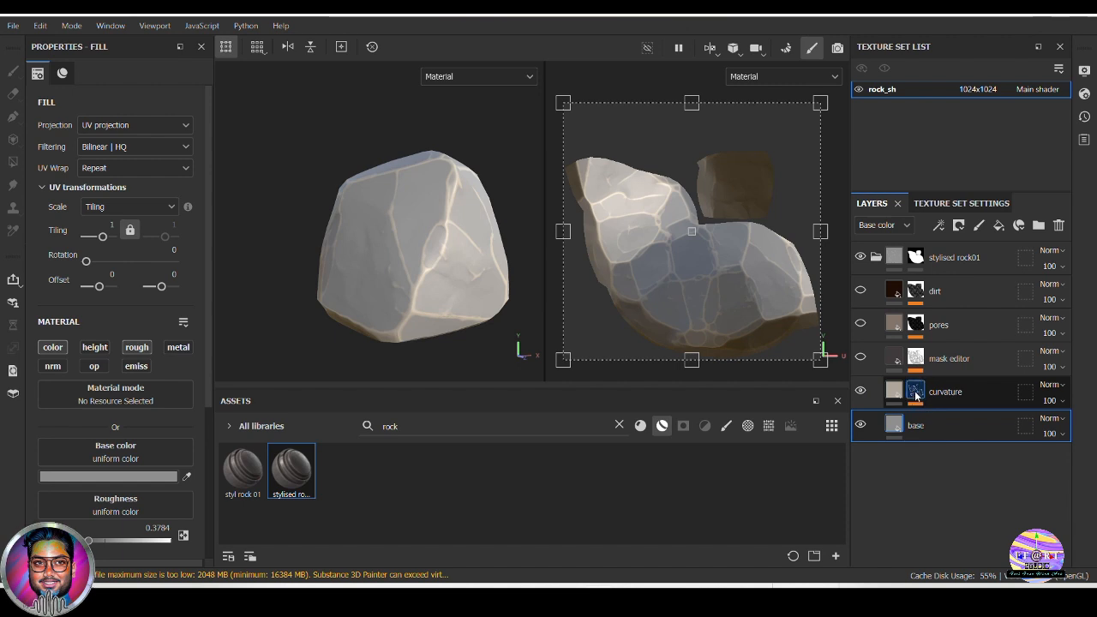
click(915, 394)
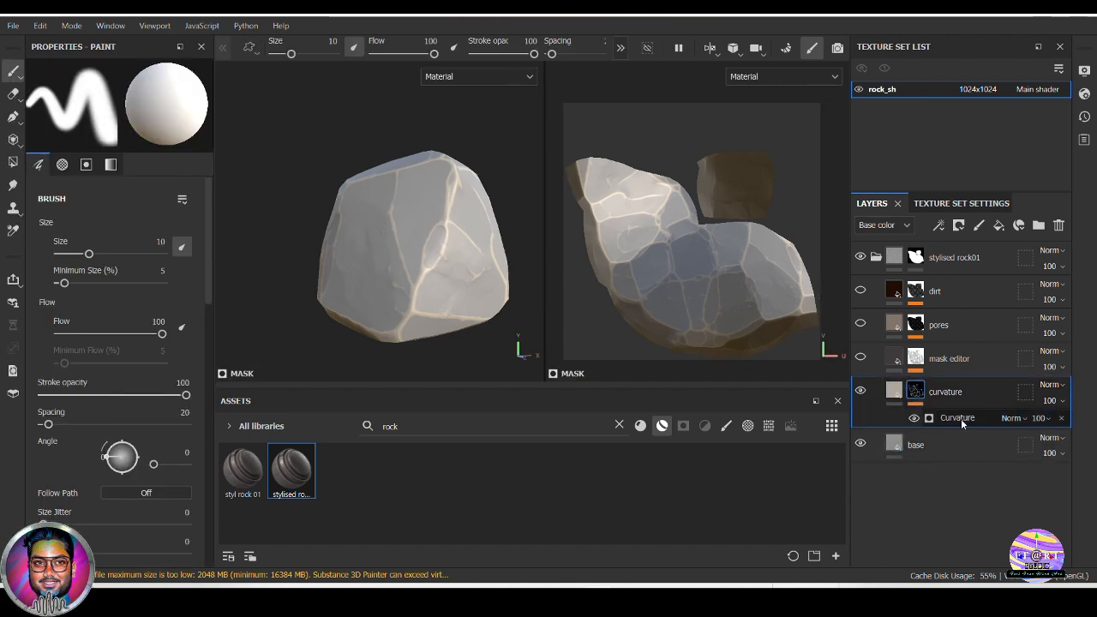
click(895, 392)
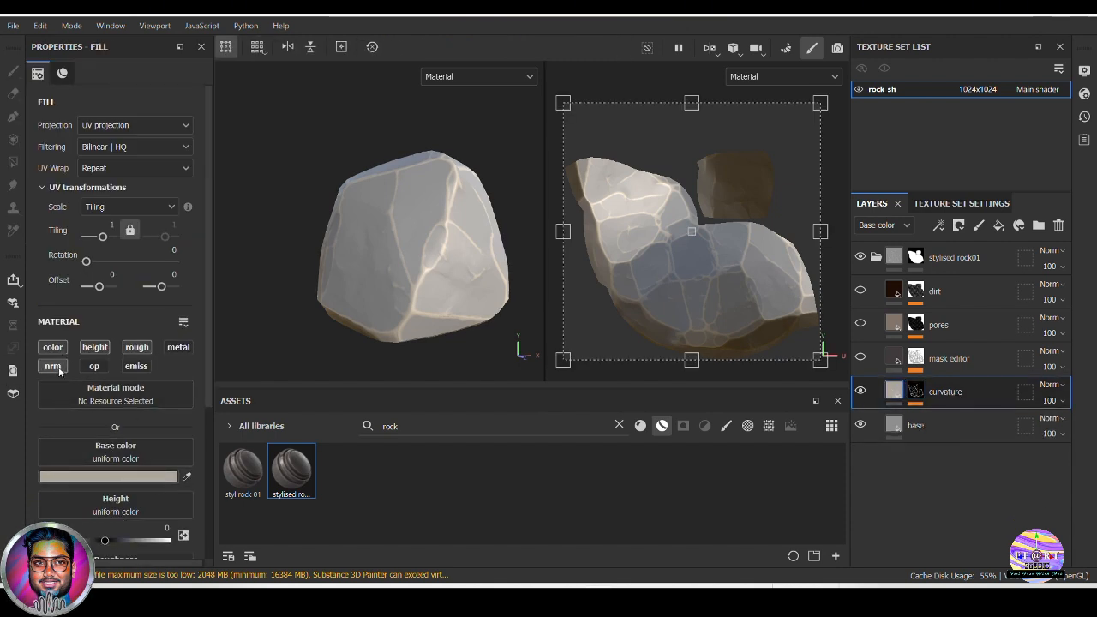
scroll(147, 463, down, 1)
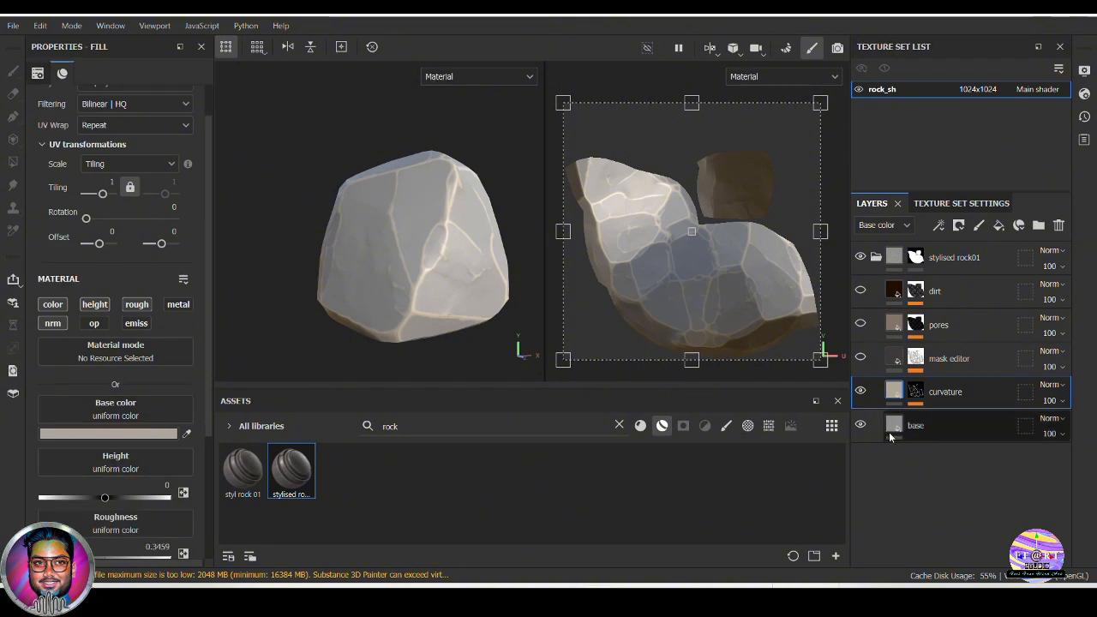
click(915, 394)
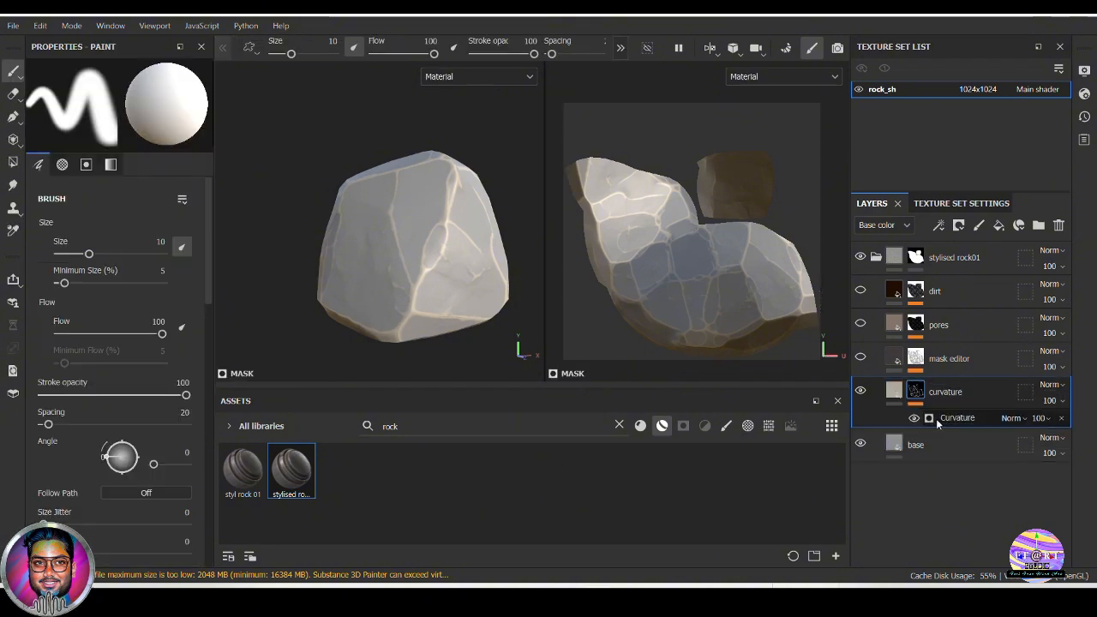
click(951, 419)
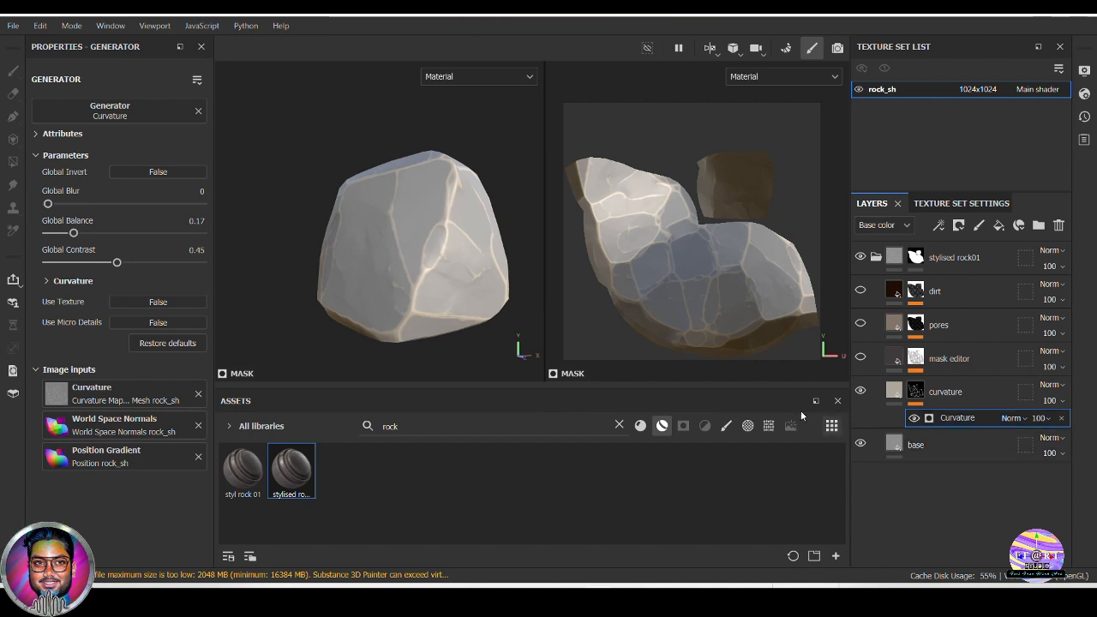
scroll(484, 276, up, 3)
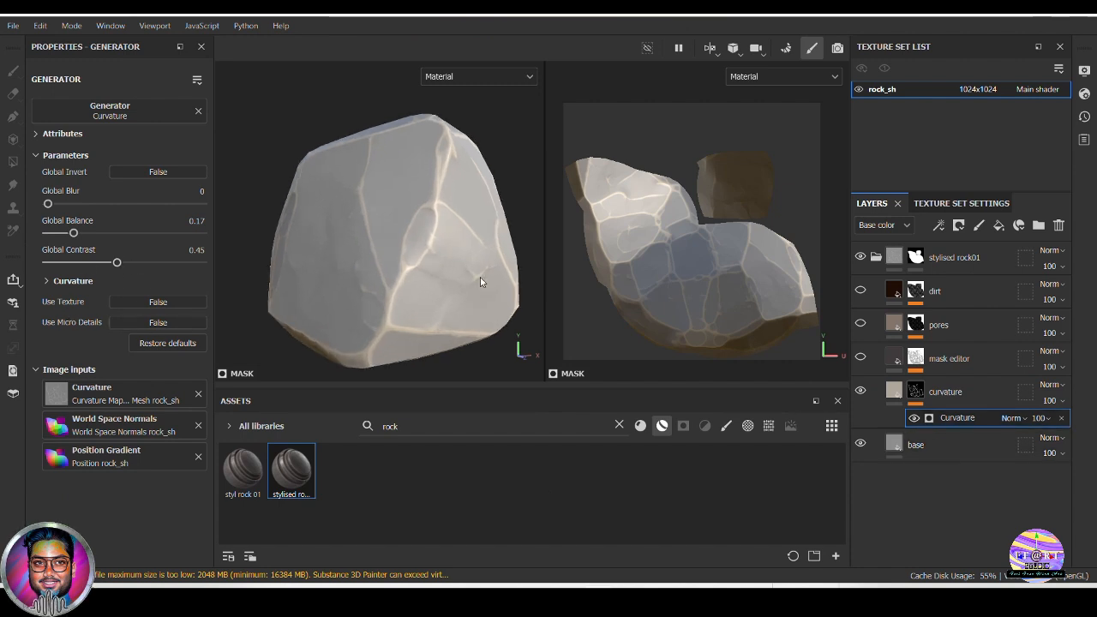
scroll(480, 277, up, 2)
mouse_move(443, 297)
alt+mouse_down()
mouse_move(417, 257)
mouse_move(436, 283)
mouse_move(372, 284)
mouse_move(420, 276)
mouse_move(385, 296)
mouse_move(362, 269)
mouse_move(433, 291)
alt+mouse_up()
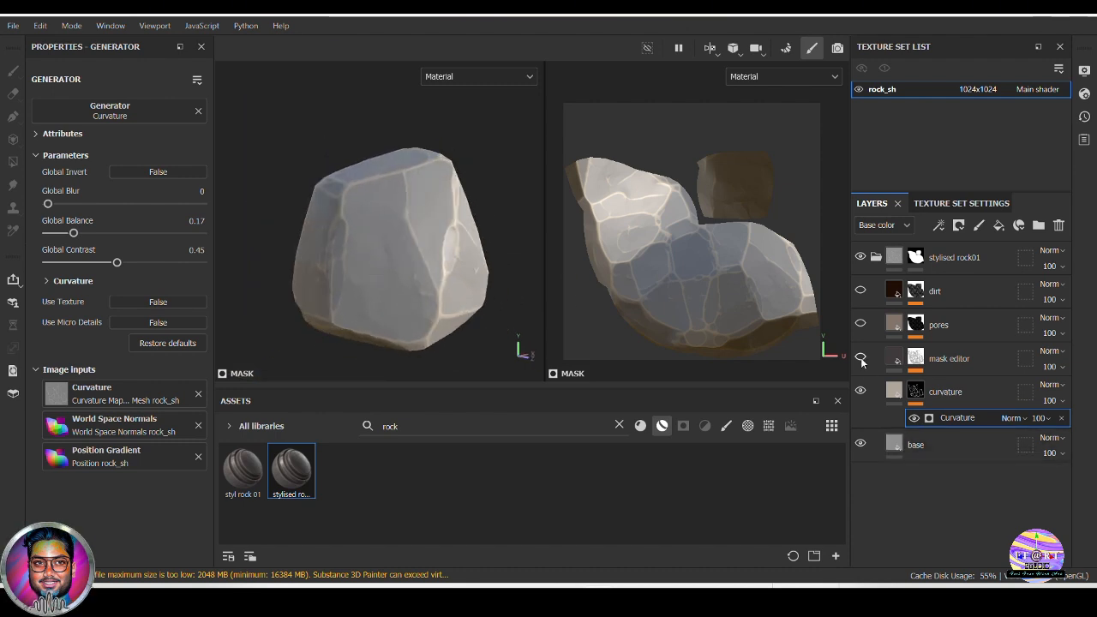
Show the mask editor layer again, select it and examine its effect around the rock under changing views and lighting
click(860, 358)
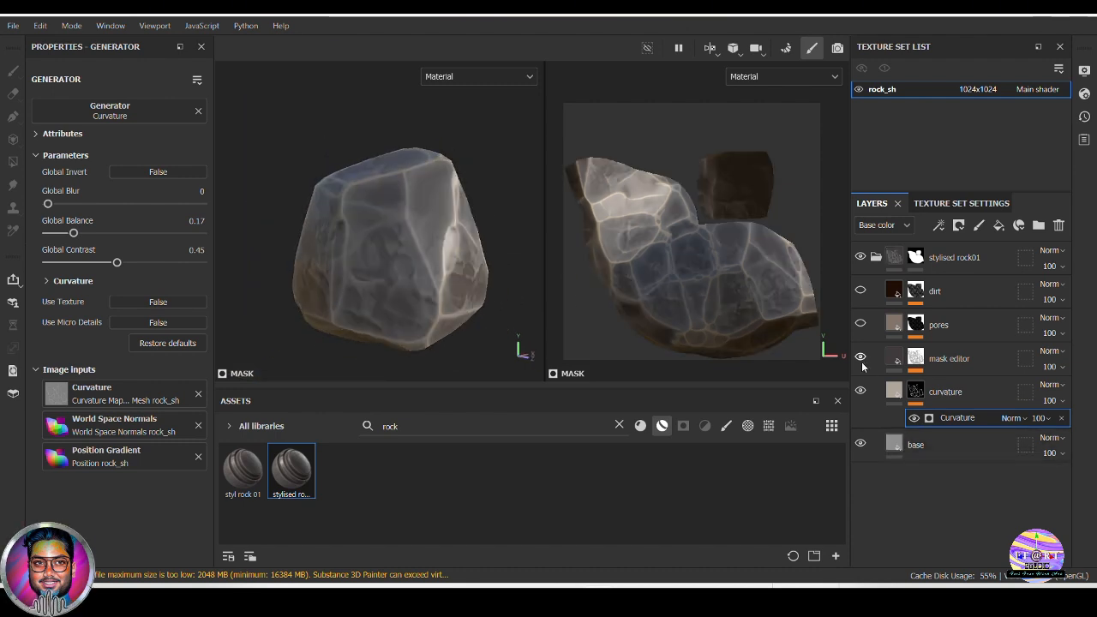
click(954, 360)
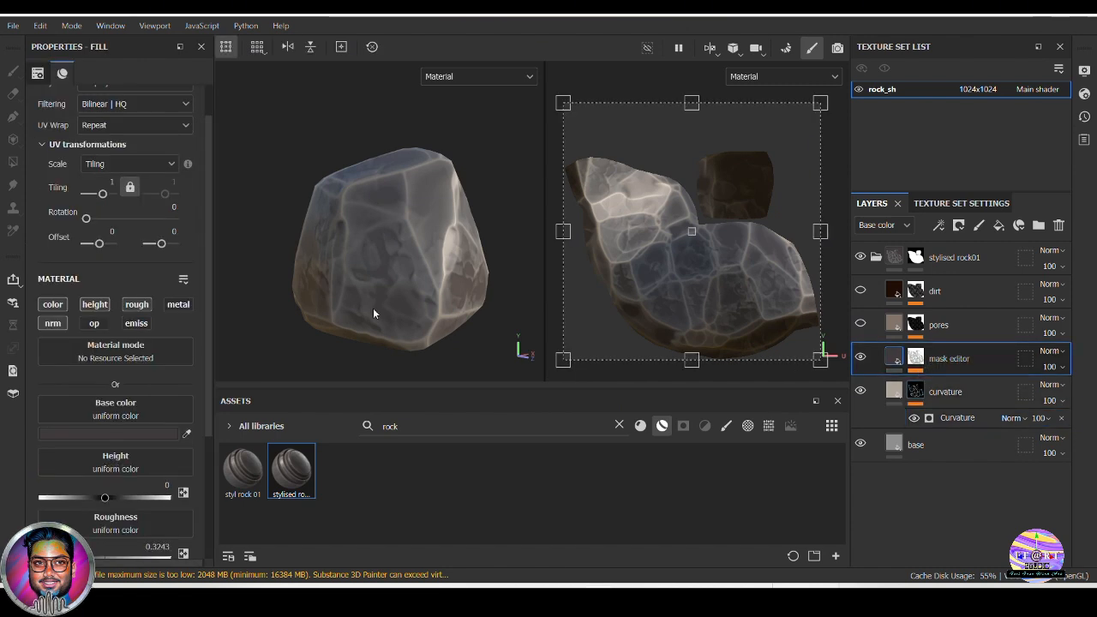
alt+drag(374, 314, 404, 299)
alt+right_drag(343, 240, 477, 319)
alt+drag(377, 287, 397, 271)
alt+middle_drag(450, 305, 439, 296)
scroll(438, 297, down, 2)
mouse_move(438, 295)
shift+right_down()
mouse_move(416, 285)
mouse_move(425, 298)
shift+right_up()
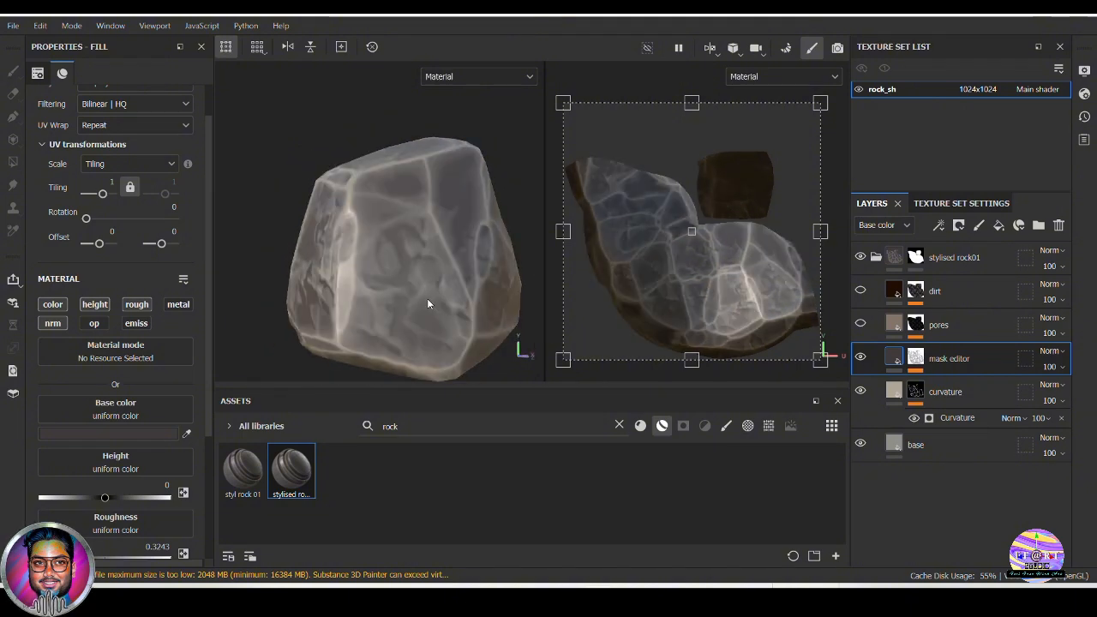
alt+drag(427, 298, 360, 302)
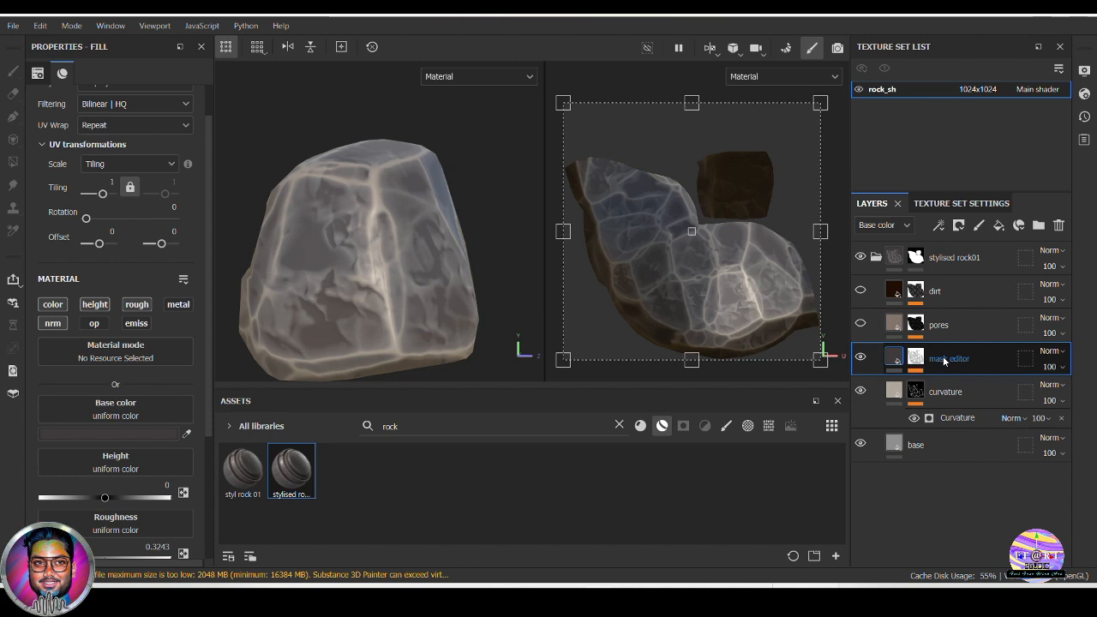
Try a dark green (394833) and a dark brown (484033) as the mask editor layer's base color
click(915, 358)
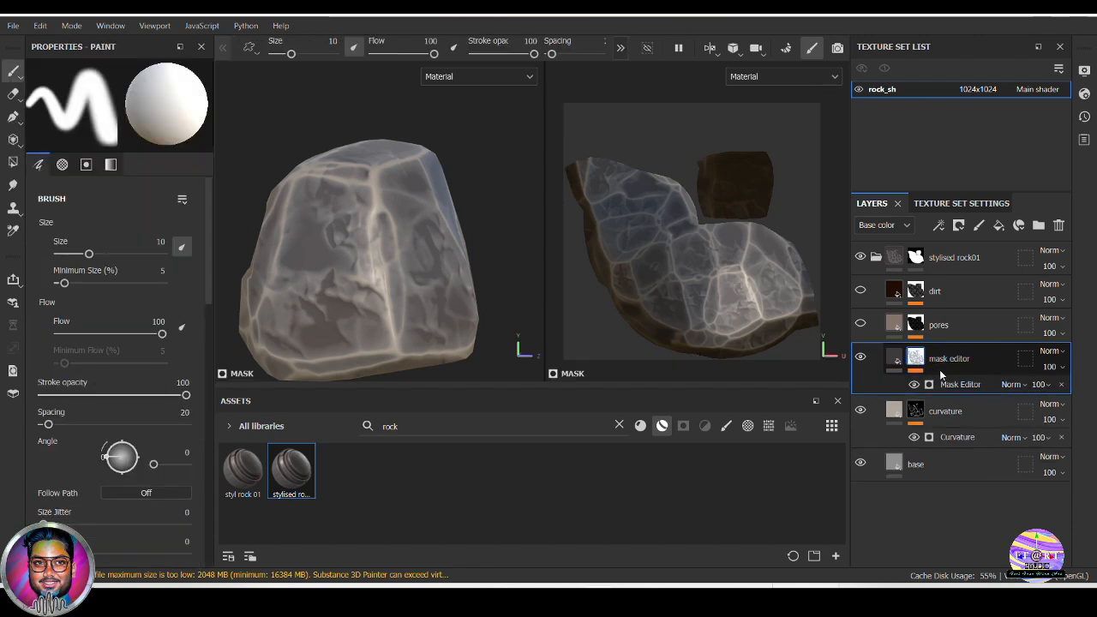
click(895, 360)
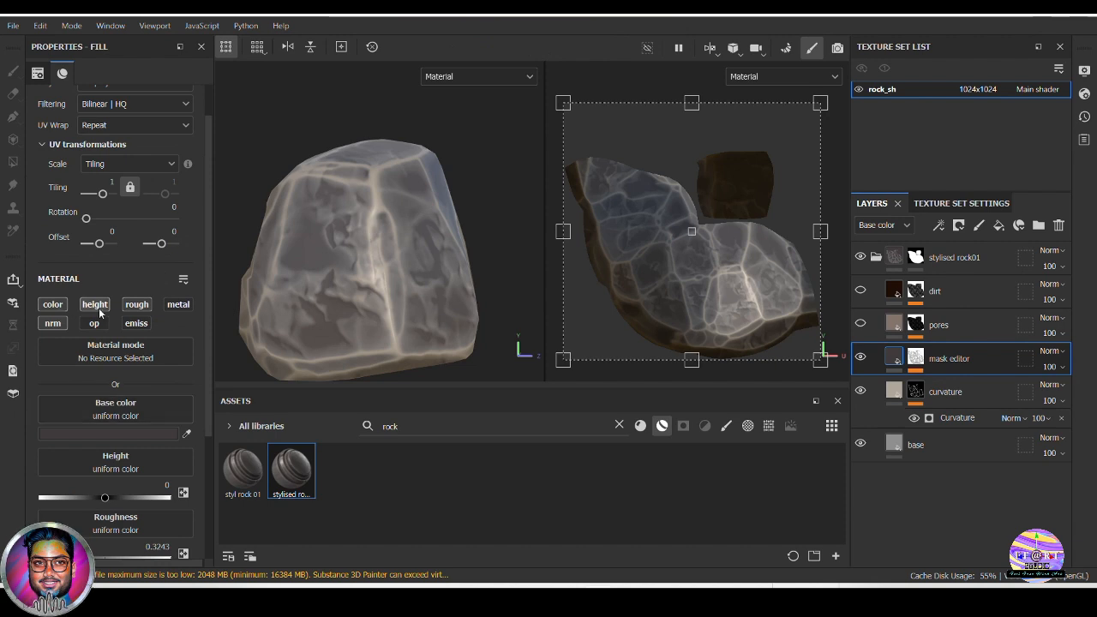
scroll(130, 395, down, 1)
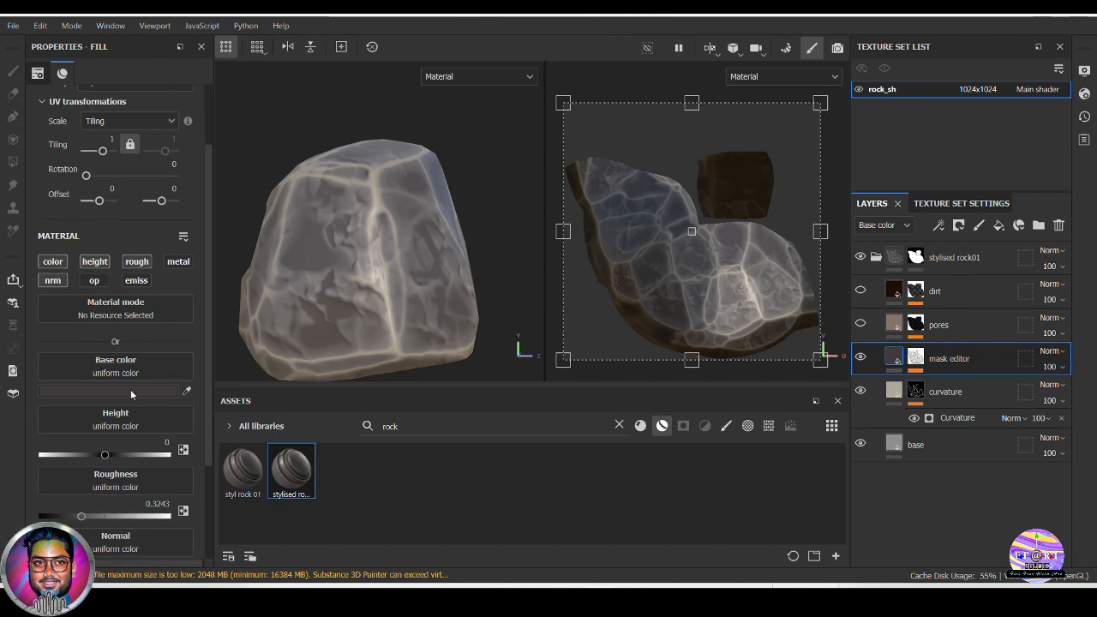
scroll(130, 392, down, 1)
click(123, 349)
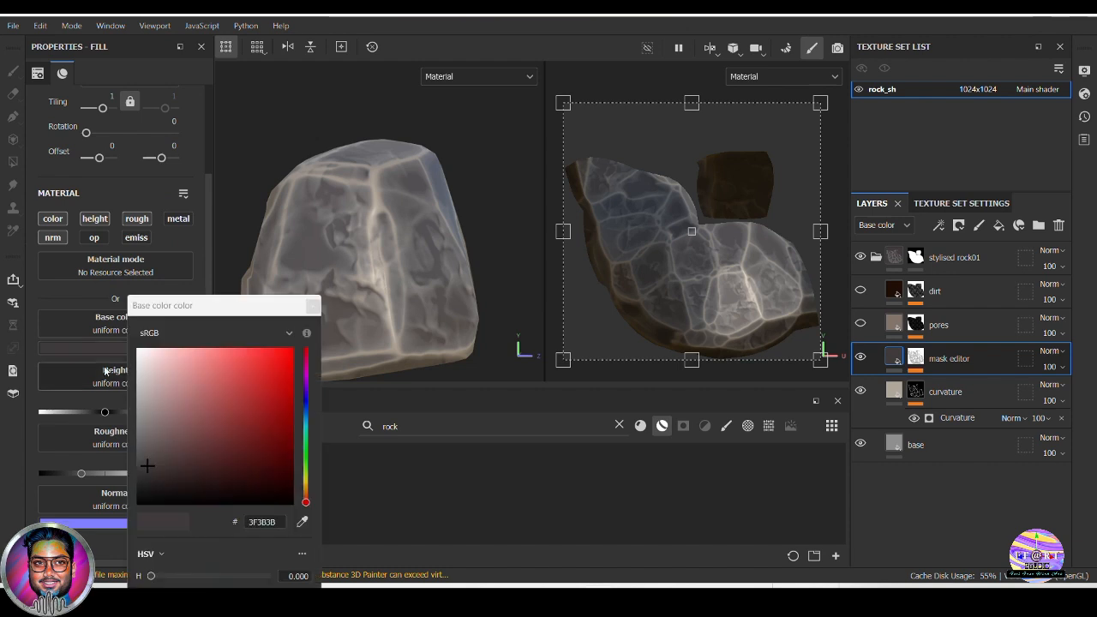
mouse_move(146, 468)
mouse_down()
mouse_move(200, 406)
mouse_move(172, 403)
mouse_move(203, 454)
mouse_move(183, 461)
mouse_up()
click(306, 455)
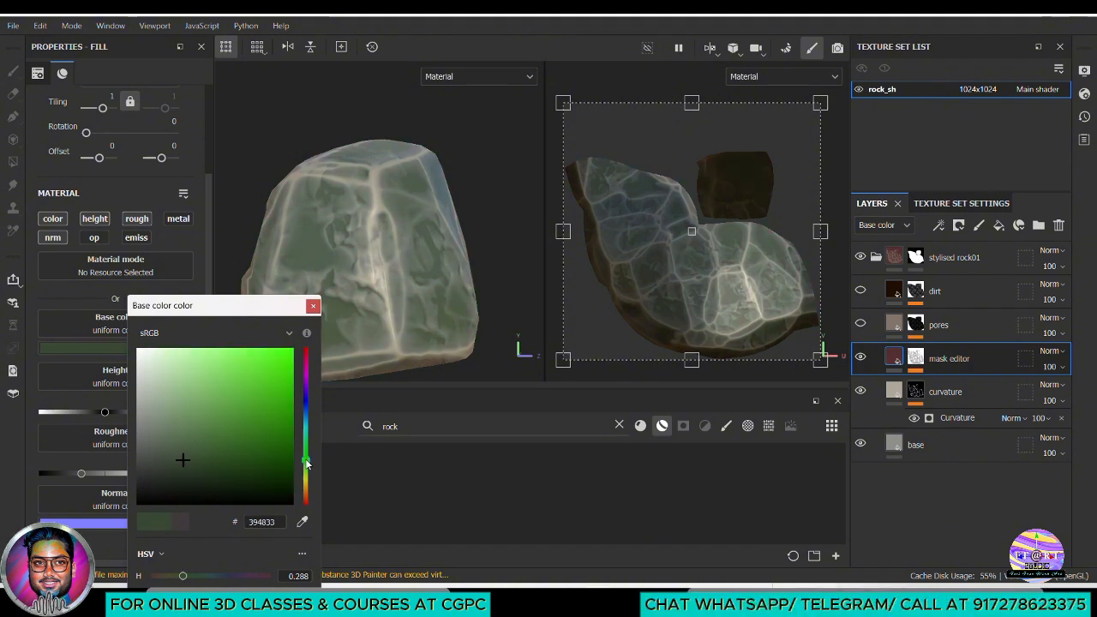
drag(306, 462, 310, 494)
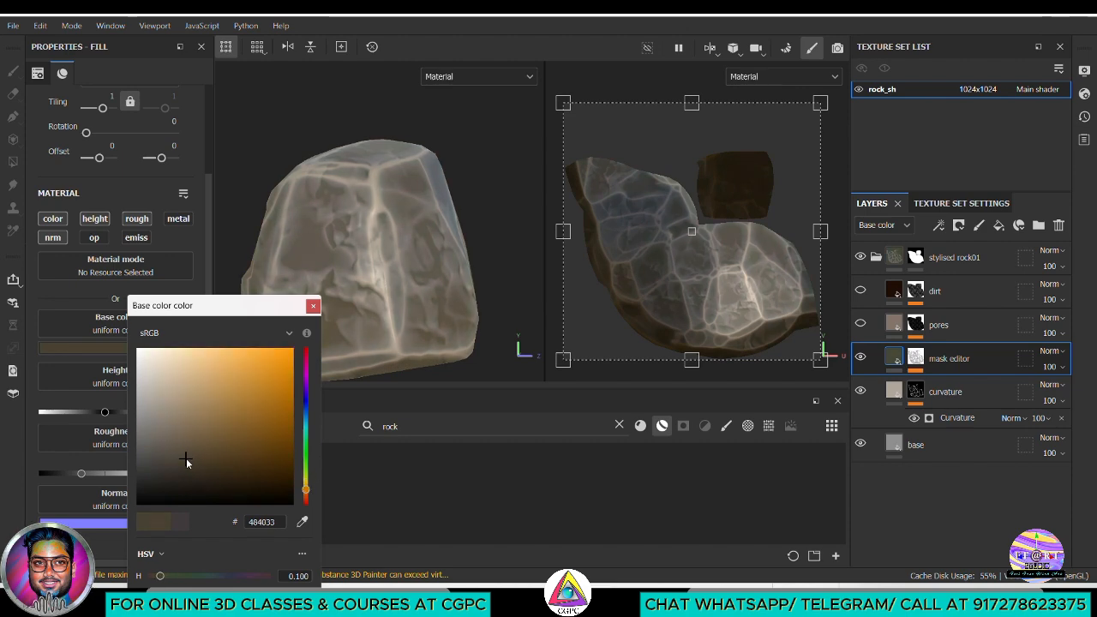
Lighten the mask editor layer's base color through sandy tans and settle on the greyish beige 726D5F
drag(186, 457, 199, 417)
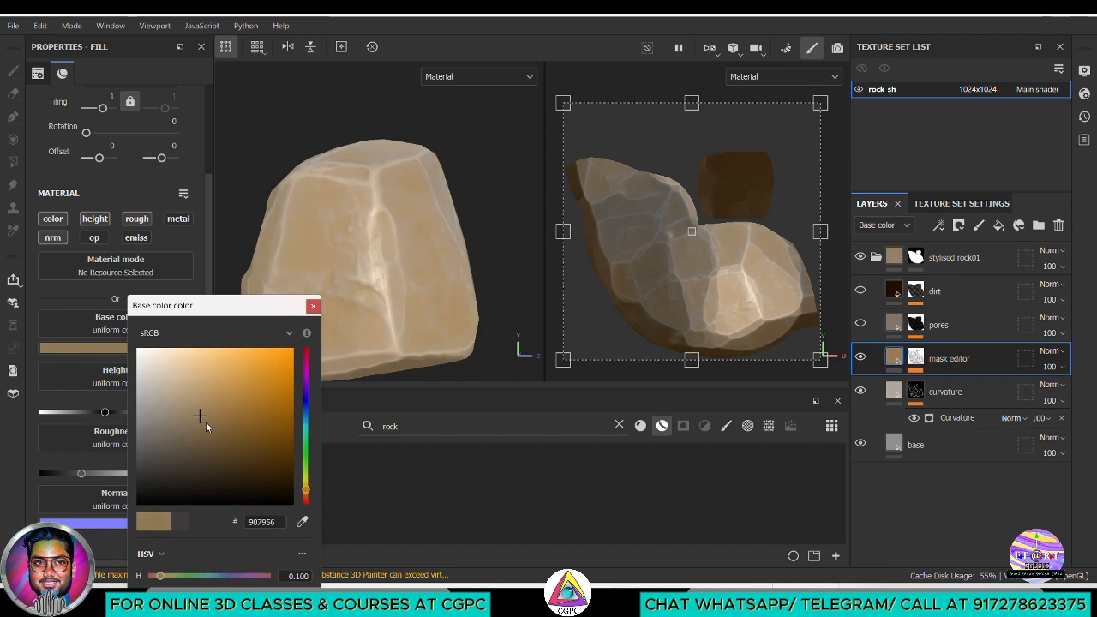
drag(306, 490, 307, 491)
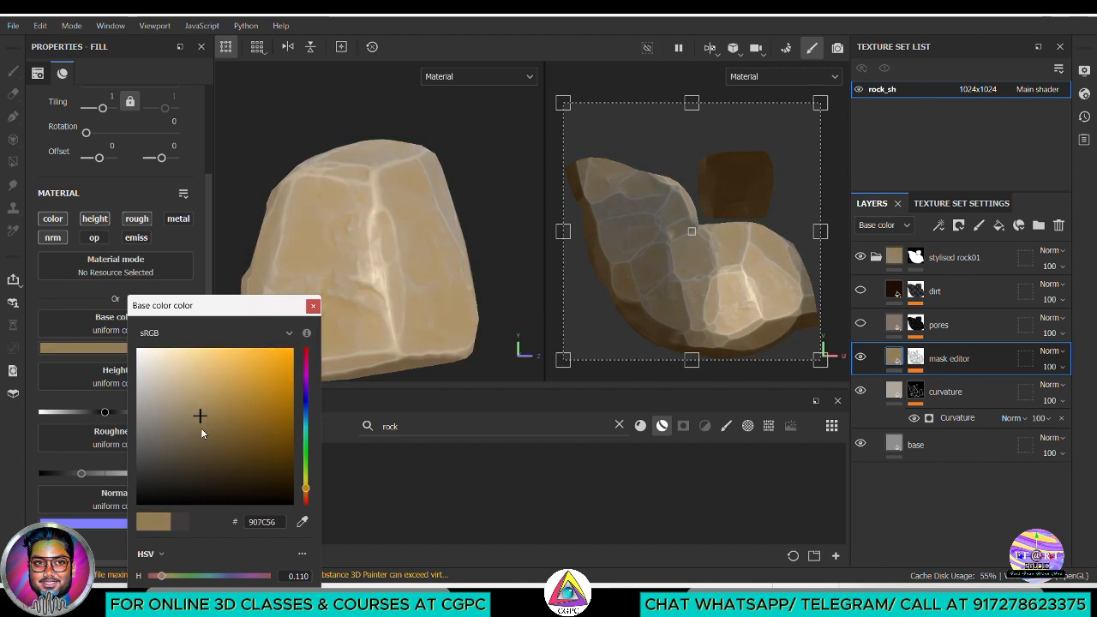
mouse_move(201, 419)
mouse_down()
mouse_move(181, 402)
mouse_move(211, 441)
mouse_move(189, 434)
mouse_move(184, 421)
mouse_move(216, 441)
mouse_move(223, 428)
mouse_move(211, 426)
mouse_up()
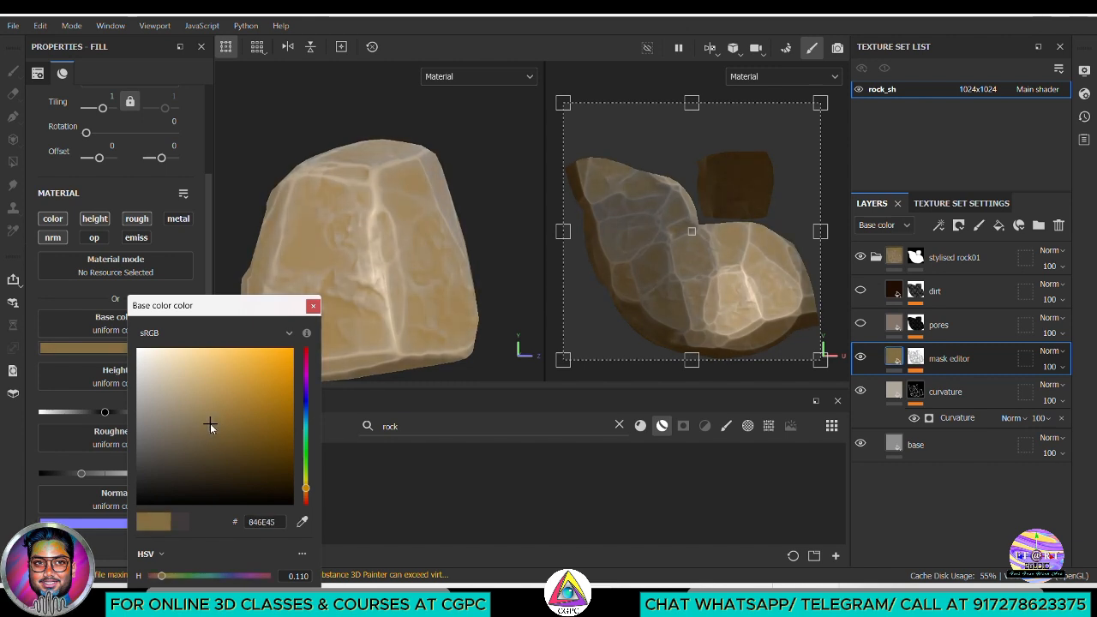
drag(306, 488, 307, 486)
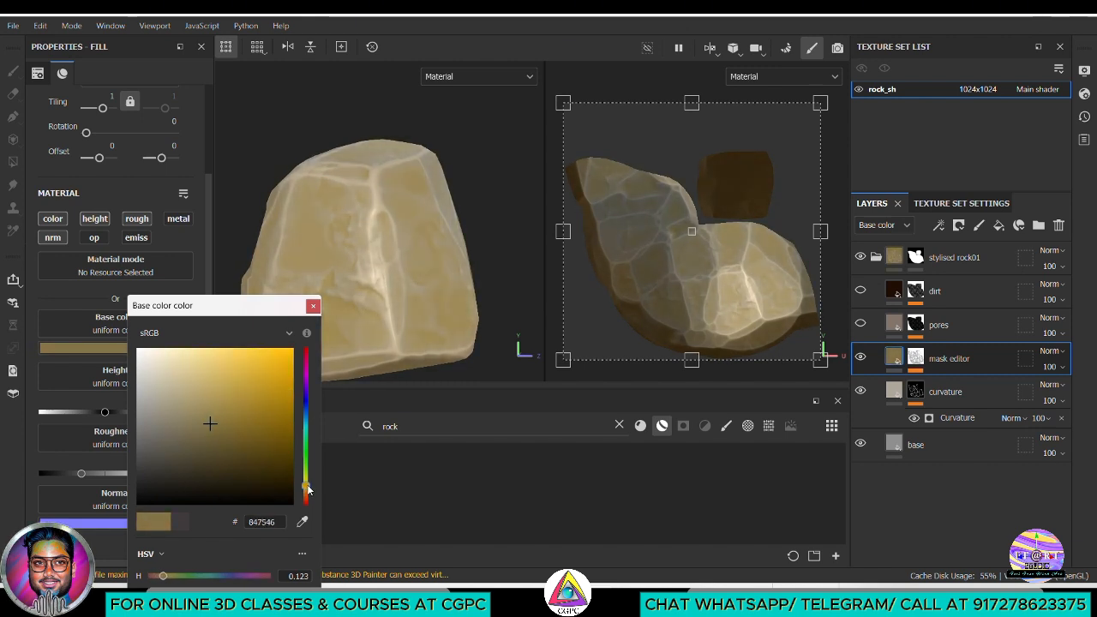
click(200, 414)
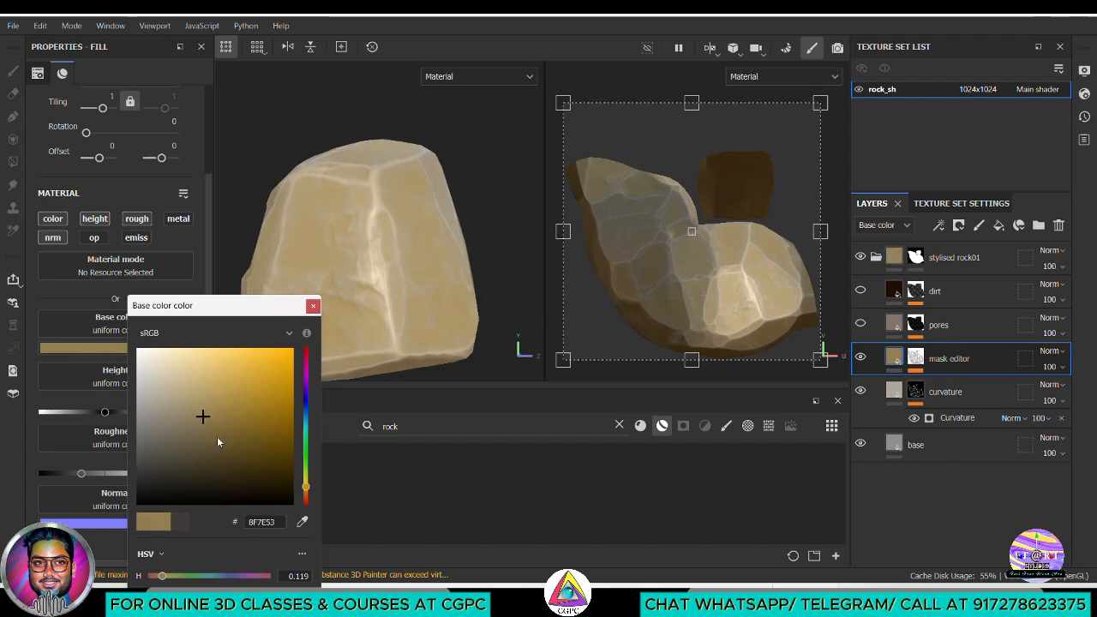
drag(218, 443, 163, 433)
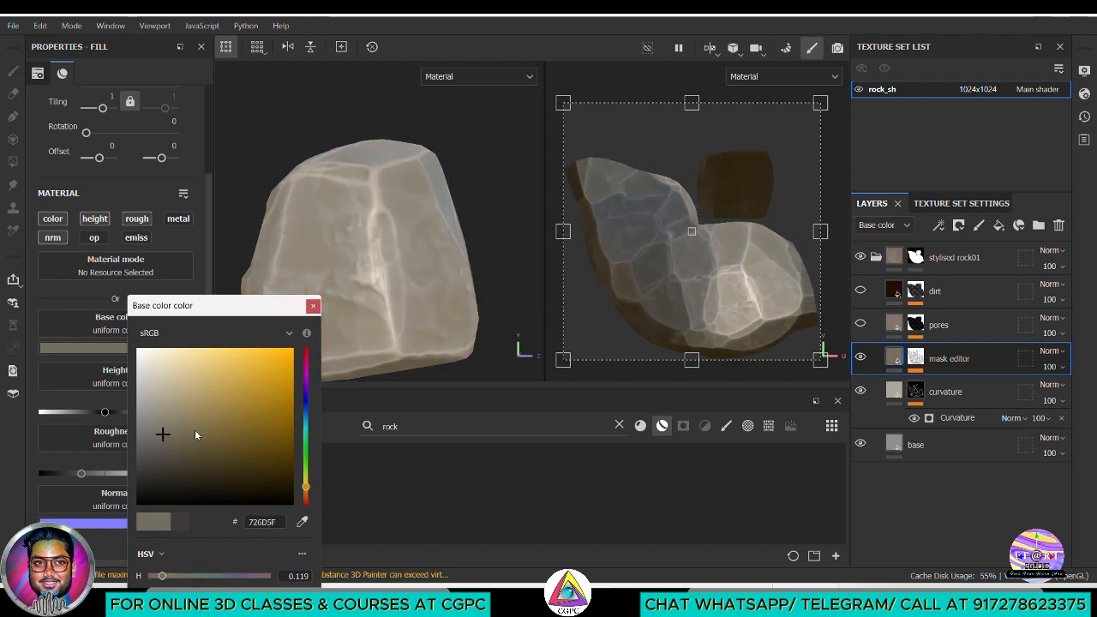
click(313, 305)
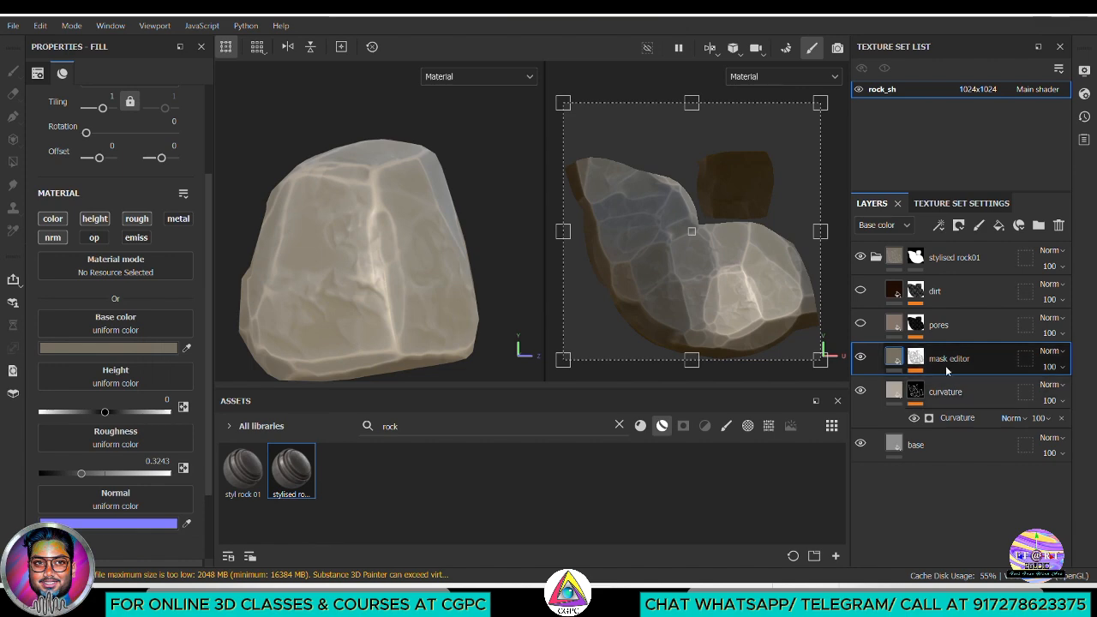
Set the Mask Editor generator's Global Balance to 0.57, Global Contrast to 0.26, Texture Opacity to 0.31 and Curvature Opacity to 0.49
click(917, 370)
click(958, 385)
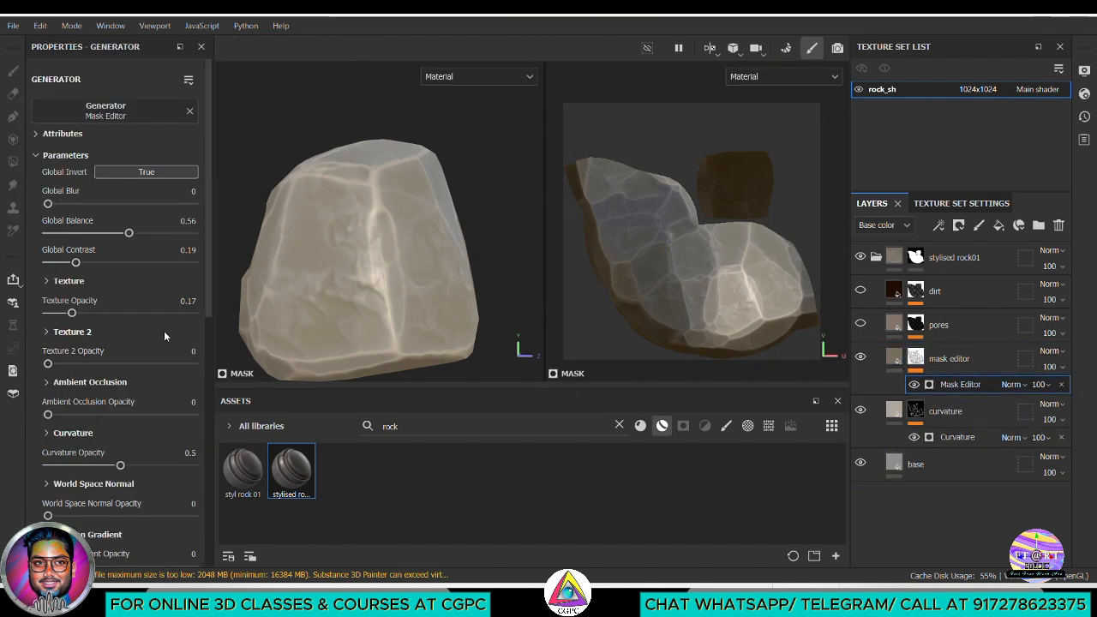
mouse_move(127, 235)
mouse_down()
mouse_move(81, 235)
mouse_move(180, 235)
mouse_move(133, 234)
mouse_move(131, 249)
mouse_move(89, 264)
mouse_move(129, 264)
mouse_move(84, 268)
mouse_up()
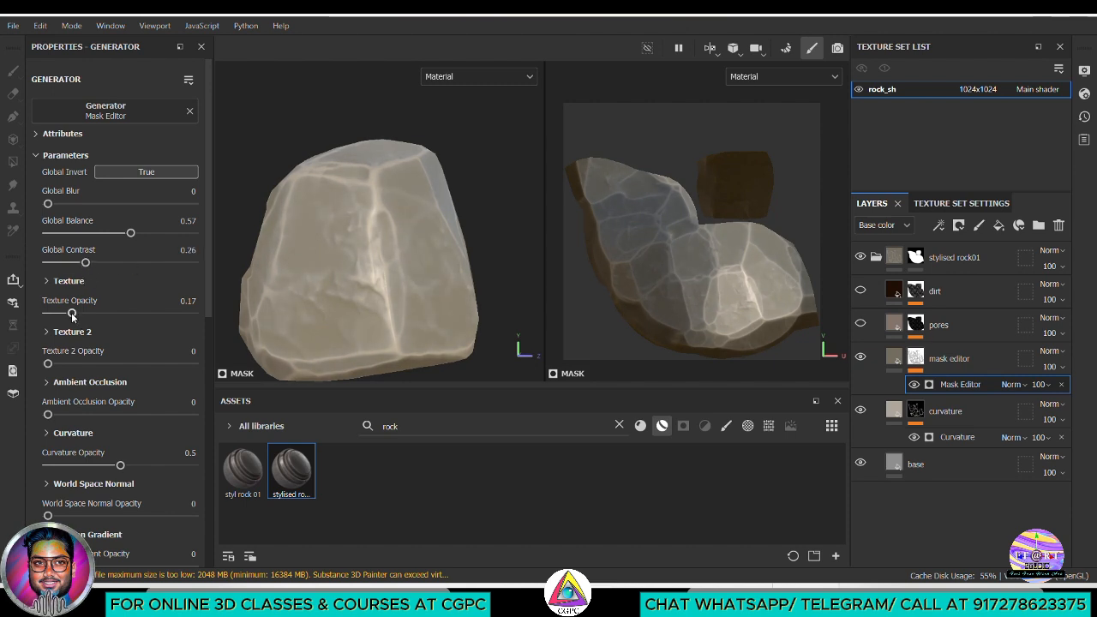
drag(72, 313, 105, 313)
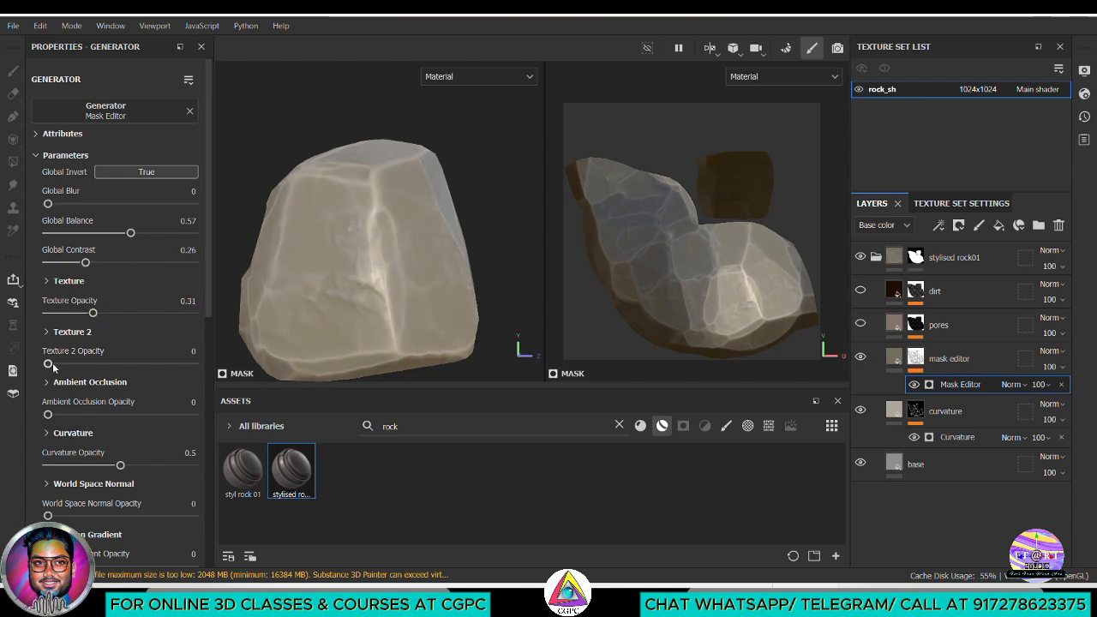
scroll(65, 431, down, 2)
mouse_move(109, 382)
mouse_down()
mouse_move(93, 381)
mouse_move(105, 381)
mouse_up()
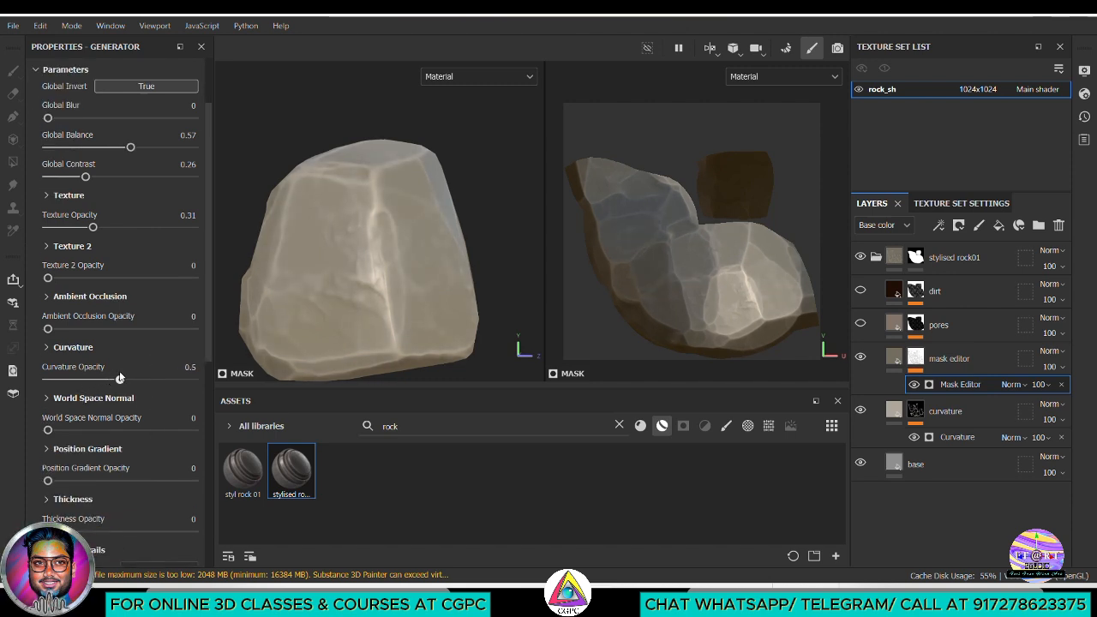
alt+drag(518, 272, 454, 278)
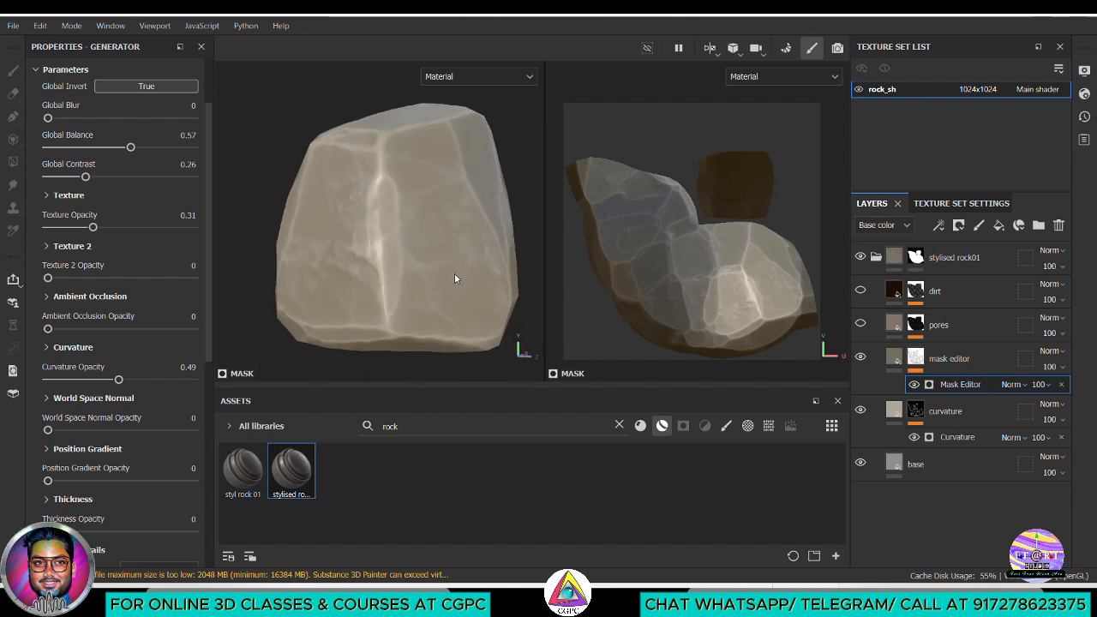
Change the mask editor layer's base color to a warmer, slightly lighter sandy brown
click(897, 363)
click(69, 348)
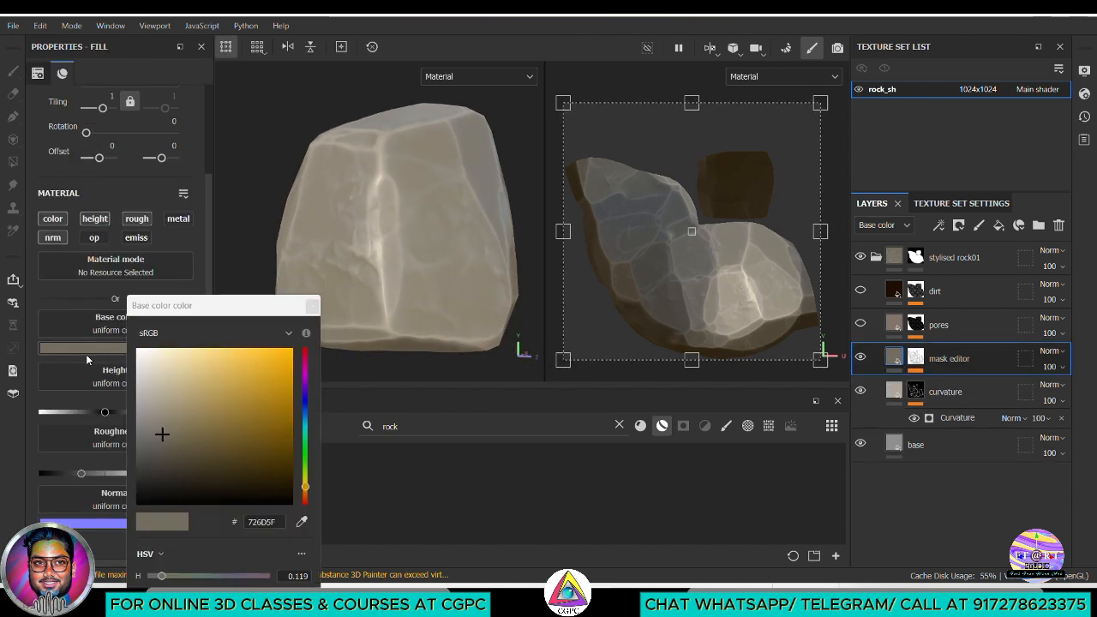
drag(223, 415, 184, 427)
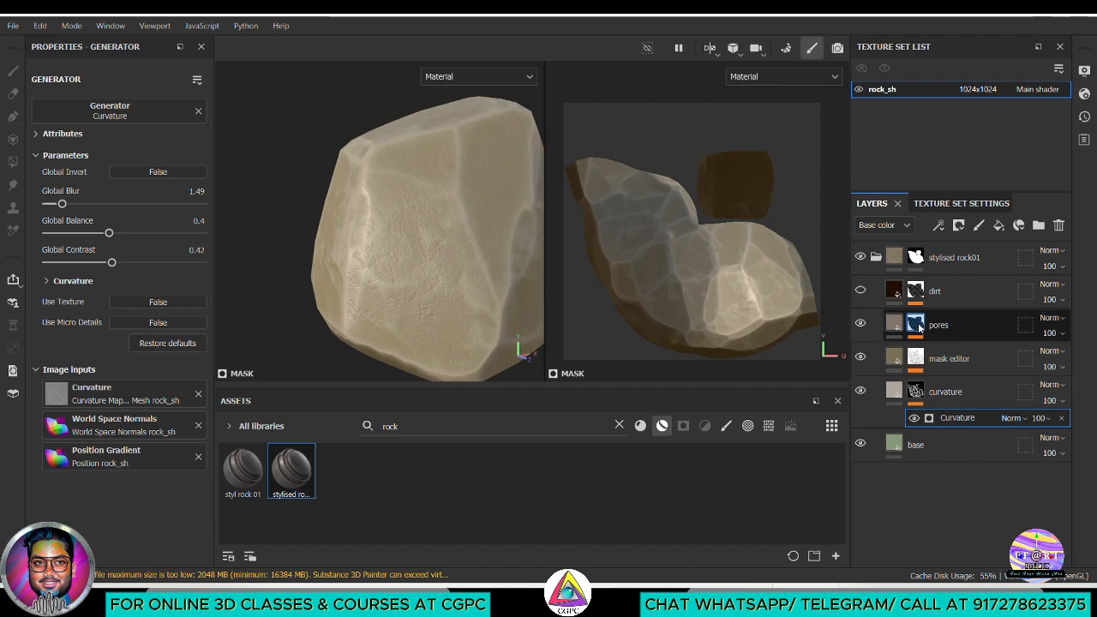
Set the pores layer's base color to the darker brown 655144
click(921, 331)
click(936, 350)
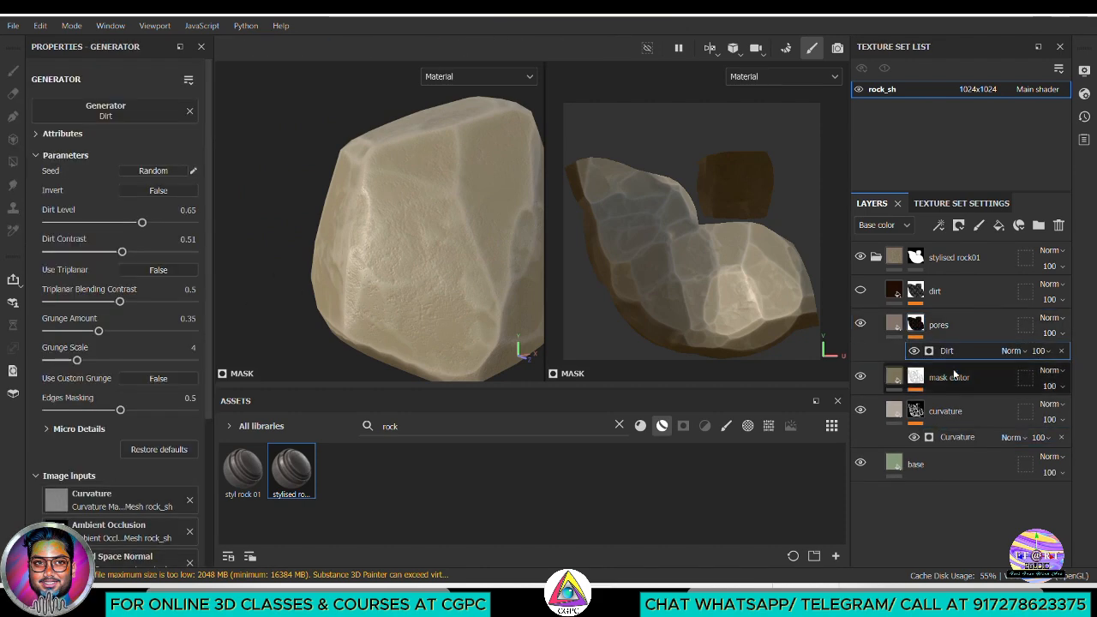
click(900, 330)
click(94, 348)
drag(170, 410, 188, 444)
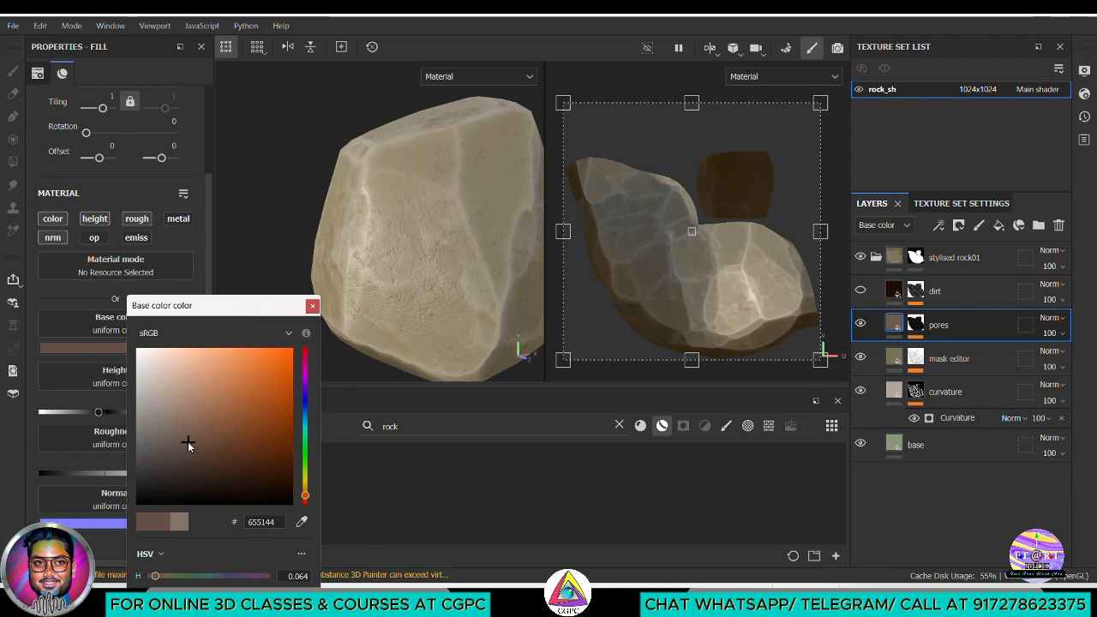
click(312, 305)
Raise the Dirt Level of the pores layer's Dirt generator and reduce its Dirt Contrast to 0.36
click(915, 324)
click(941, 351)
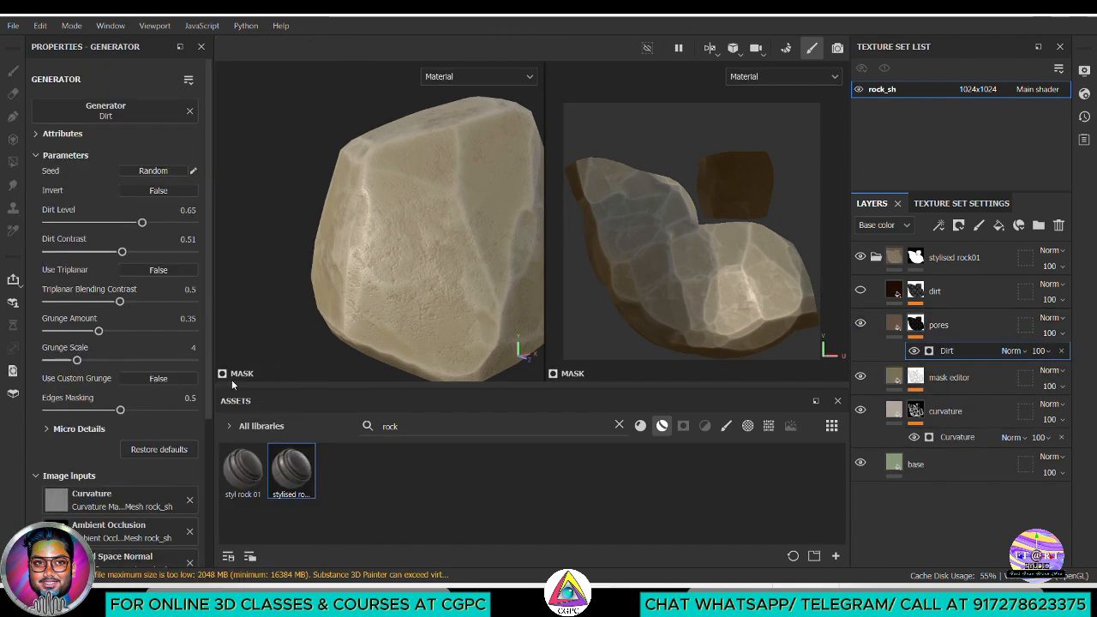
mouse_move(445, 276)
alt+mouse_down()
mouse_move(411, 275)
mouse_move(430, 276)
alt+mouse_up()
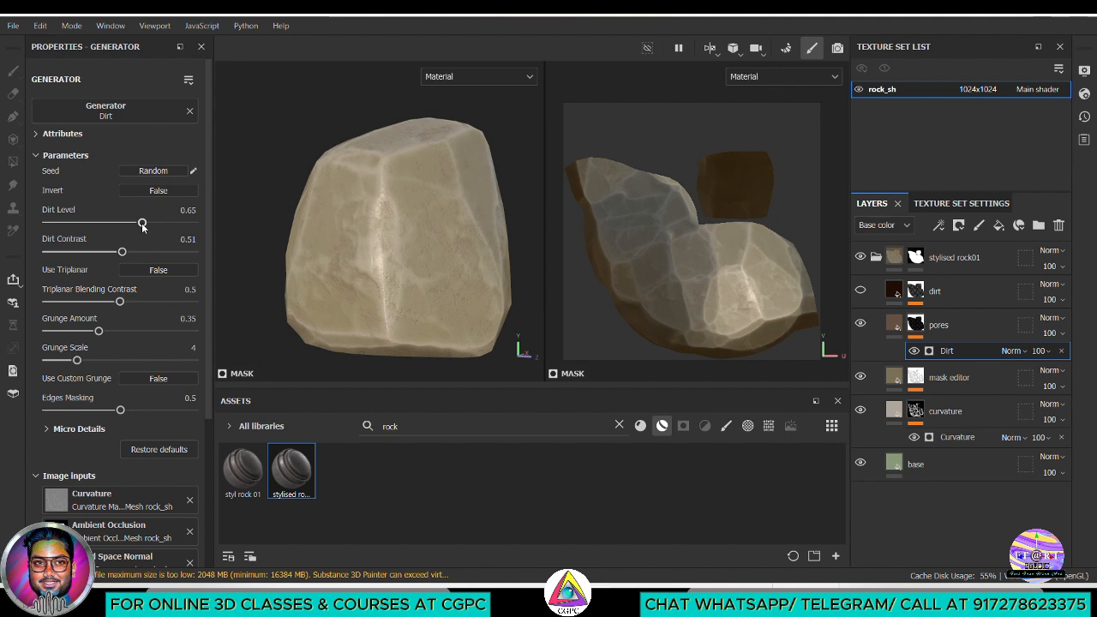
mouse_move(142, 225)
mouse_down()
mouse_move(154, 224)
mouse_move(104, 254)
mouse_move(132, 253)
mouse_move(101, 249)
mouse_up()
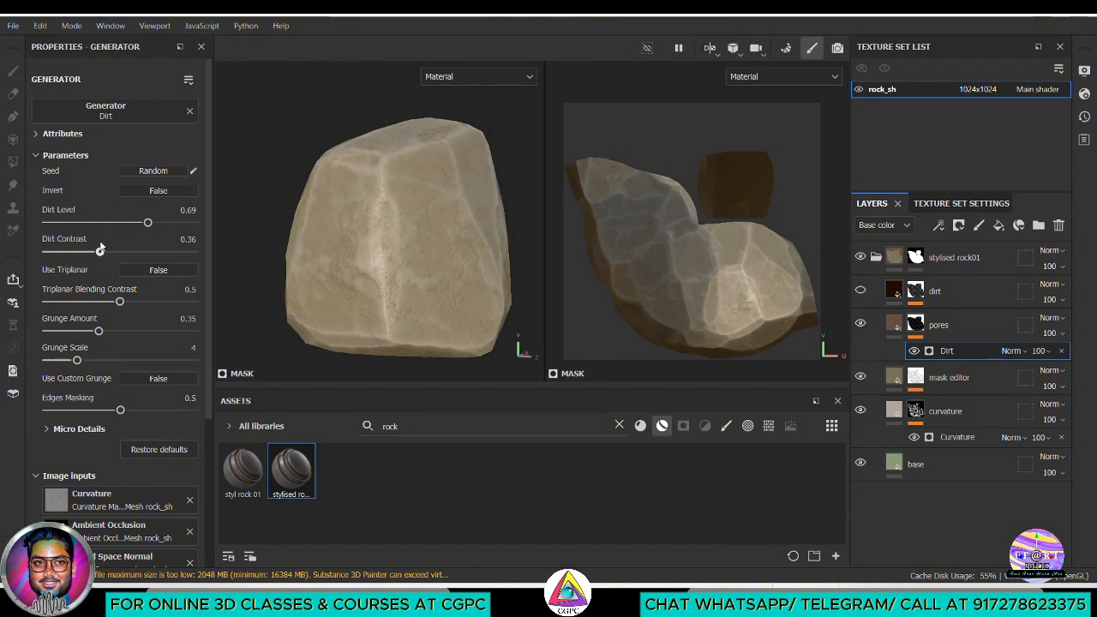
drag(147, 222, 170, 224)
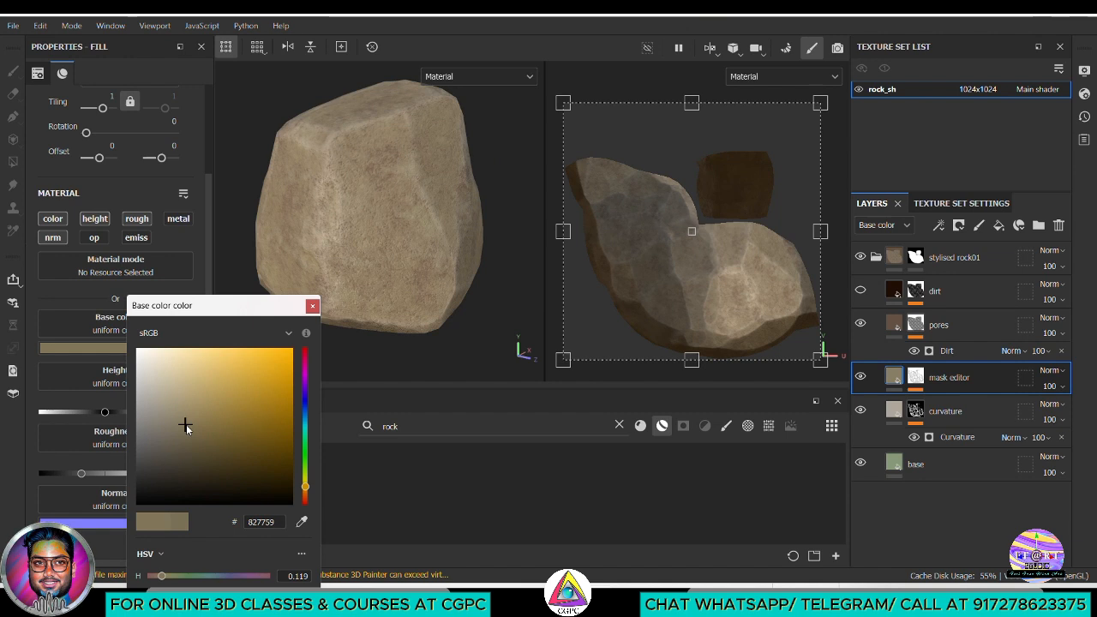
Shift the mask editor layer's base color to the dark olive green 616541
drag(304, 487, 303, 478)
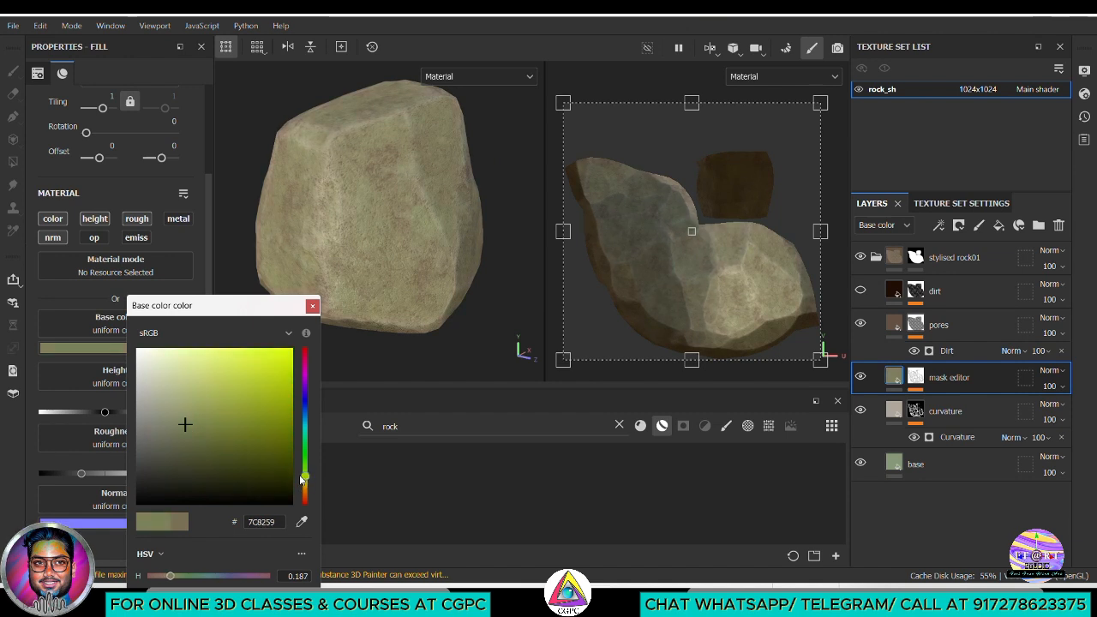
mouse_move(176, 427)
mouse_down()
mouse_move(165, 426)
mouse_move(192, 443)
mouse_up()
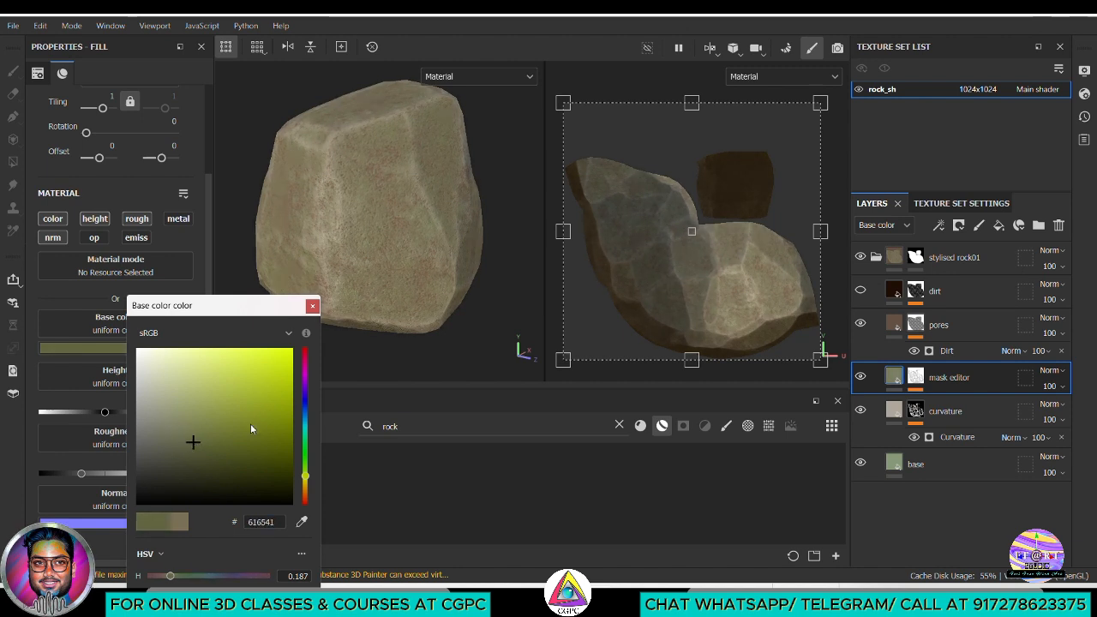
click(312, 306)
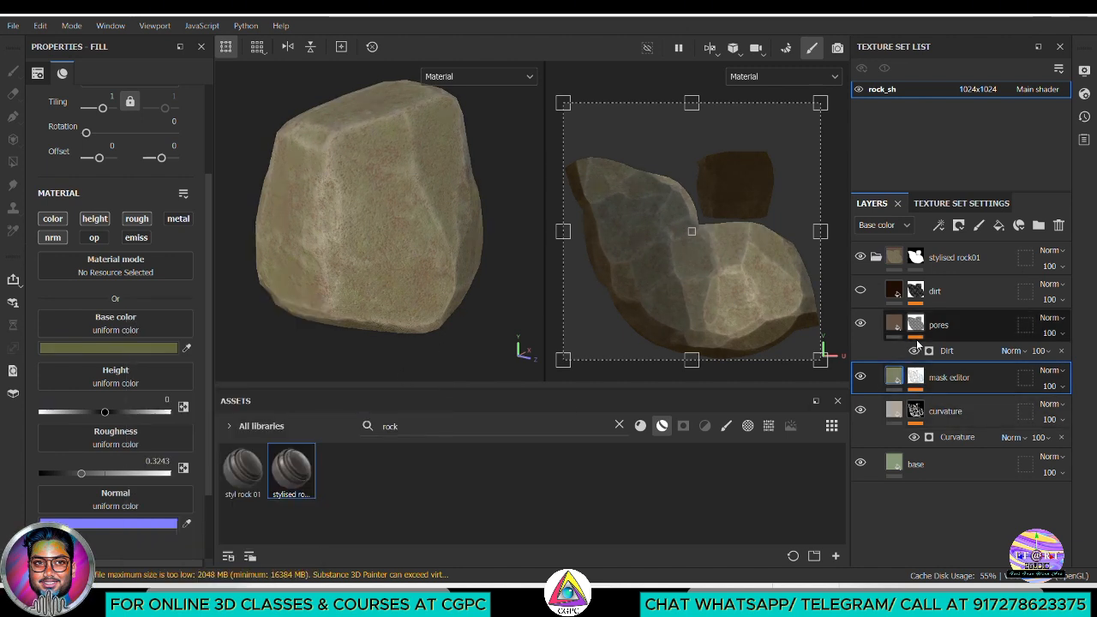
Change the base layer's base color to a pale, warm cream
click(943, 463)
click(150, 348)
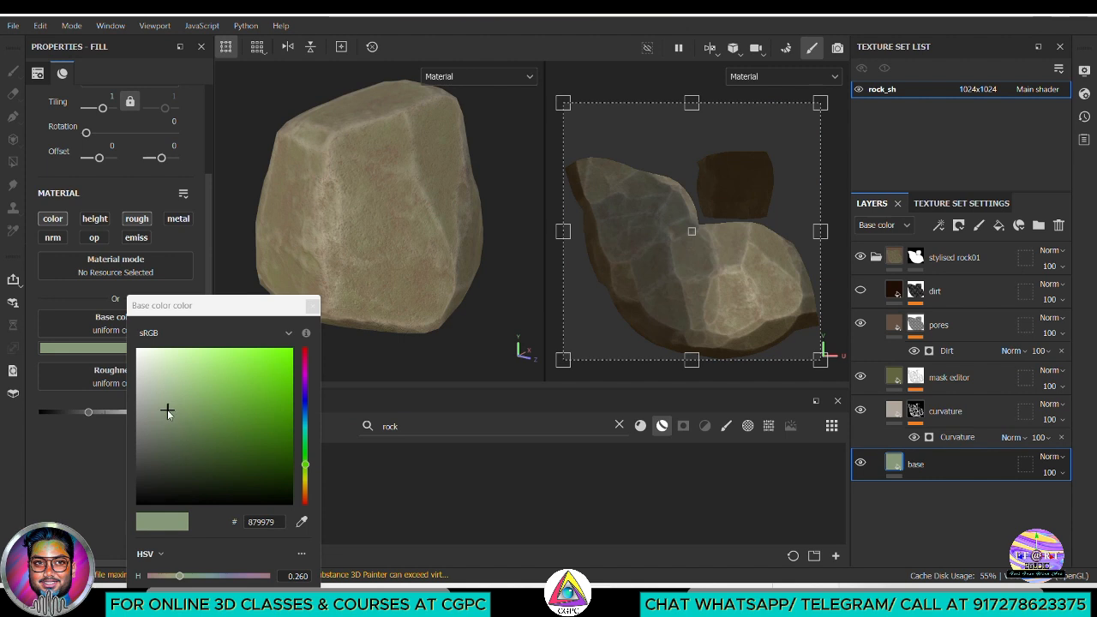
mouse_move(167, 413)
mouse_down()
mouse_move(159, 421)
mouse_move(140, 409)
mouse_move(145, 368)
mouse_move(139, 383)
mouse_up()
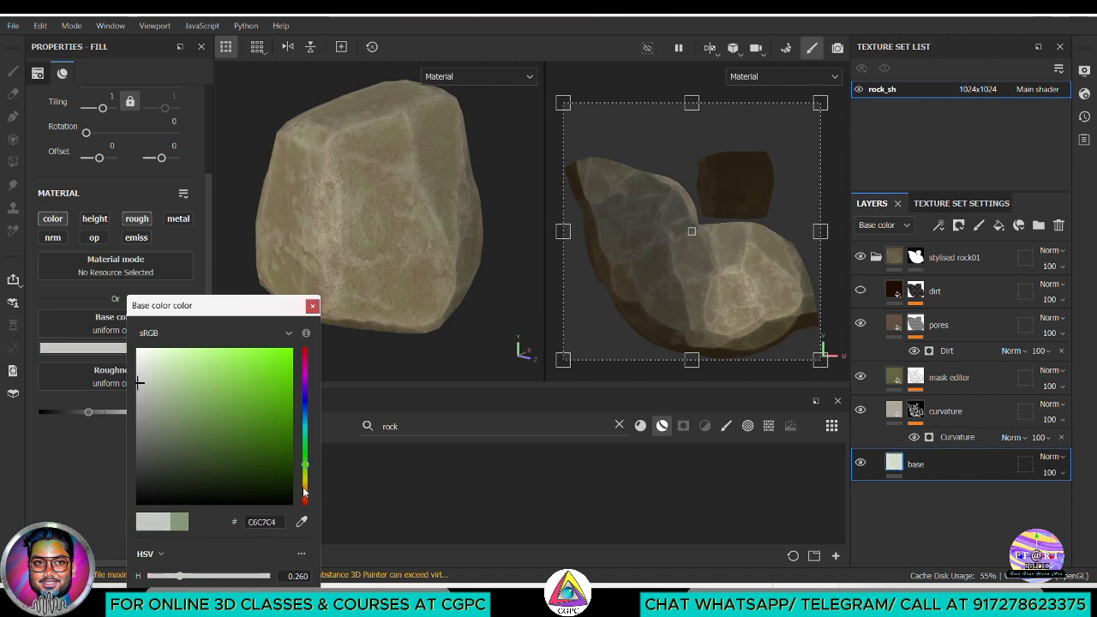
drag(304, 492, 306, 492)
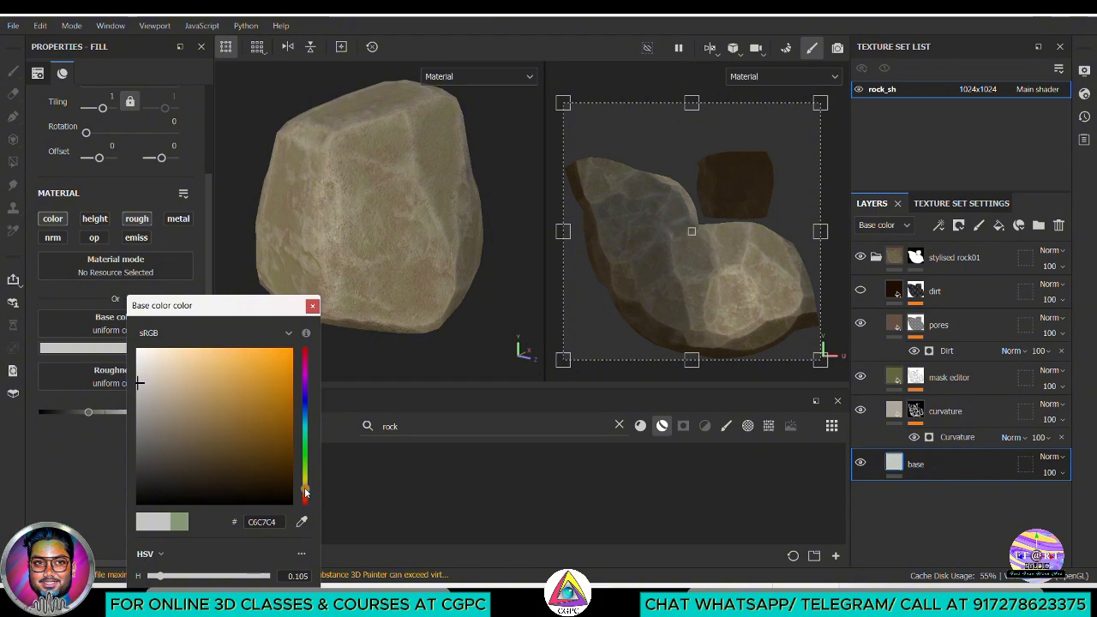
mouse_move(155, 392)
mouse_down()
mouse_move(123, 448)
mouse_move(146, 375)
mouse_up()
Select the dirt layer, make it visible again and inspect its effect on the rock
click(950, 294)
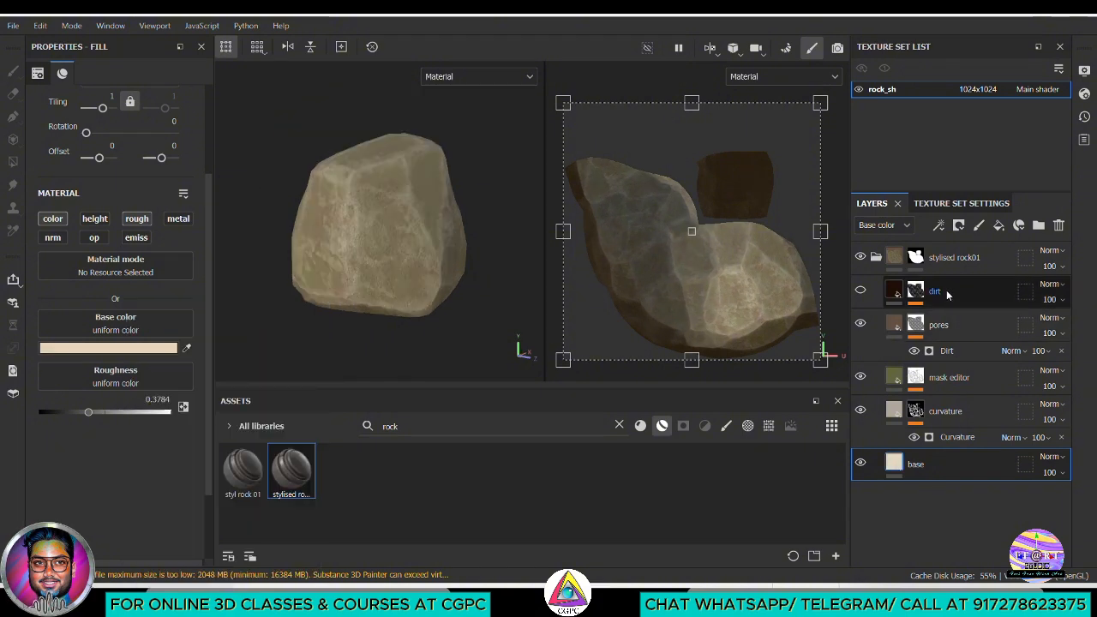
click(860, 291)
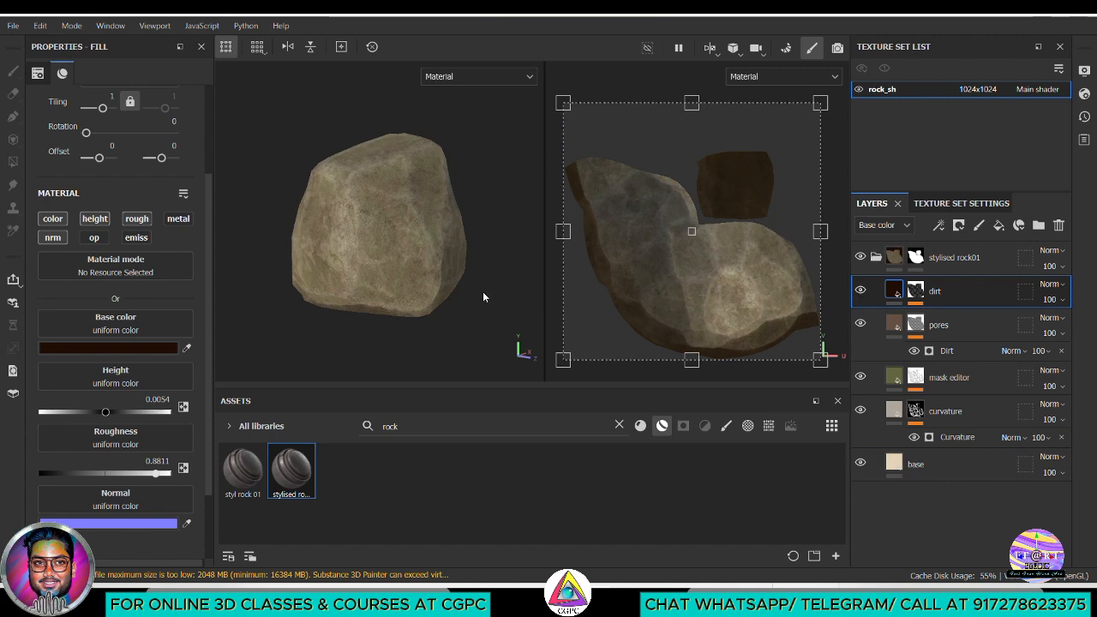
scroll(489, 293, up, 3)
alt+drag(352, 252, 409, 301)
scroll(354, 277, down, 3)
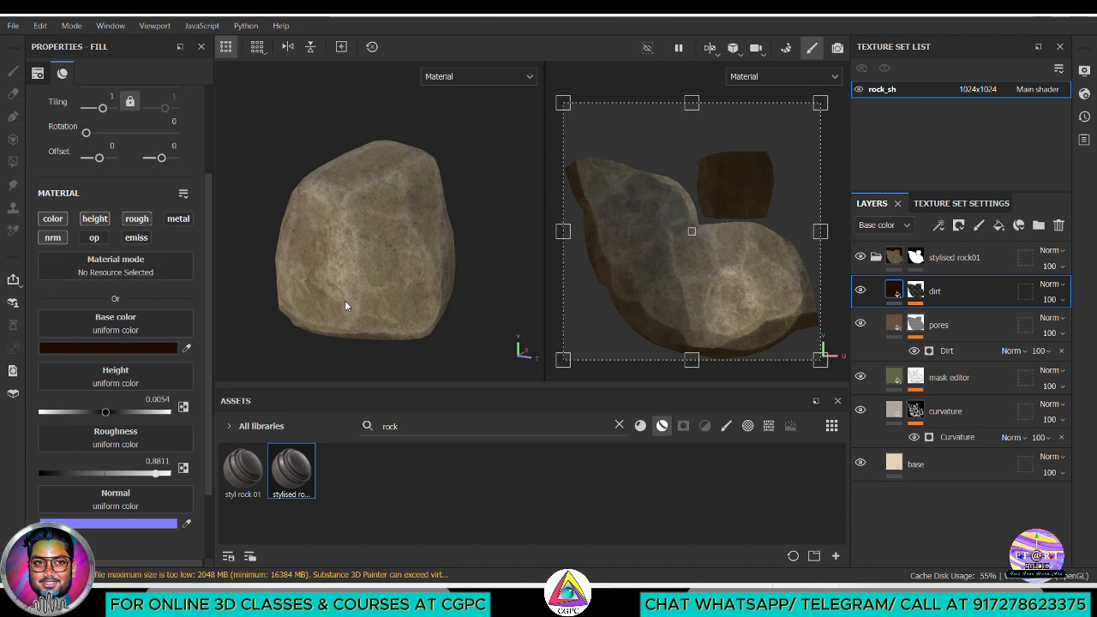
Compare the rock with the dirt layer hidden and shown, check its Dirt generator and examine the rock from several sides
click(861, 292)
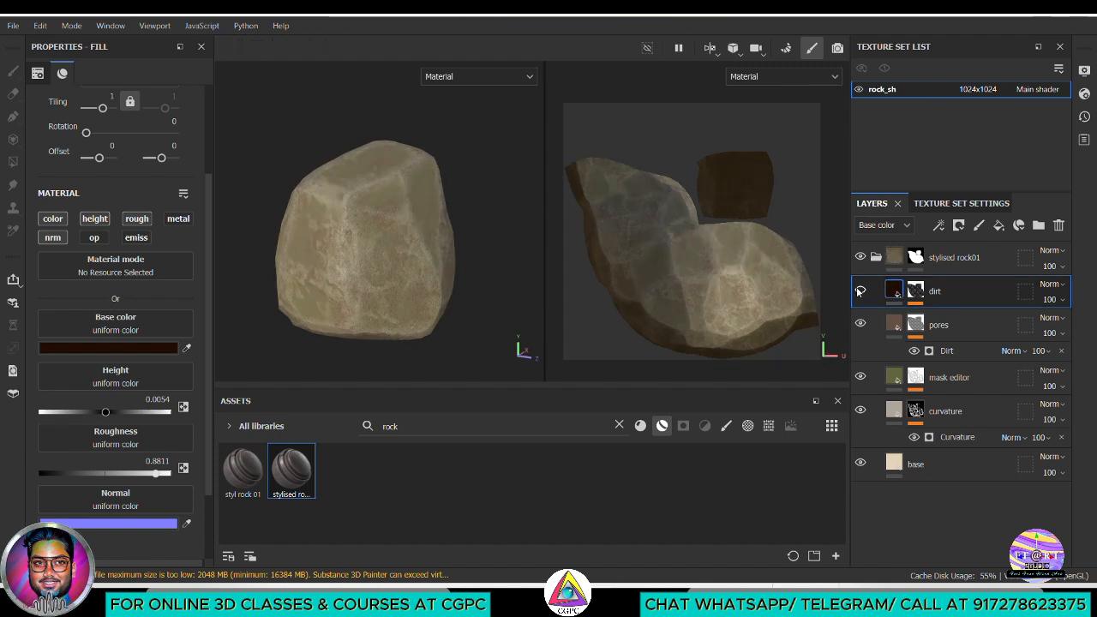
click(861, 292)
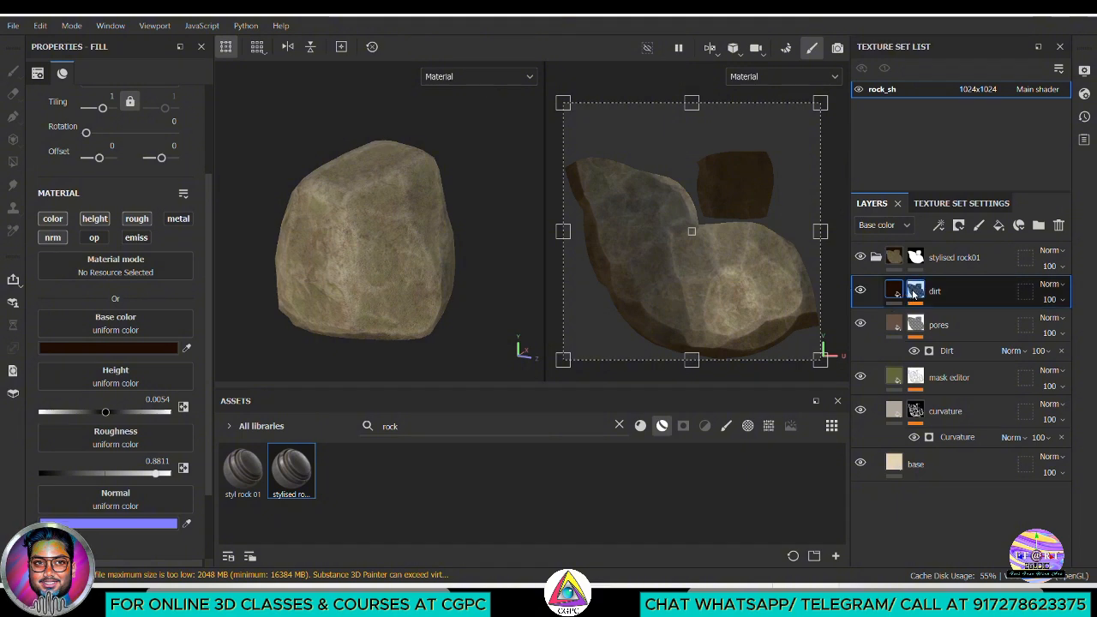
click(914, 292)
click(948, 318)
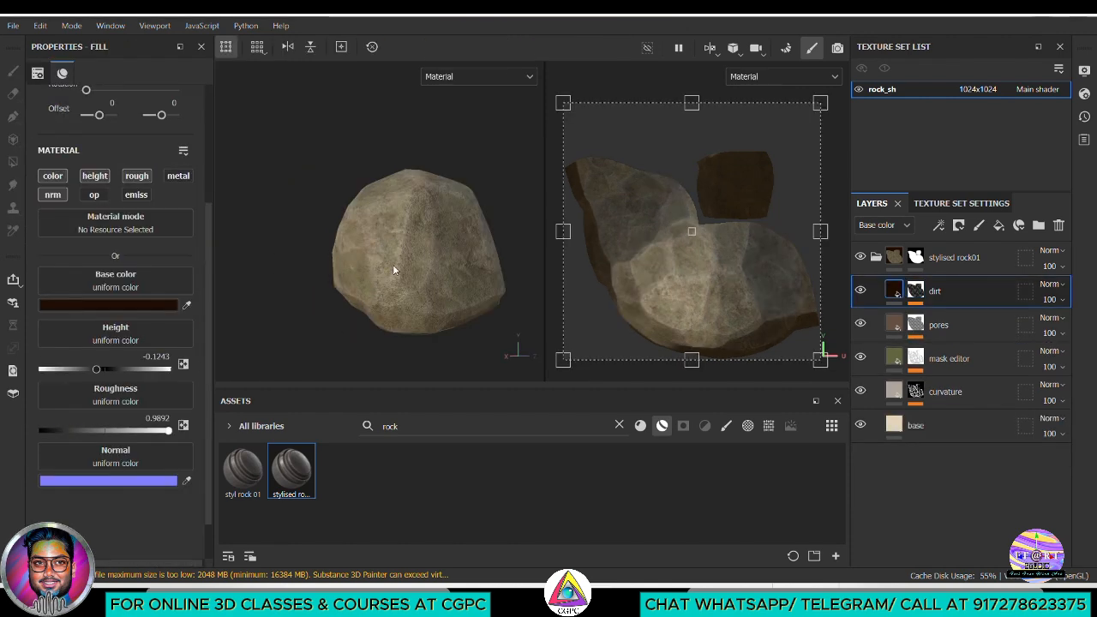
alt+drag(419, 276, 565, 294)
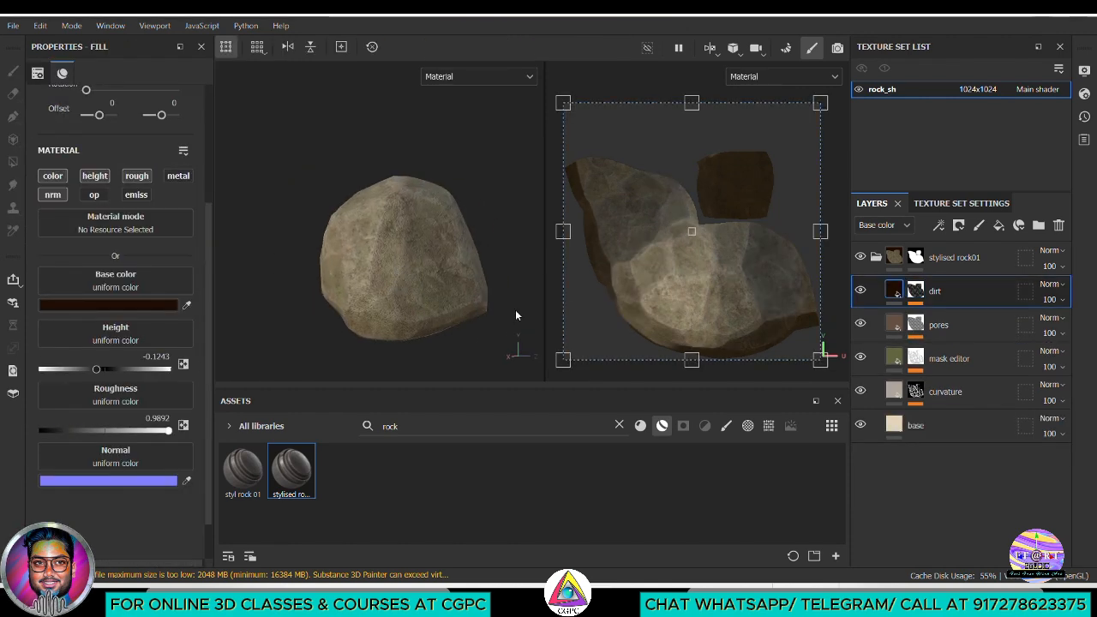
alt+drag(435, 293, 478, 311)
shift+right_drag(478, 311, 369, 267)
mouse_move(404, 284)
alt+mouse_down()
mouse_move(423, 309)
mouse_move(436, 304)
mouse_move(385, 309)
mouse_move(404, 311)
mouse_move(406, 300)
alt+mouse_up()
key(alt+shift)
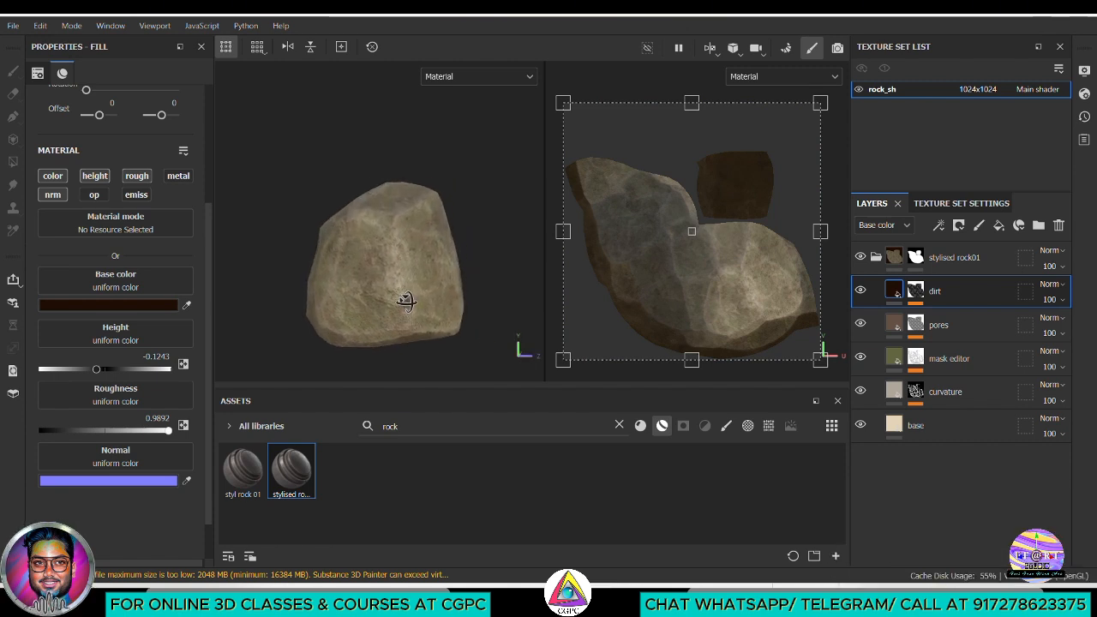
Save the project as rock_stylized_lowpoly_v01 in the sourceimages folder of Rock_stylized
click(10, 26)
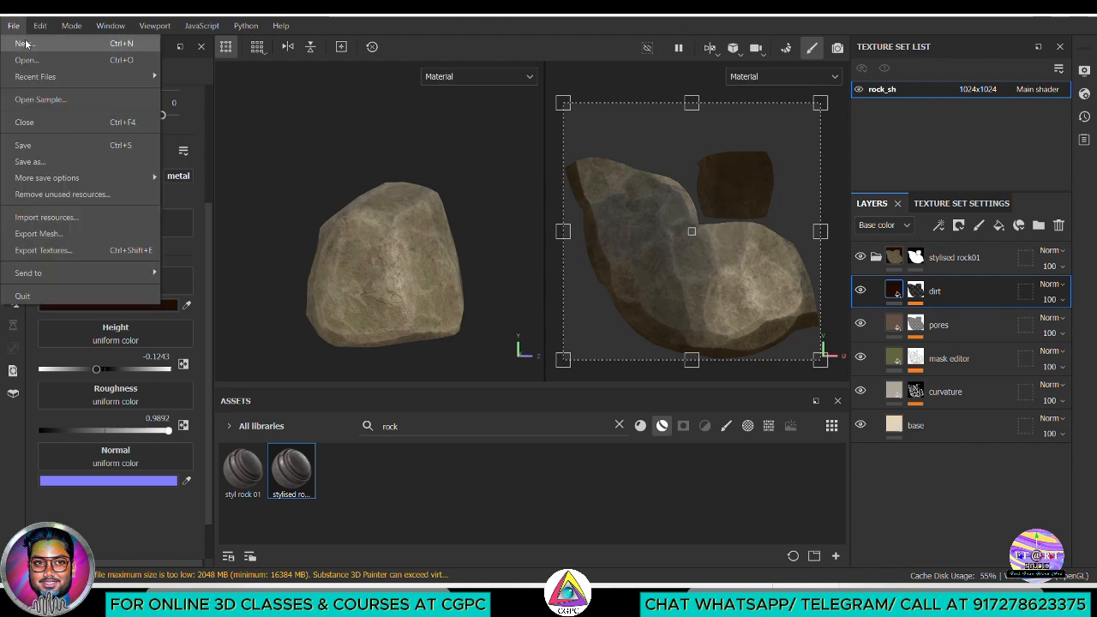
click(45, 165)
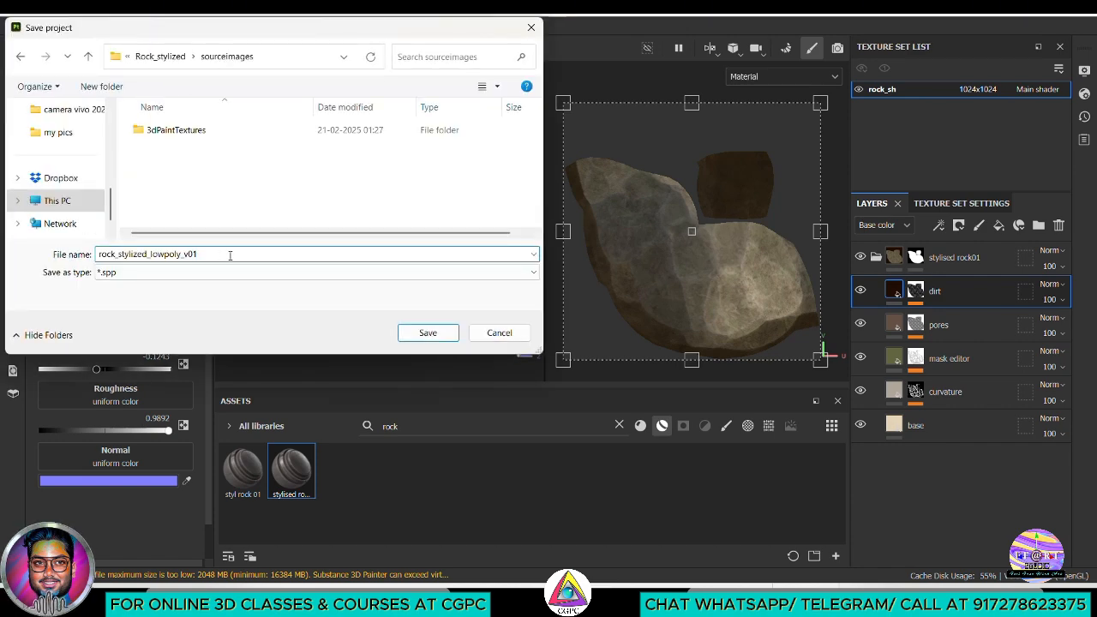
click(428, 332)
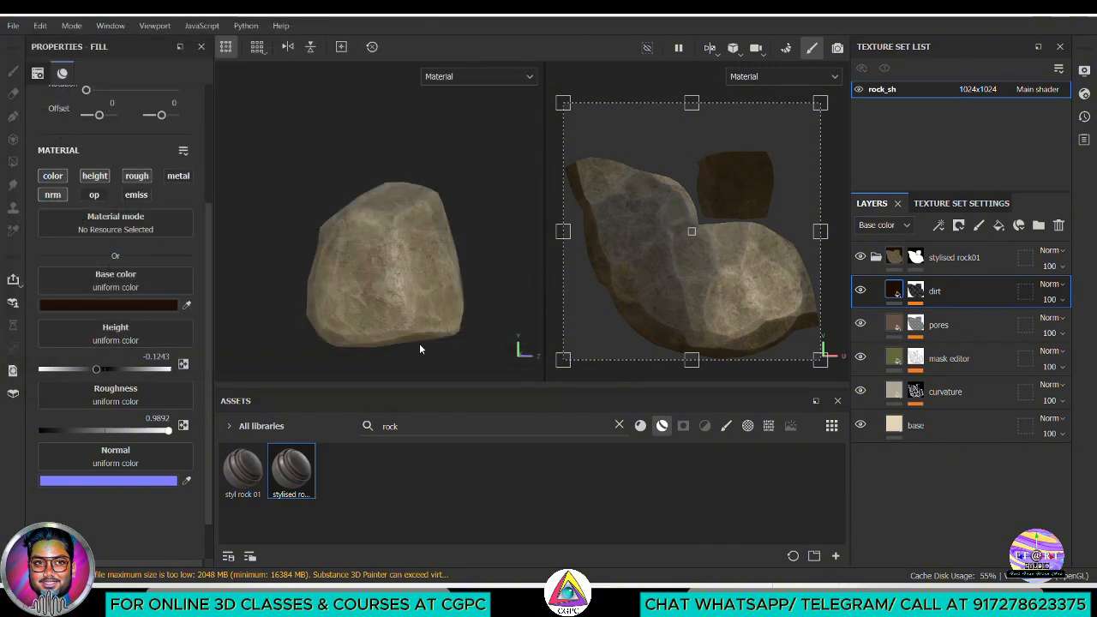
Change the mask editor layer's base color to the neutral grey 63635F
click(876, 258)
alt+drag(467, 340, 420, 332)
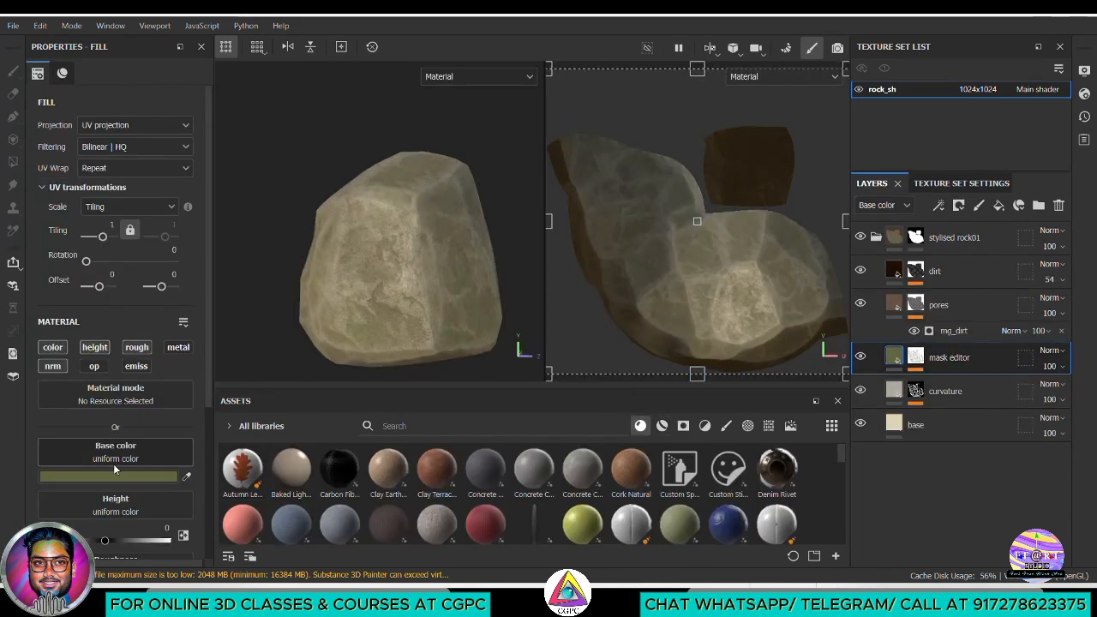
click(118, 475)
drag(230, 443, 183, 443)
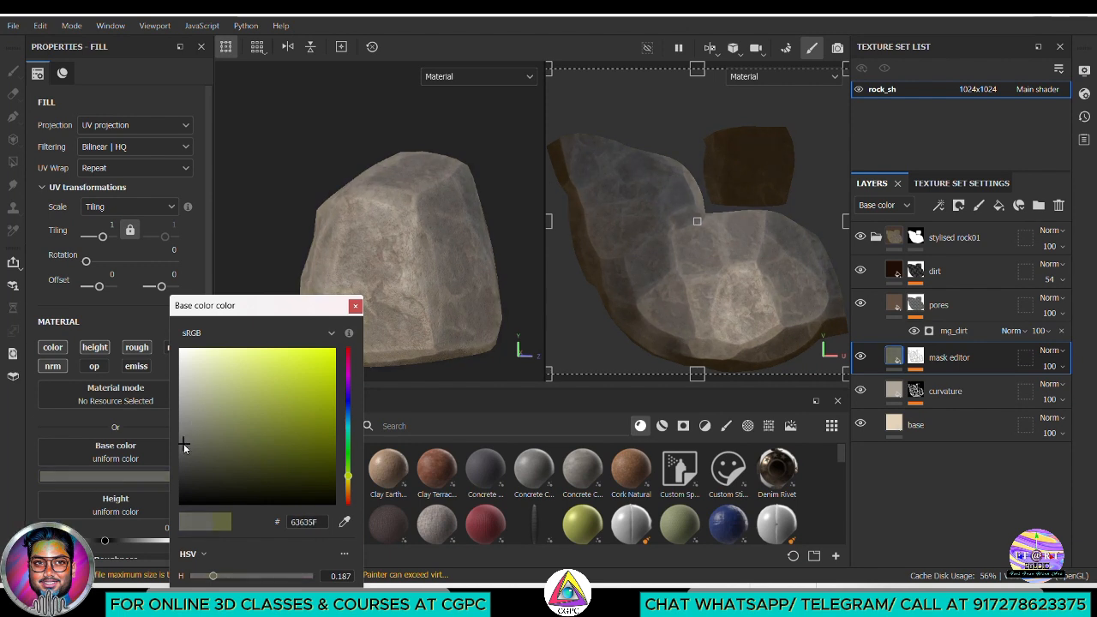
click(355, 306)
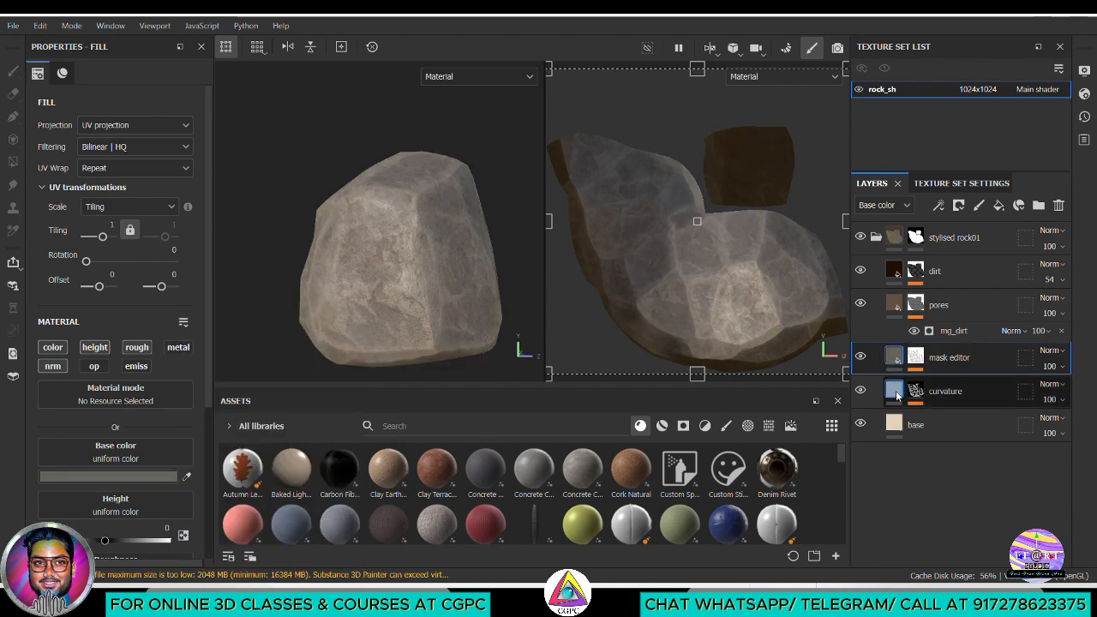
Toggle the pores and curvature layers one at a time to compare their effect, and examine the rock from other angles
click(894, 304)
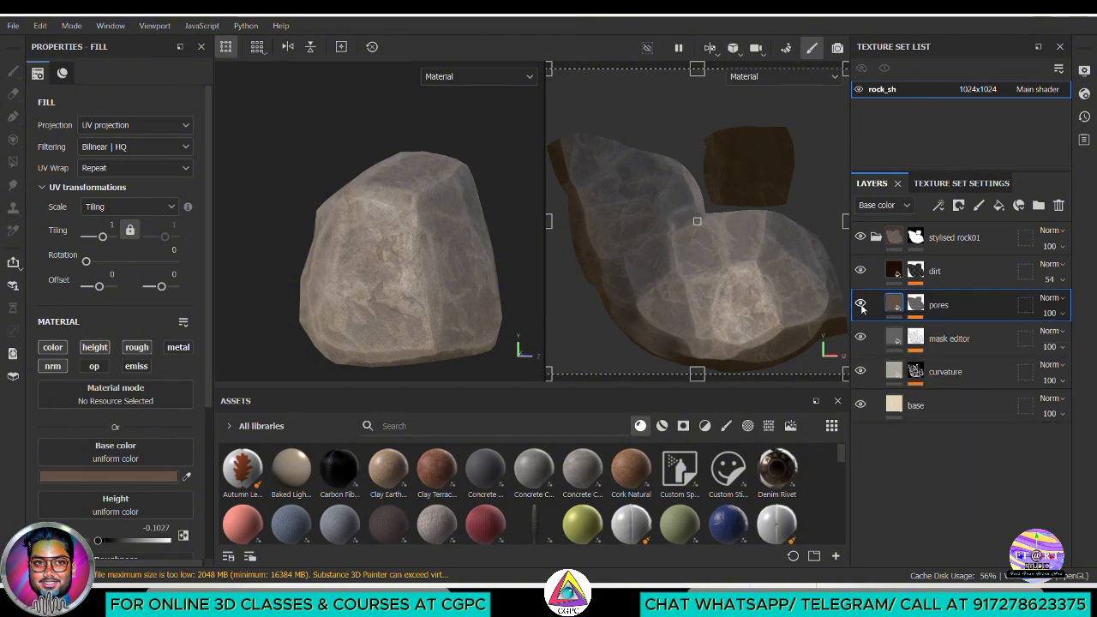
click(860, 304)
click(859, 303)
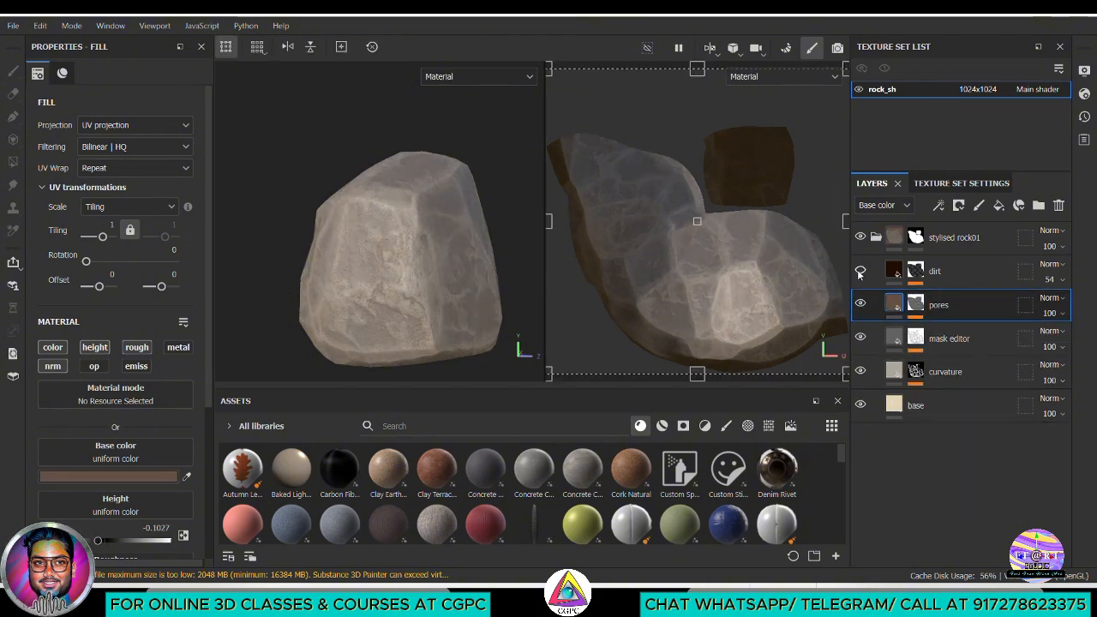
click(861, 371)
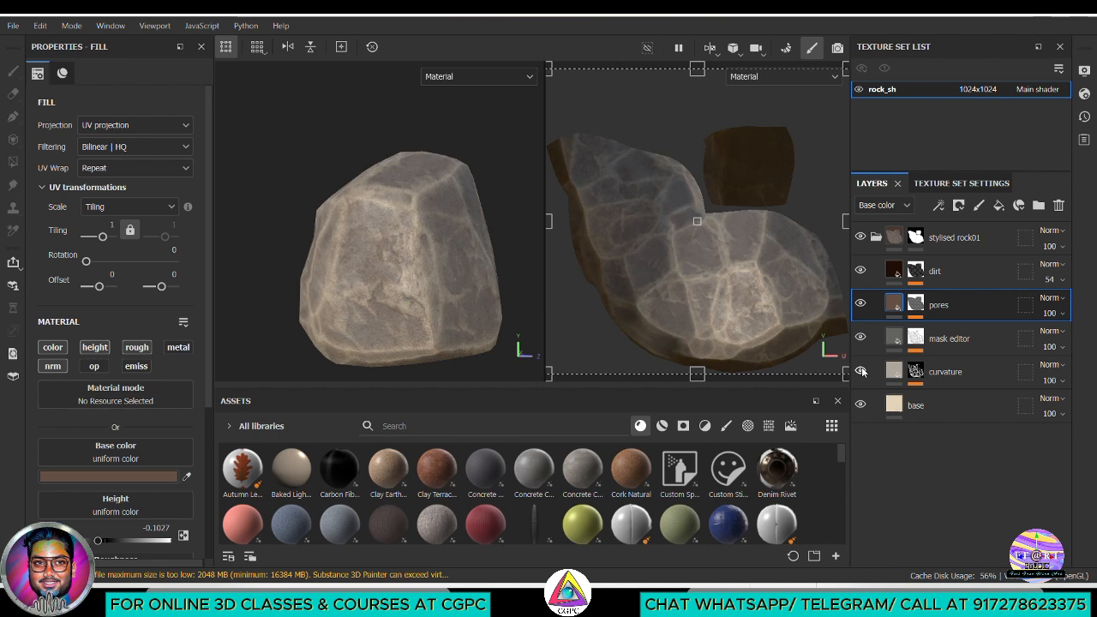
click(861, 370)
click(896, 377)
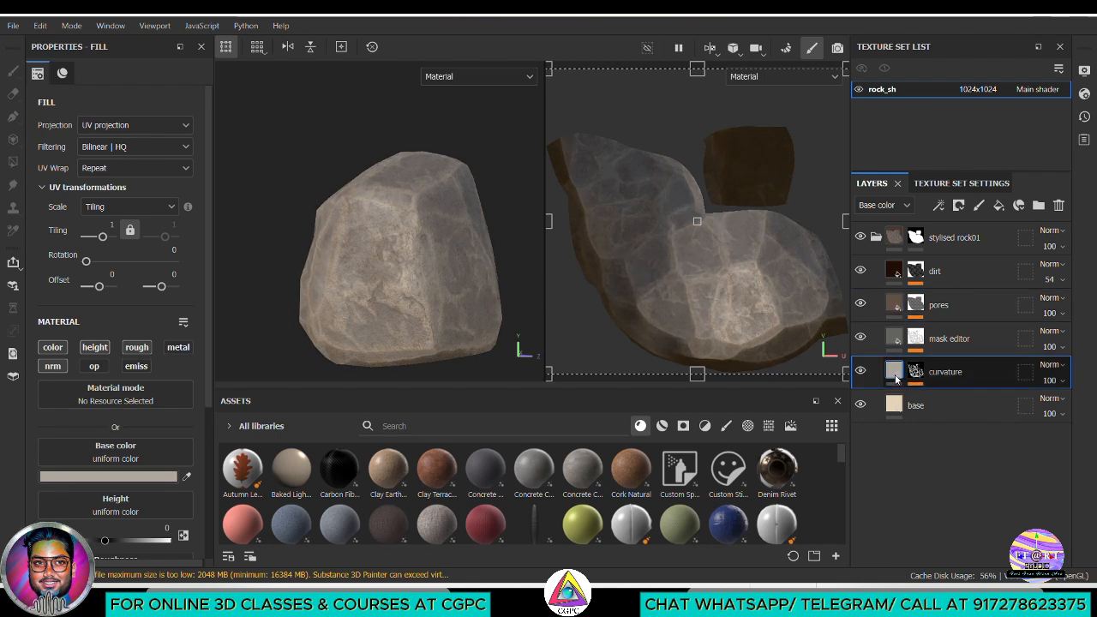
alt+drag(380, 220, 343, 257)
alt+right_drag(343, 257, 398, 262)
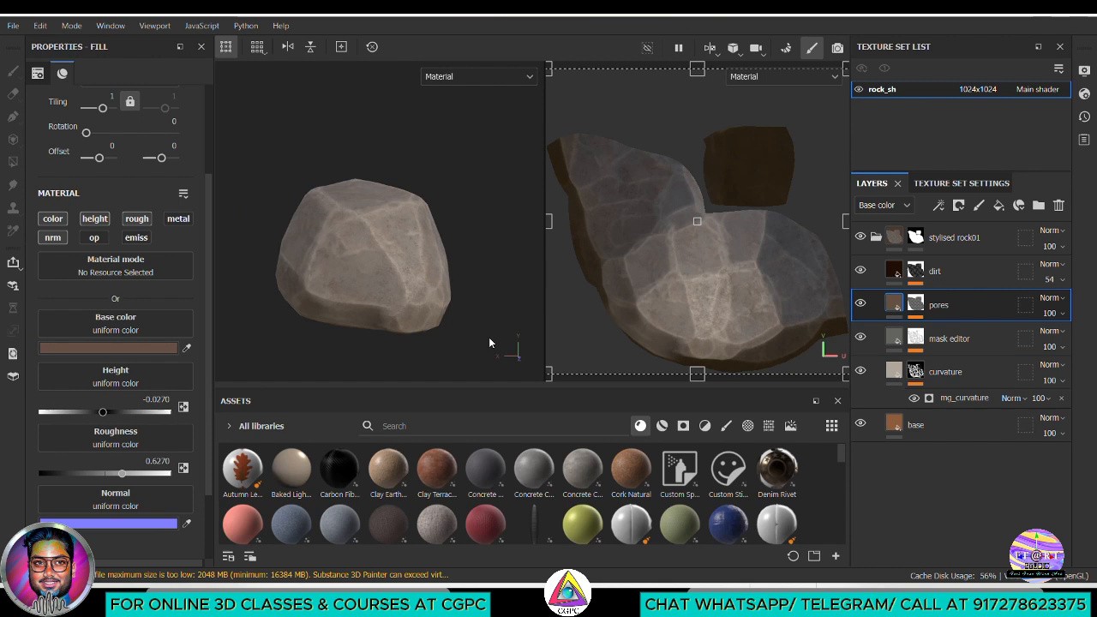
Add a fill layer above the dirt layer with the normal and metallic channels disabled and roughness set to 0.5027
click(959, 270)
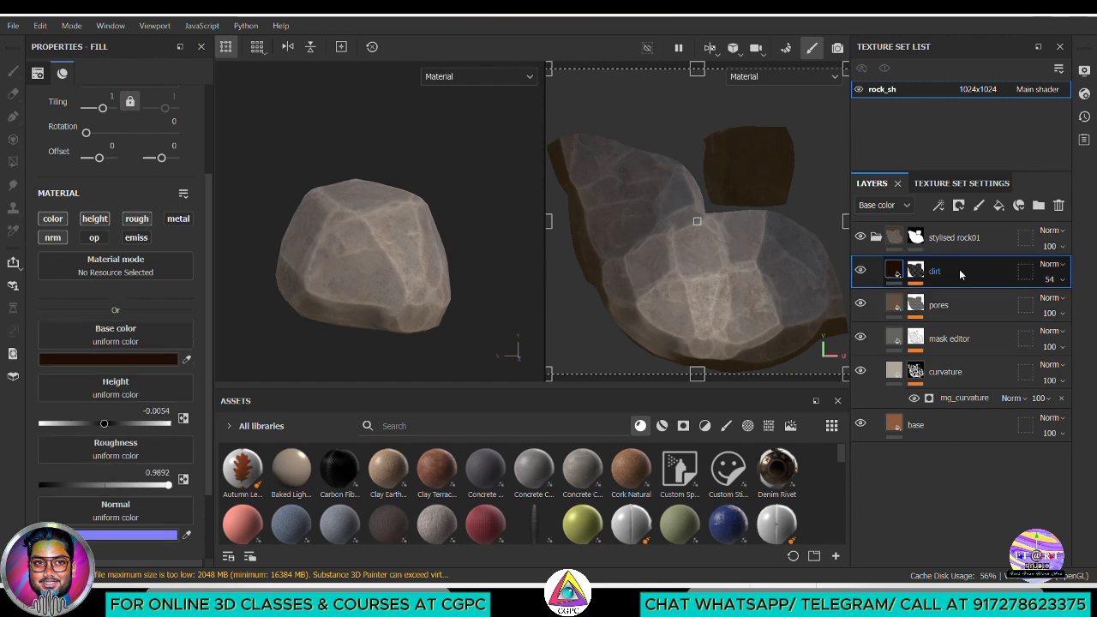
click(1003, 210)
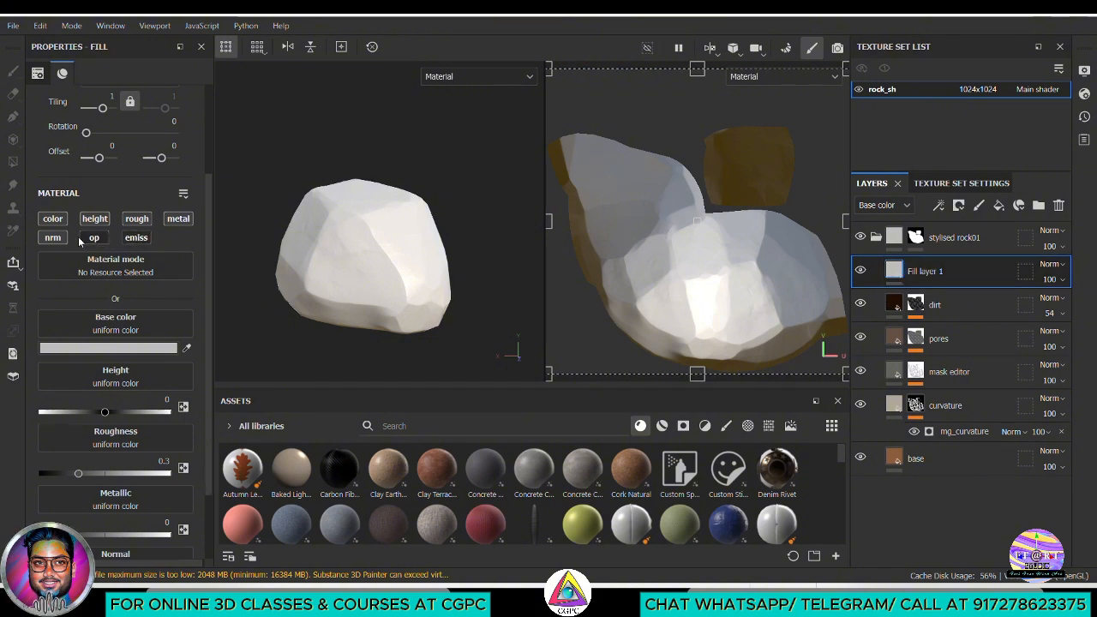
click(52, 237)
click(171, 222)
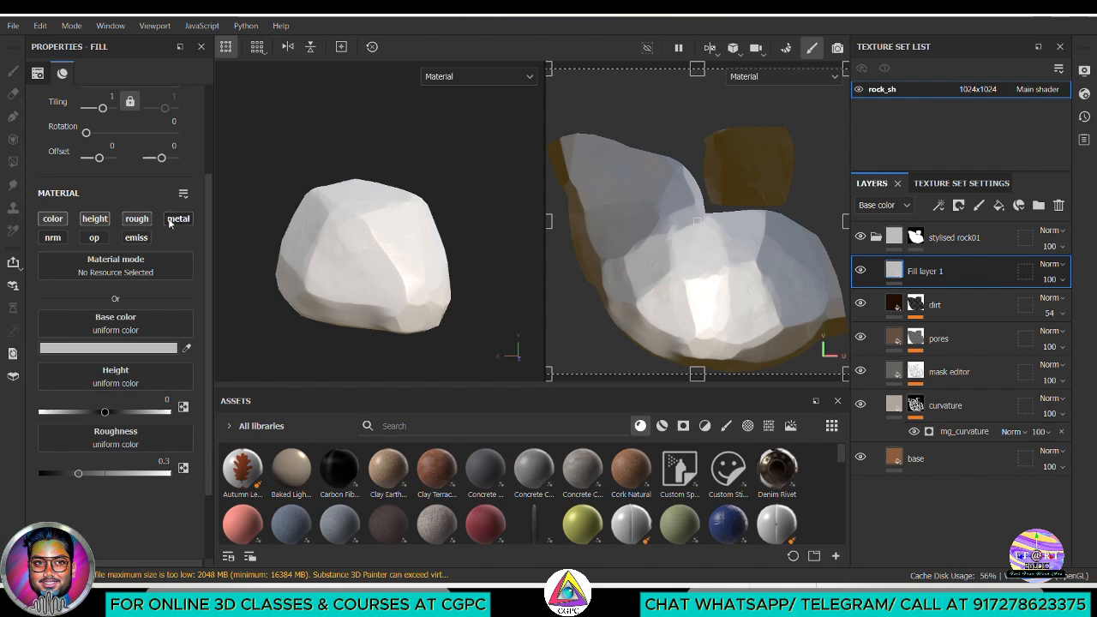
drag(87, 473, 105, 472)
Set the new fill layer's base color to the dark green 2B5222
click(120, 348)
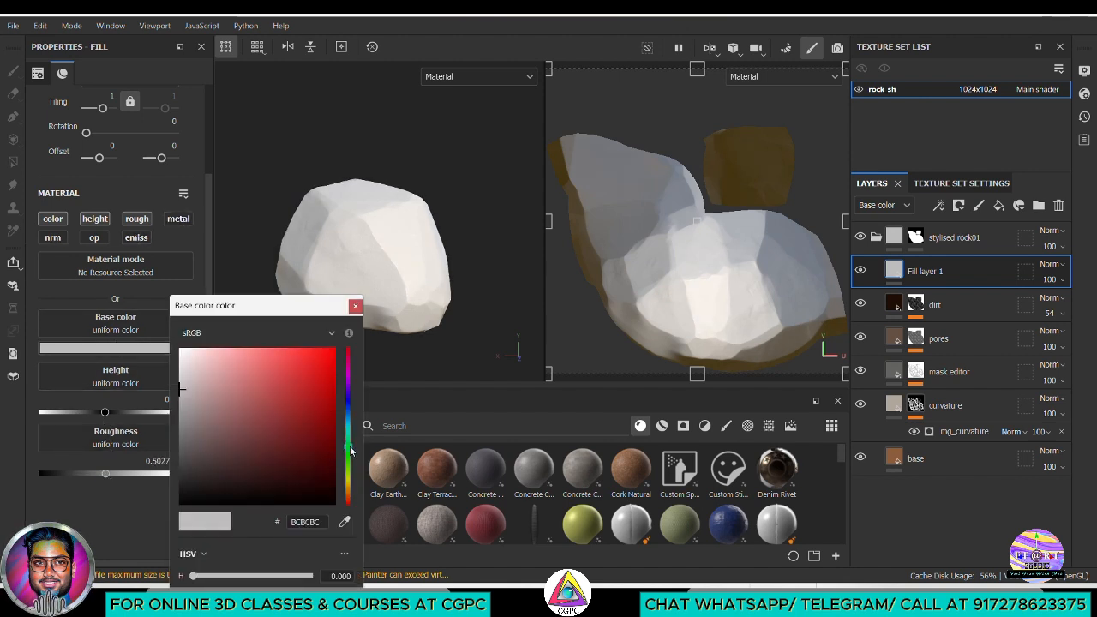
click(348, 446)
mouse_move(291, 395)
mouse_down()
mouse_move(294, 417)
mouse_move(270, 454)
mouse_up()
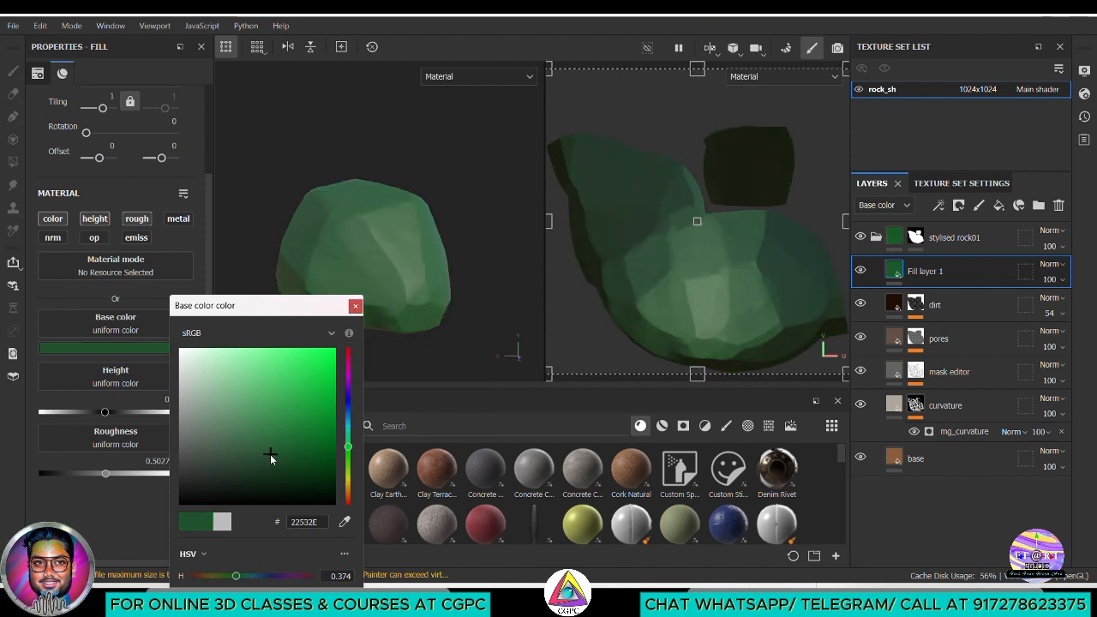
click(348, 462)
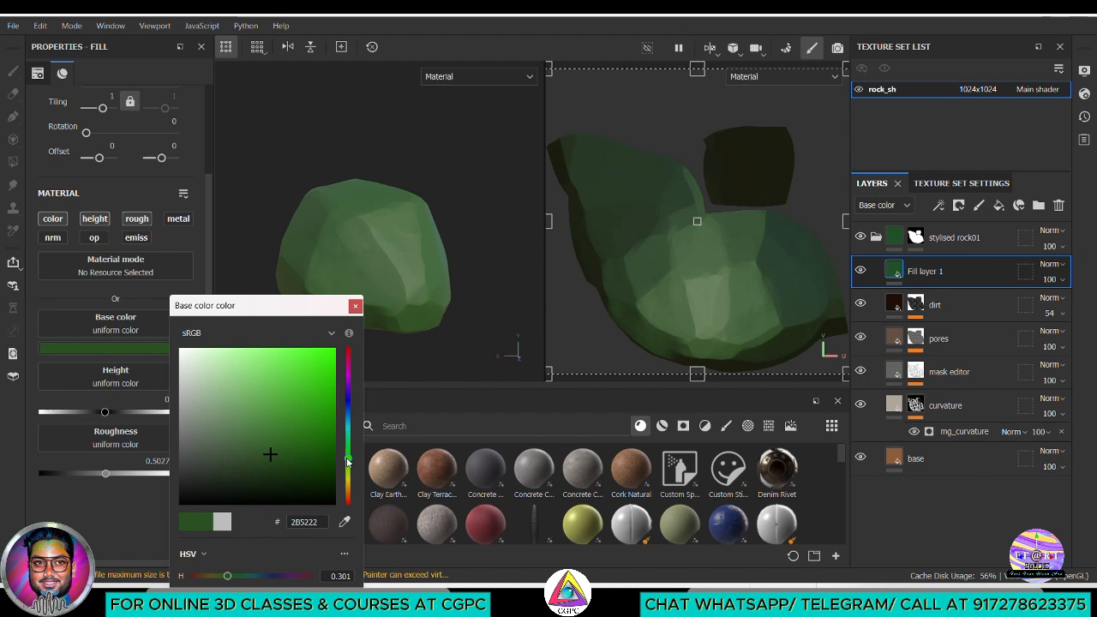
click(355, 306)
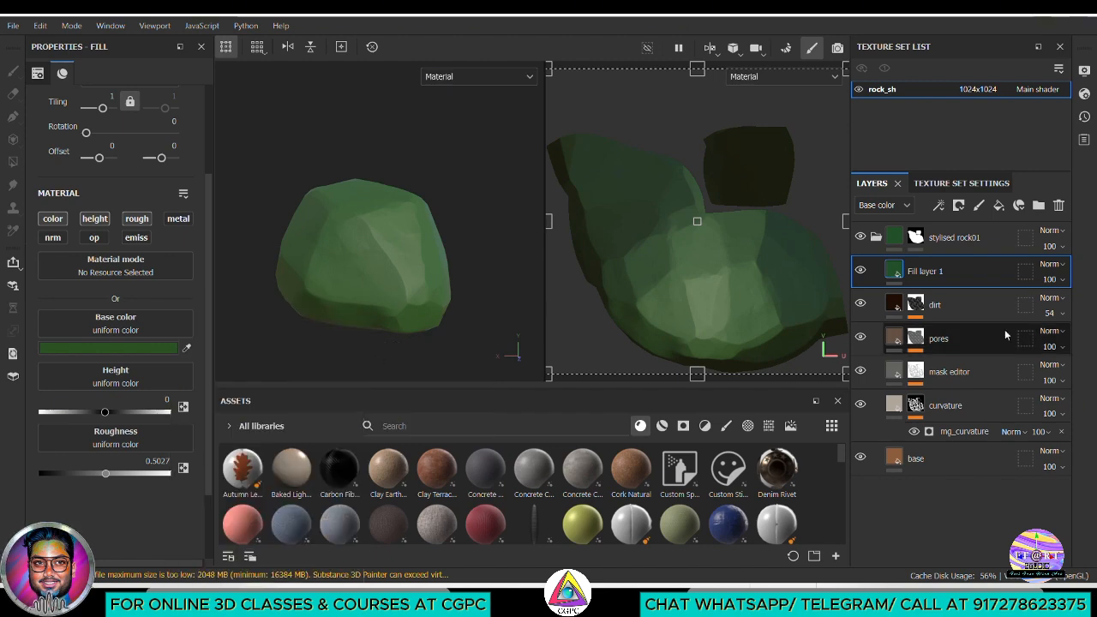
Add a black mask to the green fill layer and apply a Dirt generator to it
right_click(986, 273)
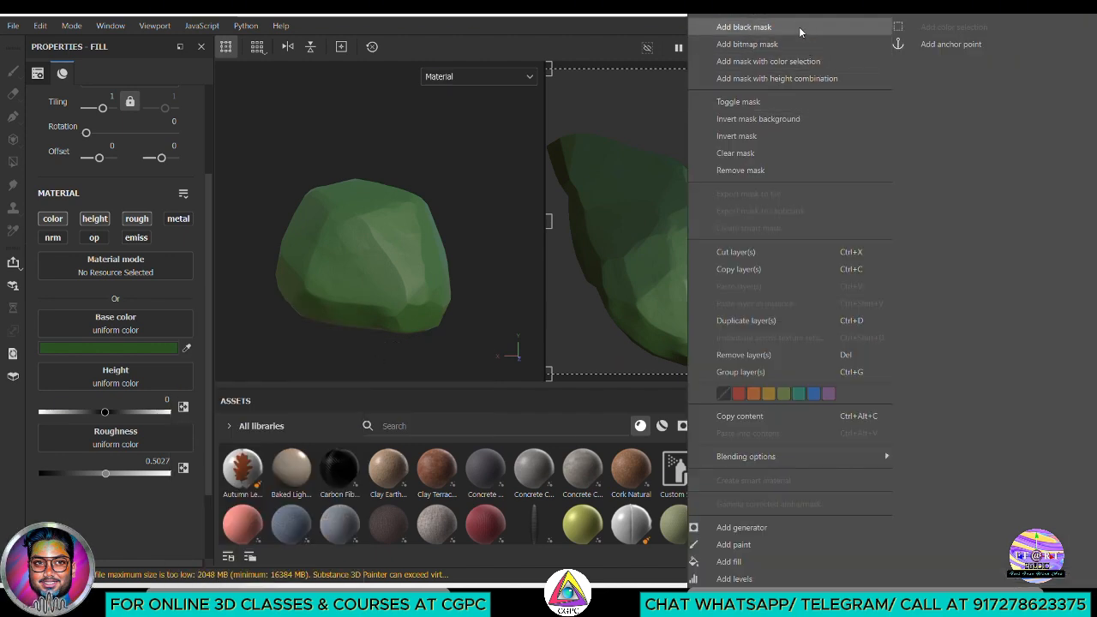
click(744, 27)
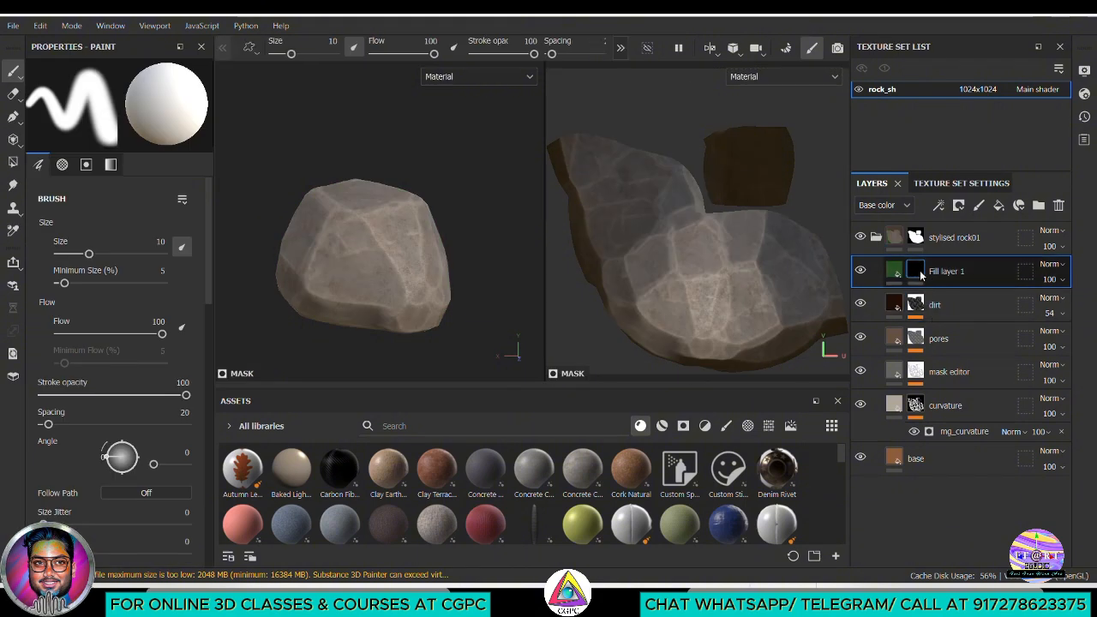
mouse_move(921, 275)
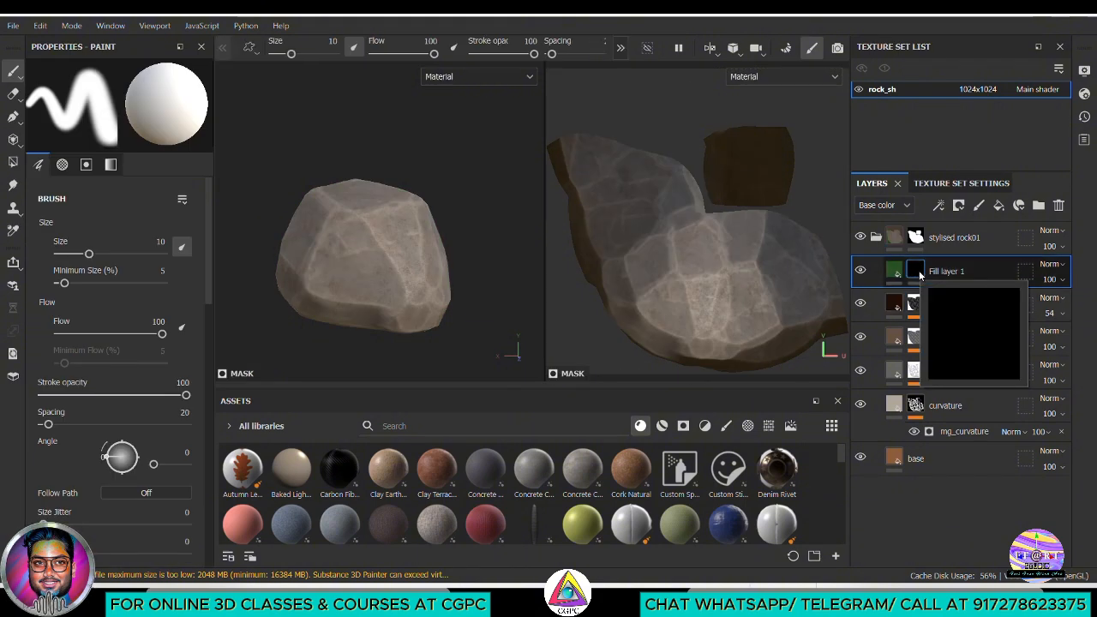
click(939, 205)
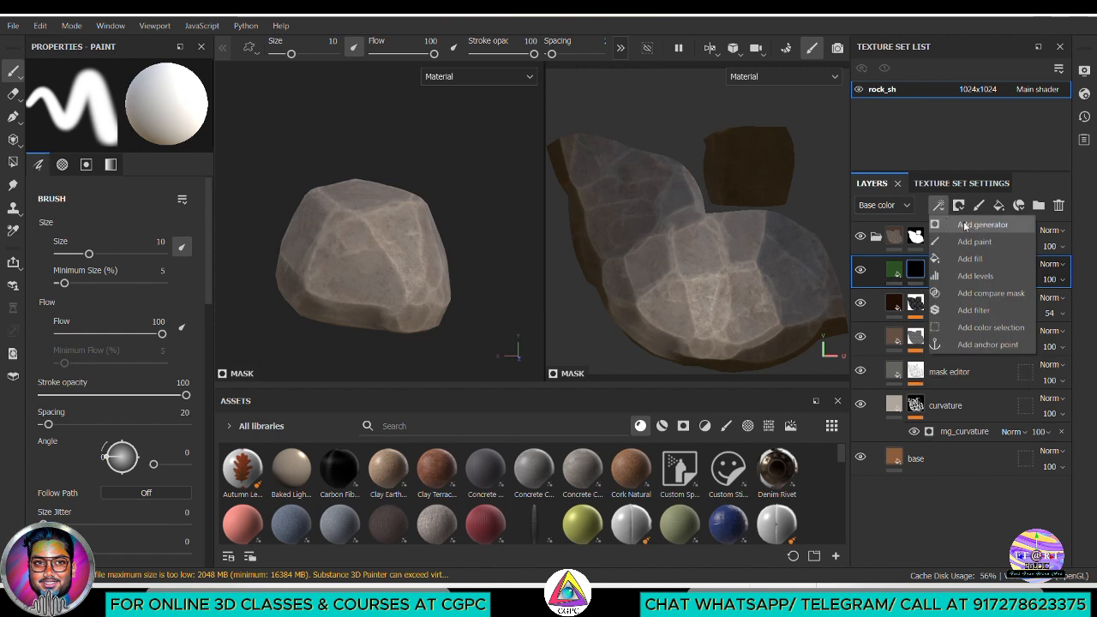
click(972, 225)
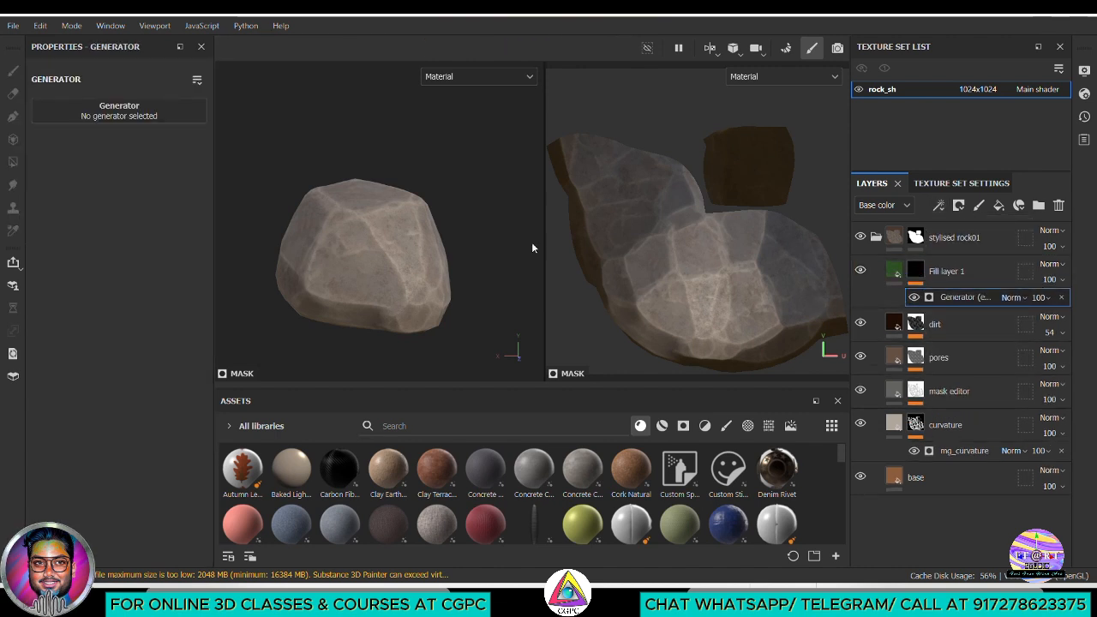
click(94, 116)
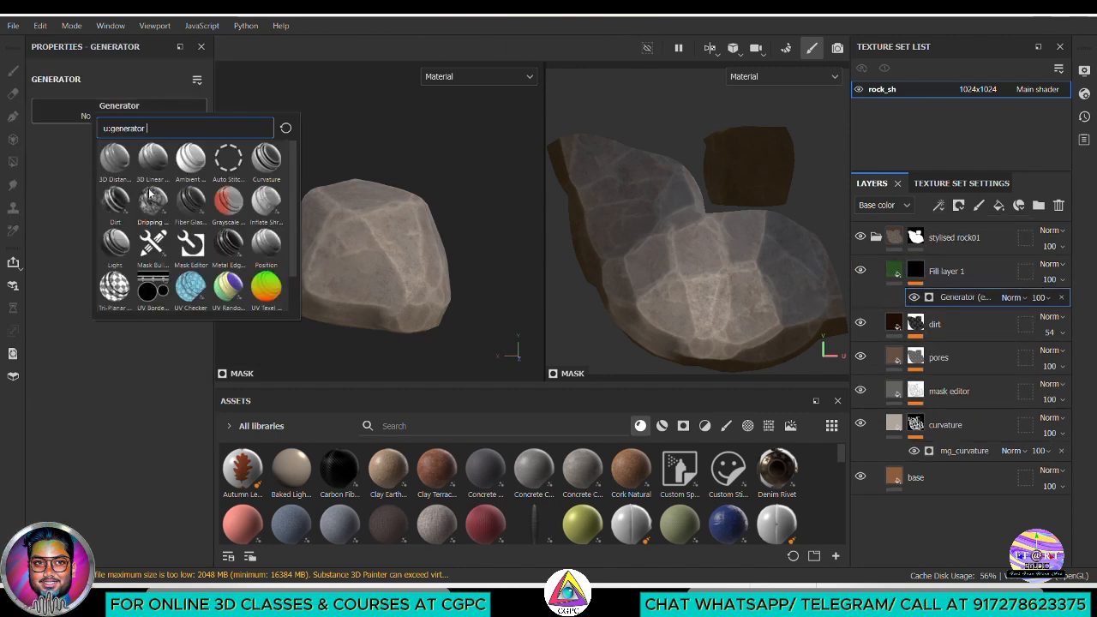
click(115, 200)
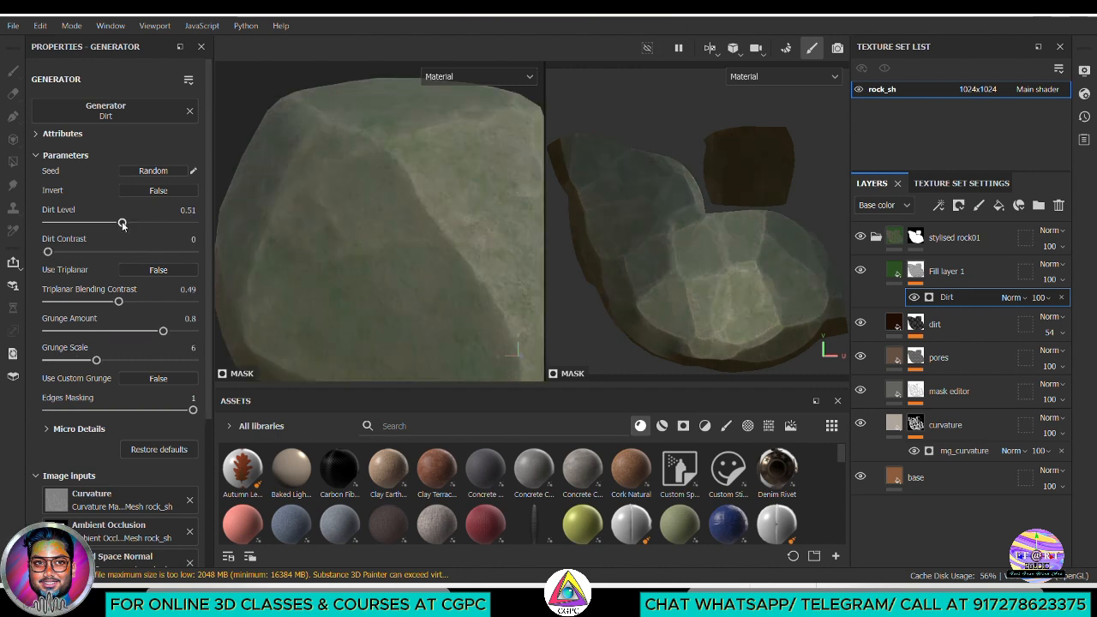
Set the Grunge Amount of the green layer's Dirt generator to 0.79, checking the result around the rock
drag(148, 334, 150, 333)
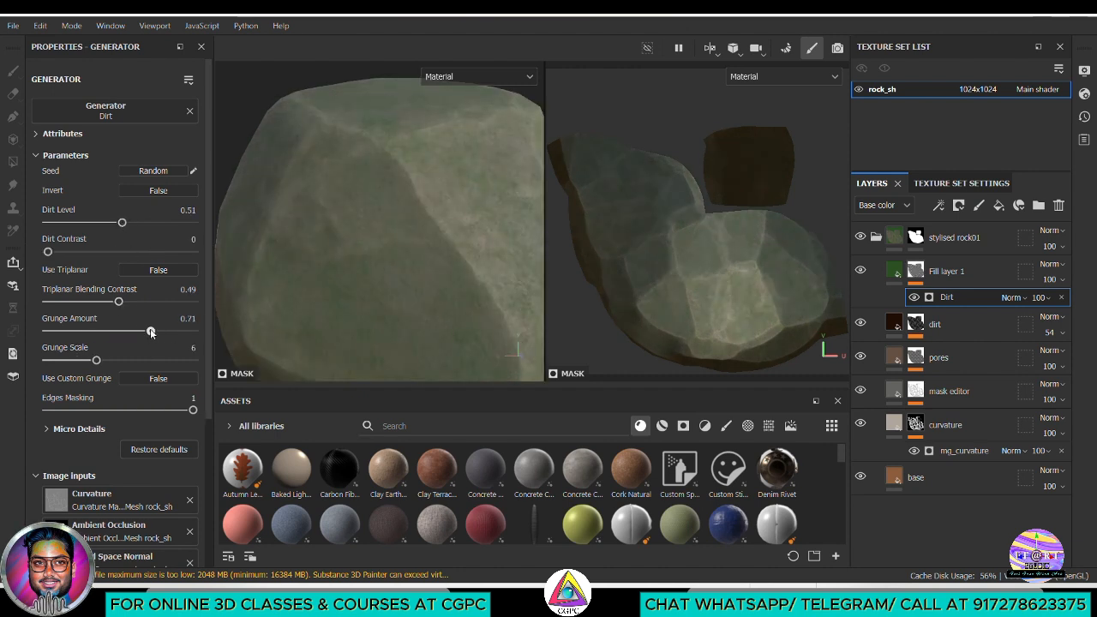
alt+drag(336, 273, 385, 256)
scroll(318, 206, down, 6)
alt+middle_drag(318, 193, 318, 244)
alt+drag(318, 243, 384, 306)
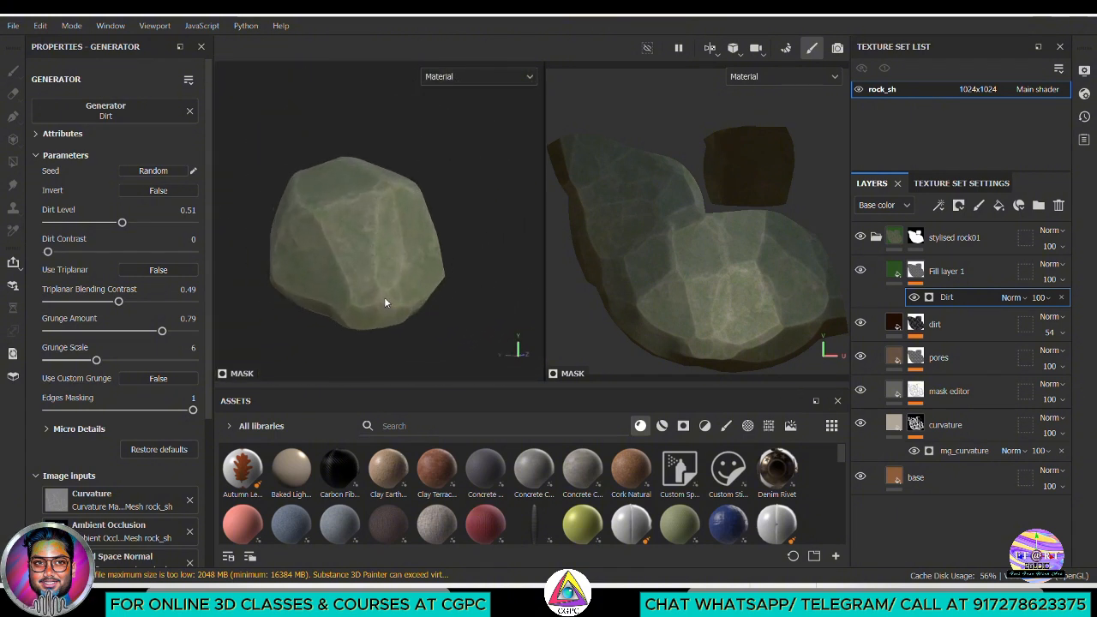
Rename the green fill layer to moss 01 and examine its coverage on the rock up close
double_click(947, 270)
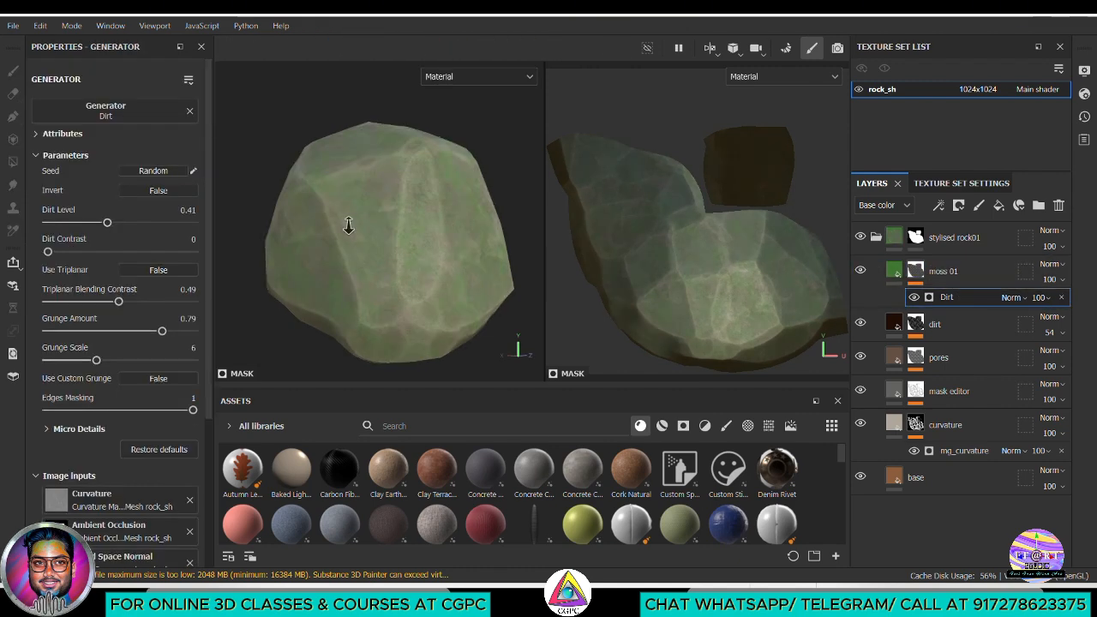
alt+right_drag(349, 225, 338, 288)
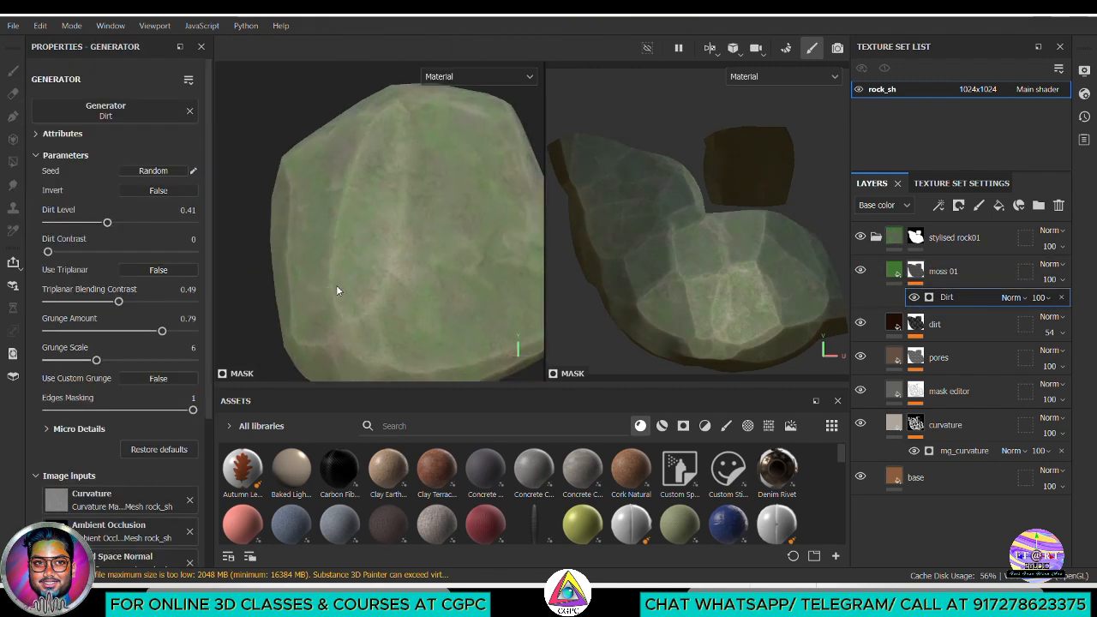
alt+drag(338, 289, 365, 297)
alt+right_drag(365, 296, 457, 316)
alt+middle_drag(458, 316, 432, 240)
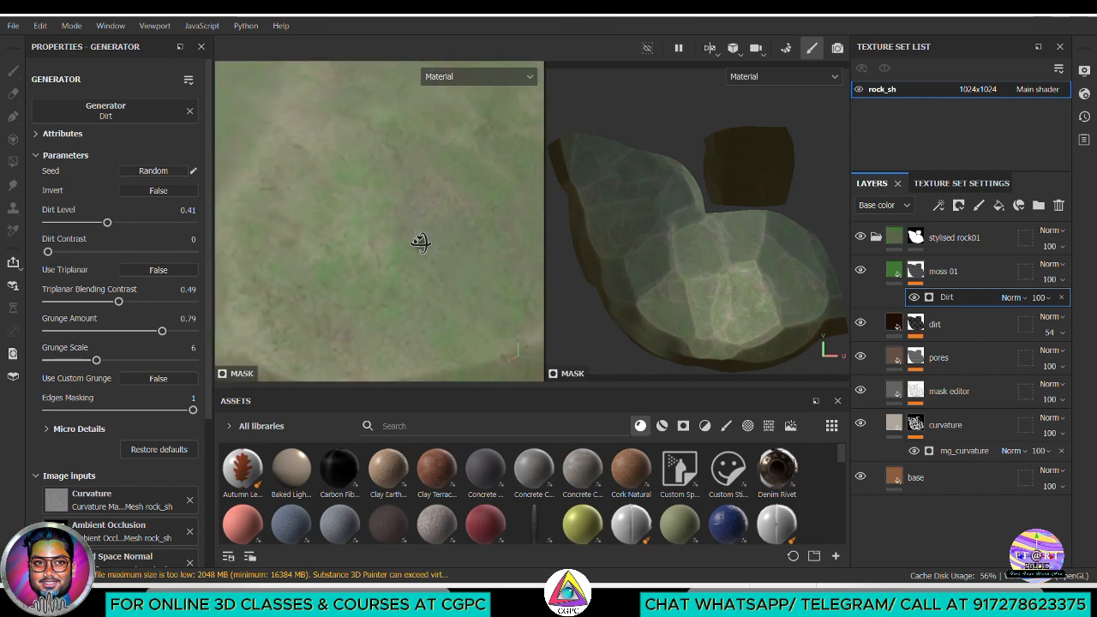
Set the moss 01 fill layer's height to about 0.1568, checking the relief on the rock
click(895, 274)
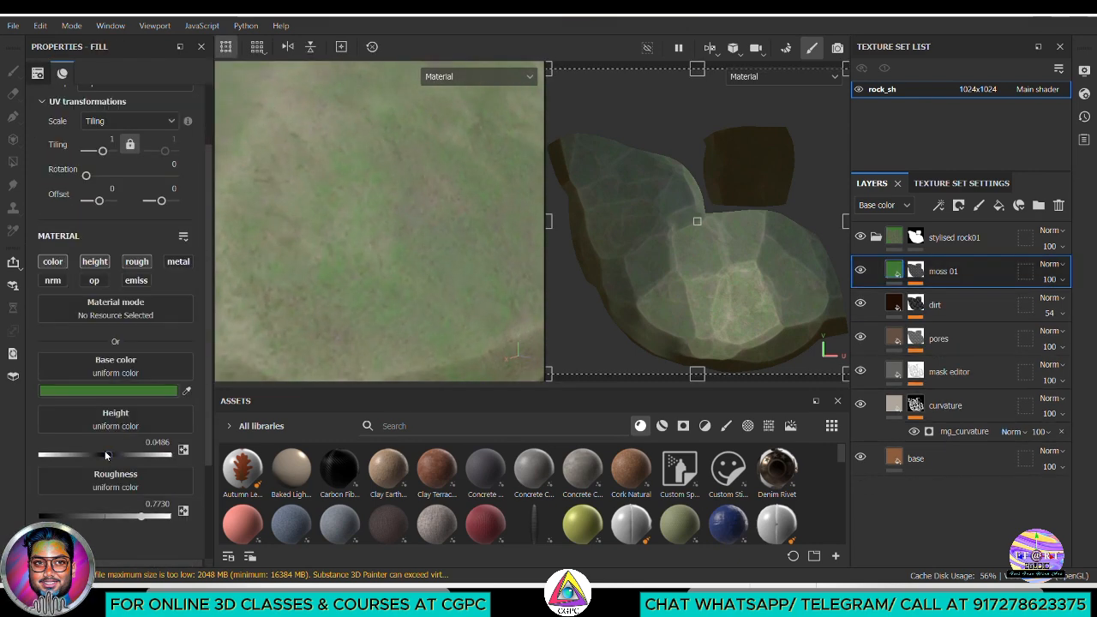
drag(105, 455, 115, 455)
alt+right_drag(350, 287, 288, 246)
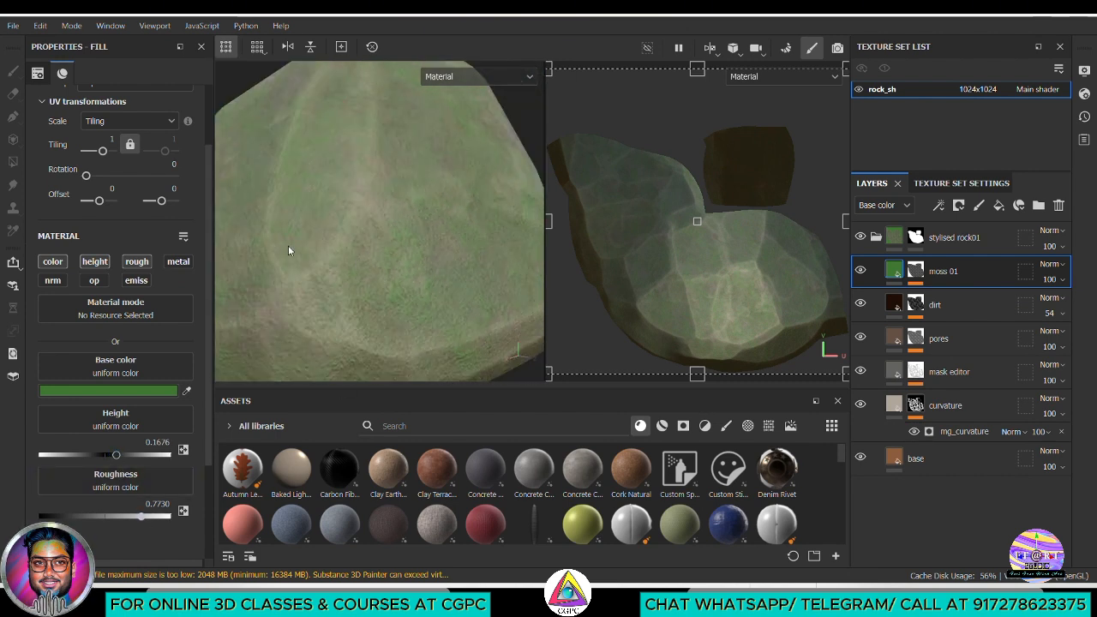
scroll(420, 258, down, 3)
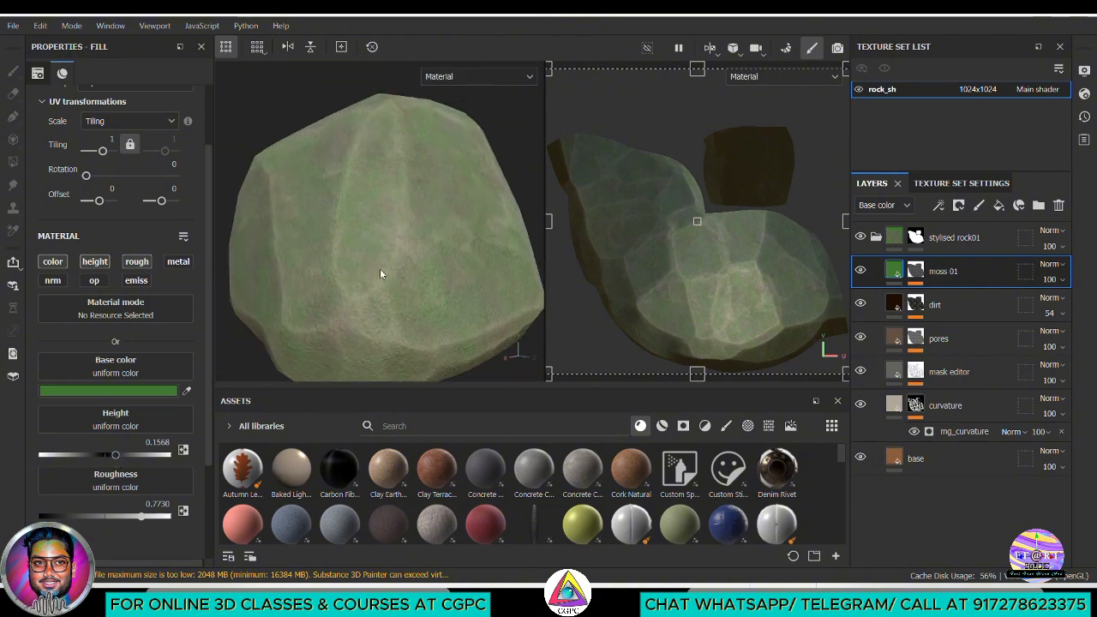
Toggle the visibility of the dirt and pores layers to compare their effect on the rock
click(860, 305)
click(859, 305)
click(860, 305)
click(859, 305)
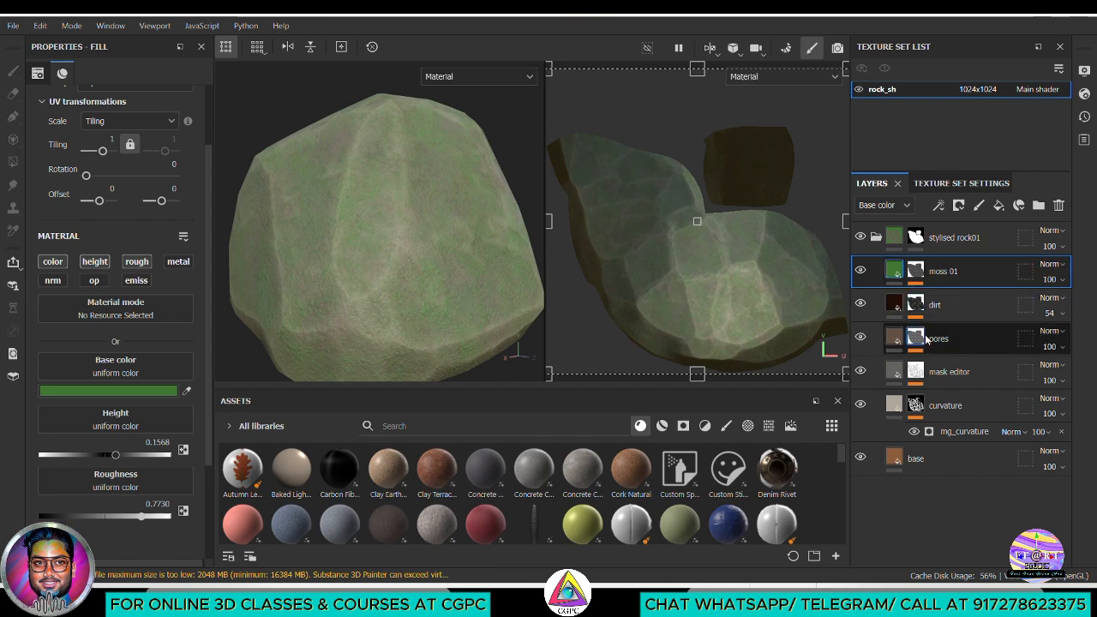
click(860, 338)
click(860, 338)
click(860, 338)
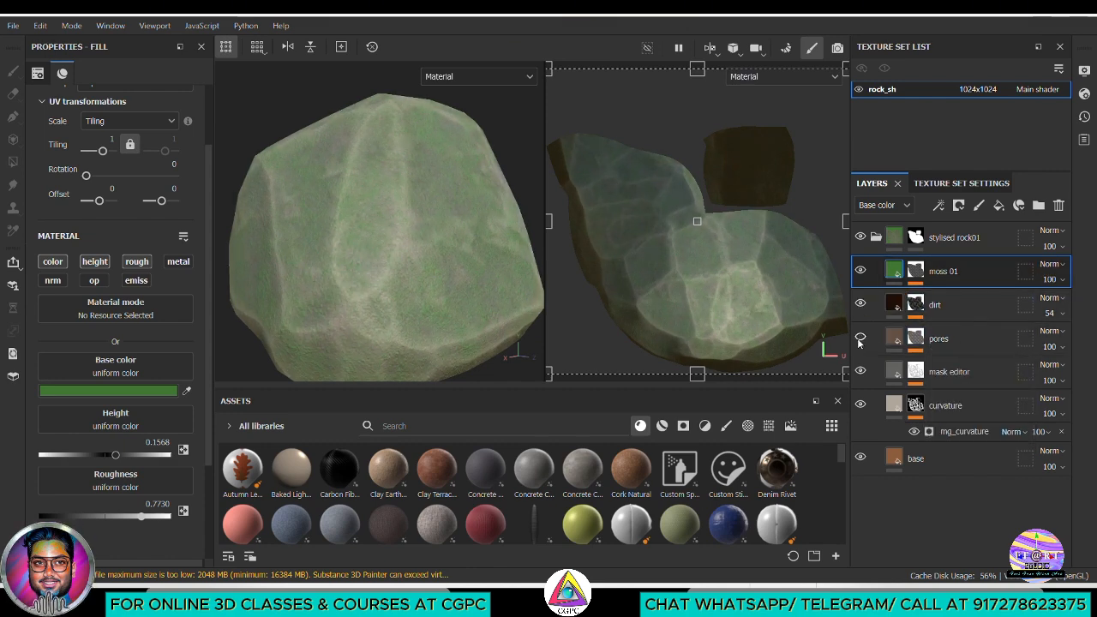
click(859, 339)
Lower the moss 01 layer's opacity to 73
drag(1049, 280, 1070, 373)
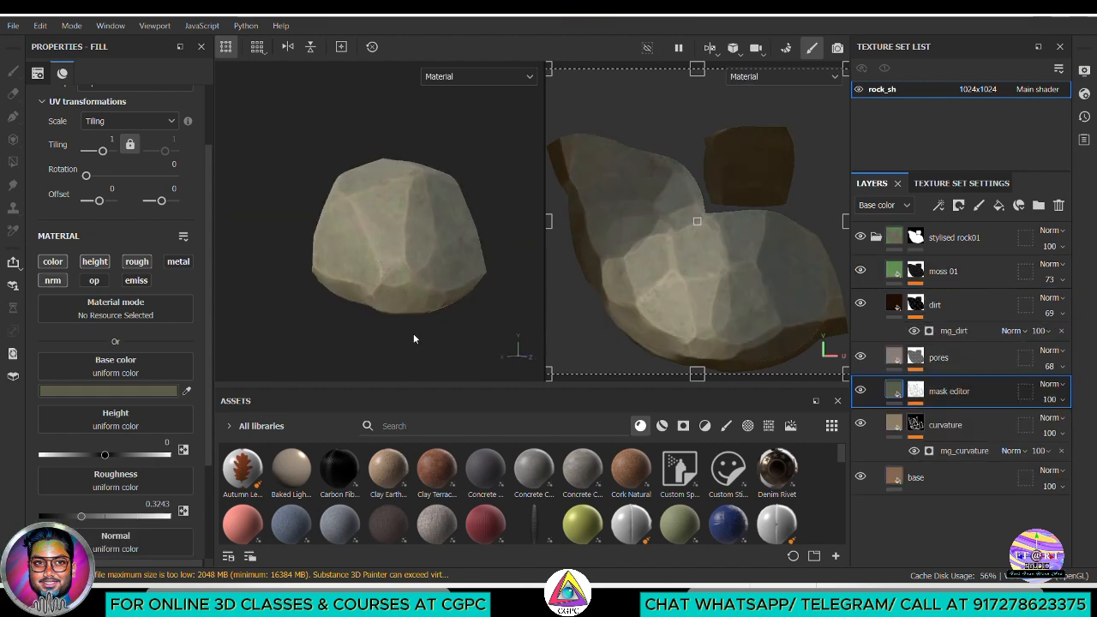
scroll(416, 338, down, 3)
alt+drag(371, 264, 331, 285)
mouse_move(331, 286)
shift+right_down()
mouse_move(346, 289)
mouse_move(336, 287)
shift+right_up()
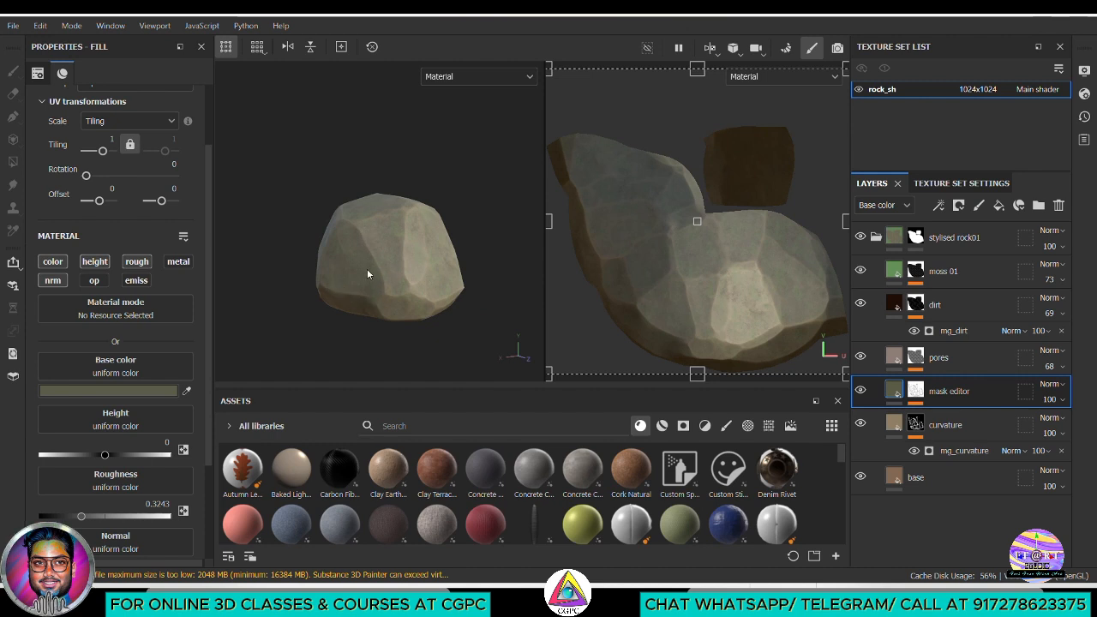
Examine the textured rock from several sides, collapsing the stylised rock01 folder in between
alt+drag(368, 275, 403, 347)
mouse_move(370, 292)
shift+right_down()
mouse_move(392, 279)
mouse_move(375, 303)
shift+right_up()
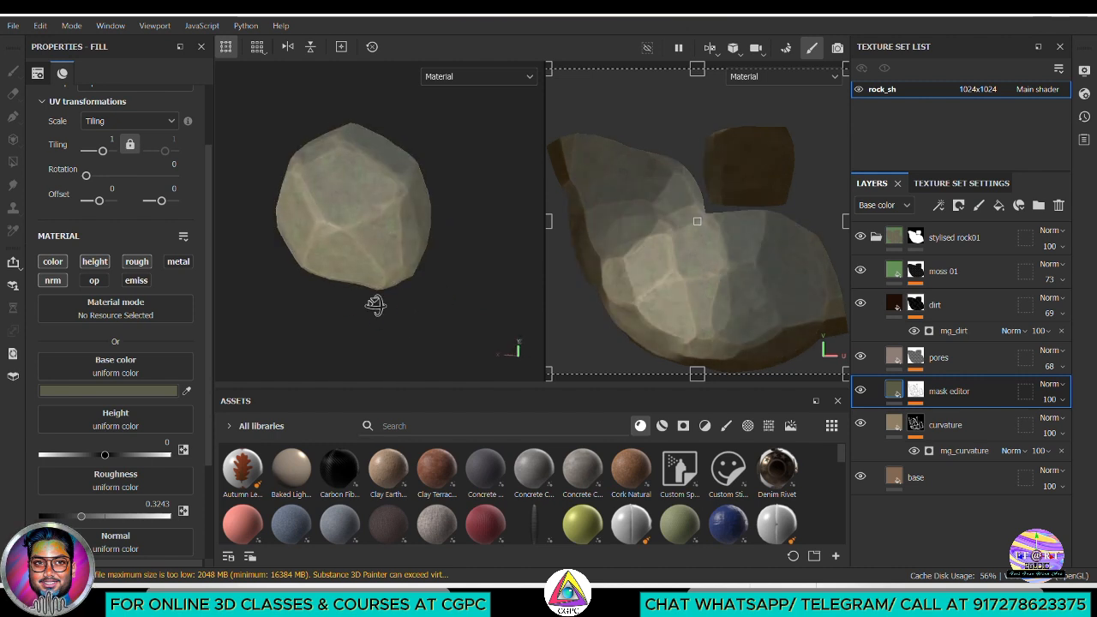
mouse_move(374, 303)
alt+mouse_down()
mouse_move(379, 245)
mouse_move(414, 289)
mouse_move(407, 307)
mouse_move(418, 260)
alt+mouse_up()
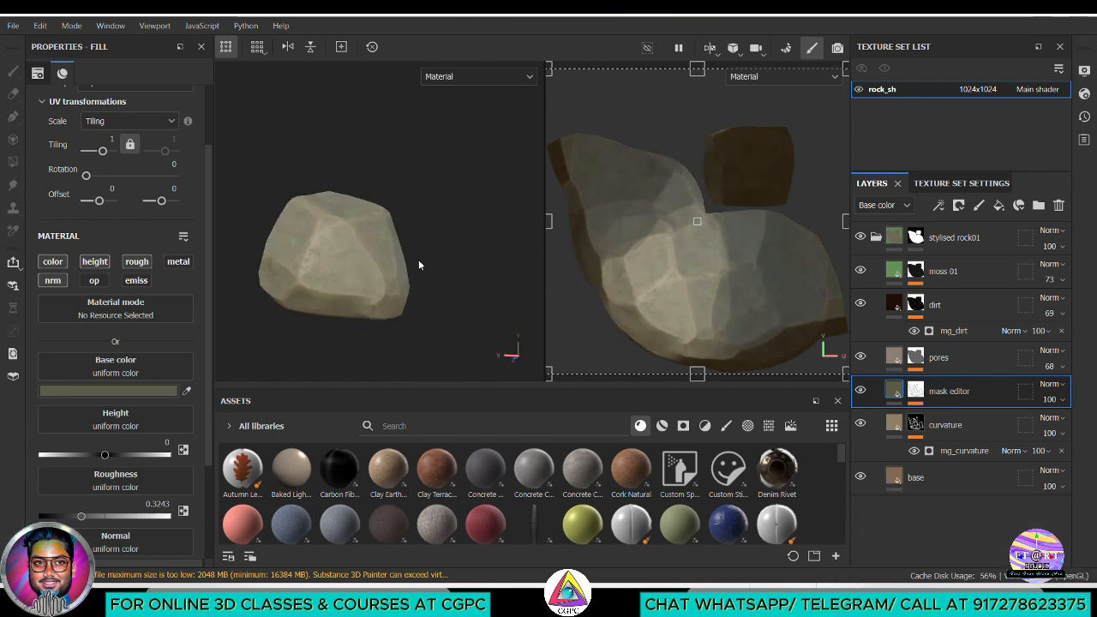
click(418, 261)
alt+drag(423, 304, 455, 294)
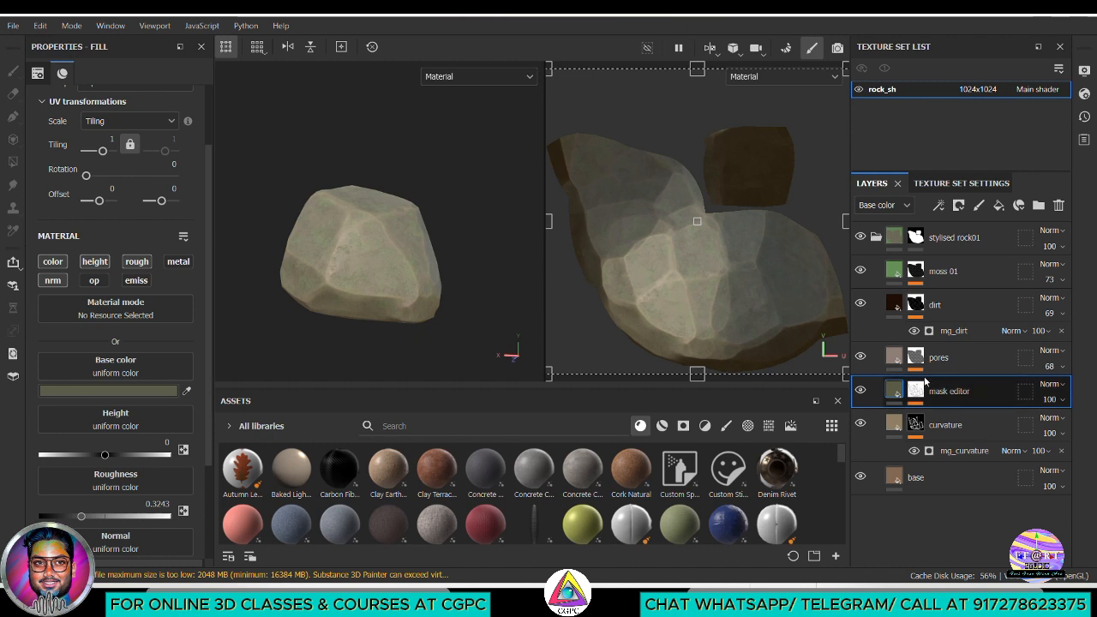
click(876, 237)
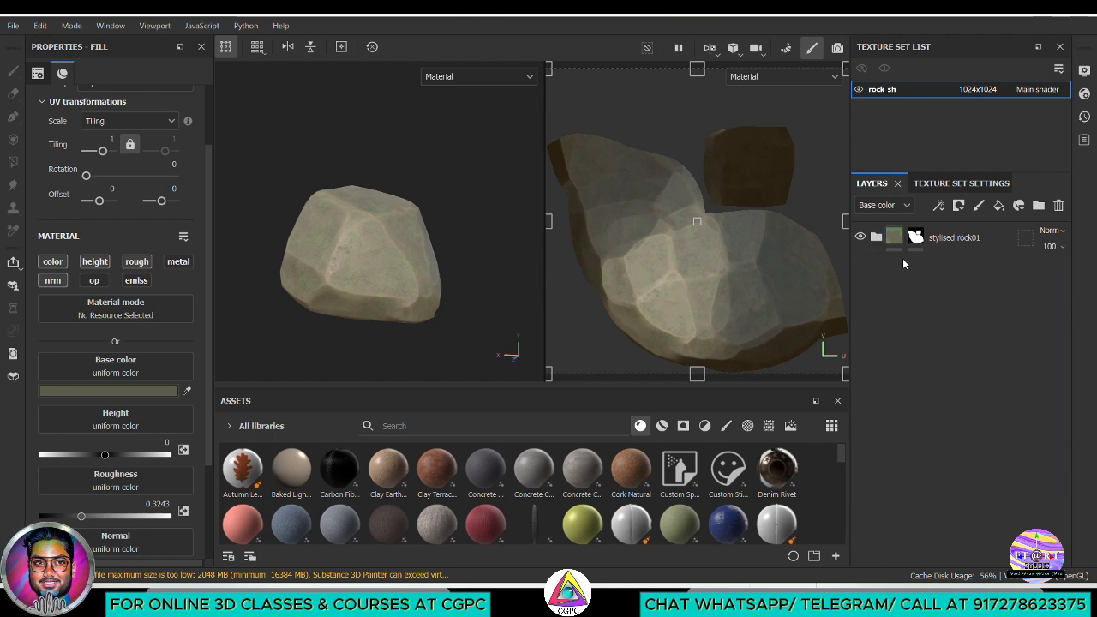
alt+drag(461, 289, 438, 292)
alt+middle_drag(438, 293, 471, 301)
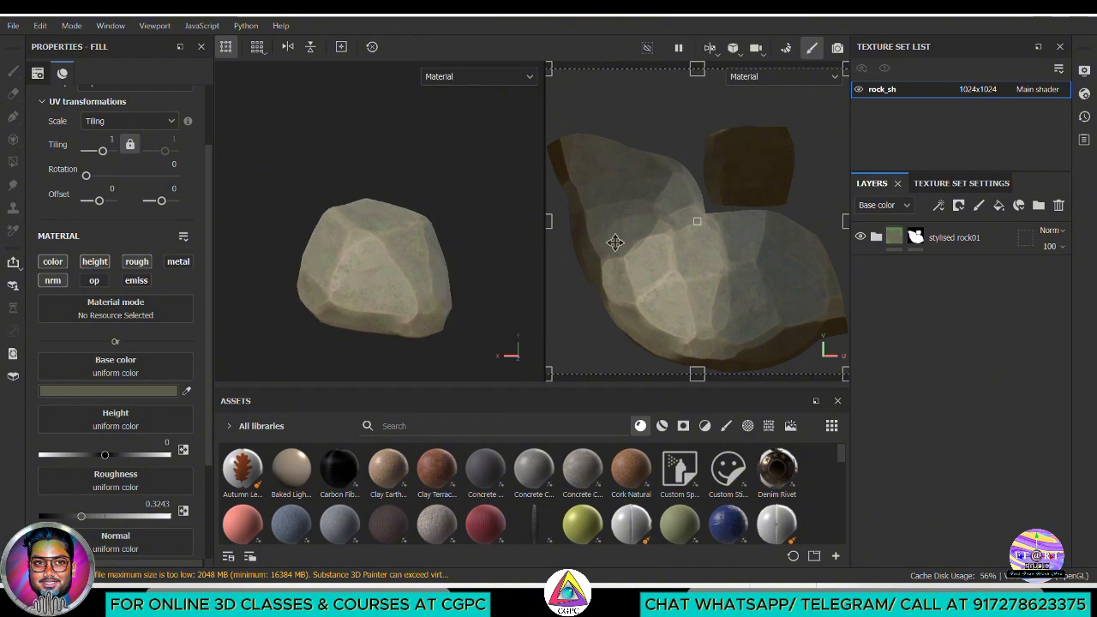
Switch to Iray rendering and enable the dome's clear color to replace the environment image with a plain background
click(838, 47)
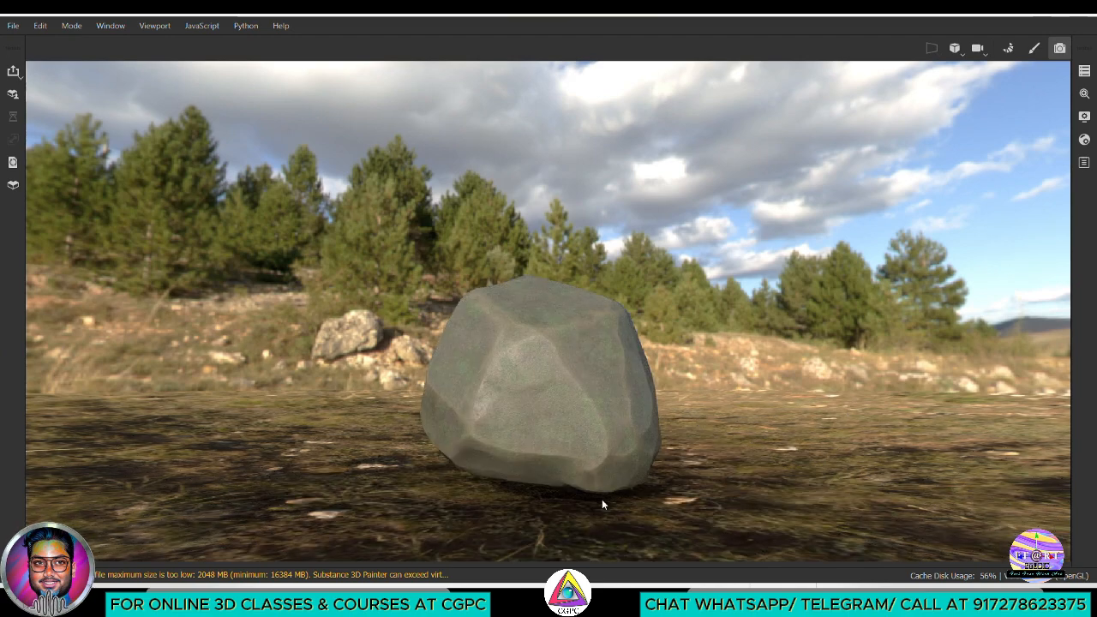
alt+drag(707, 471, 761, 456)
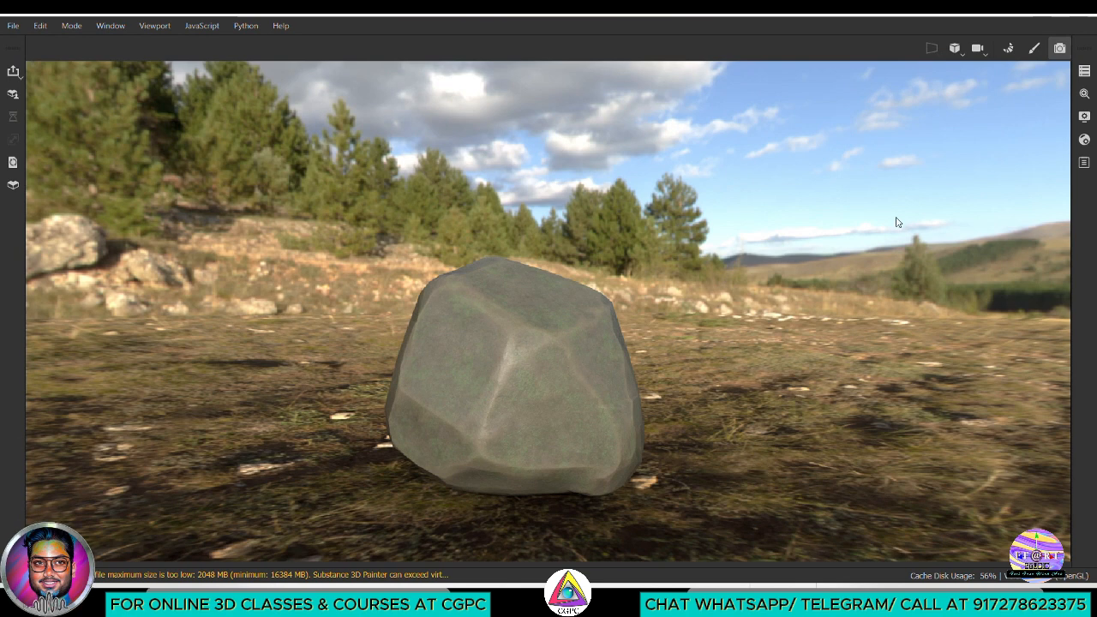
click(1085, 95)
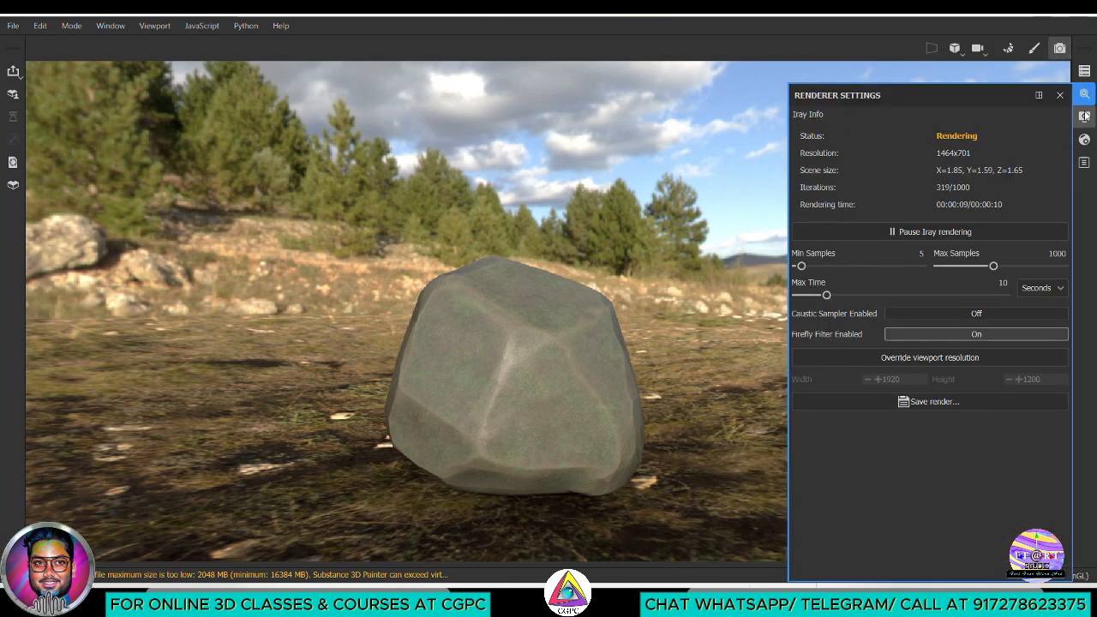
click(1085, 117)
scroll(994, 399, down, 3)
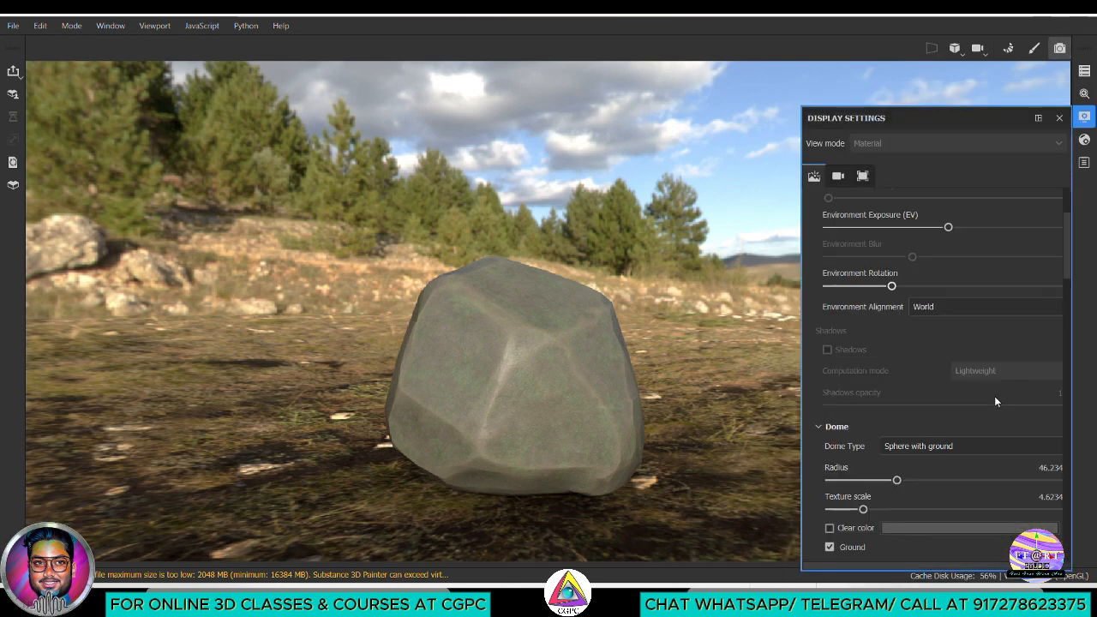
scroll(994, 400, down, 3)
click(829, 400)
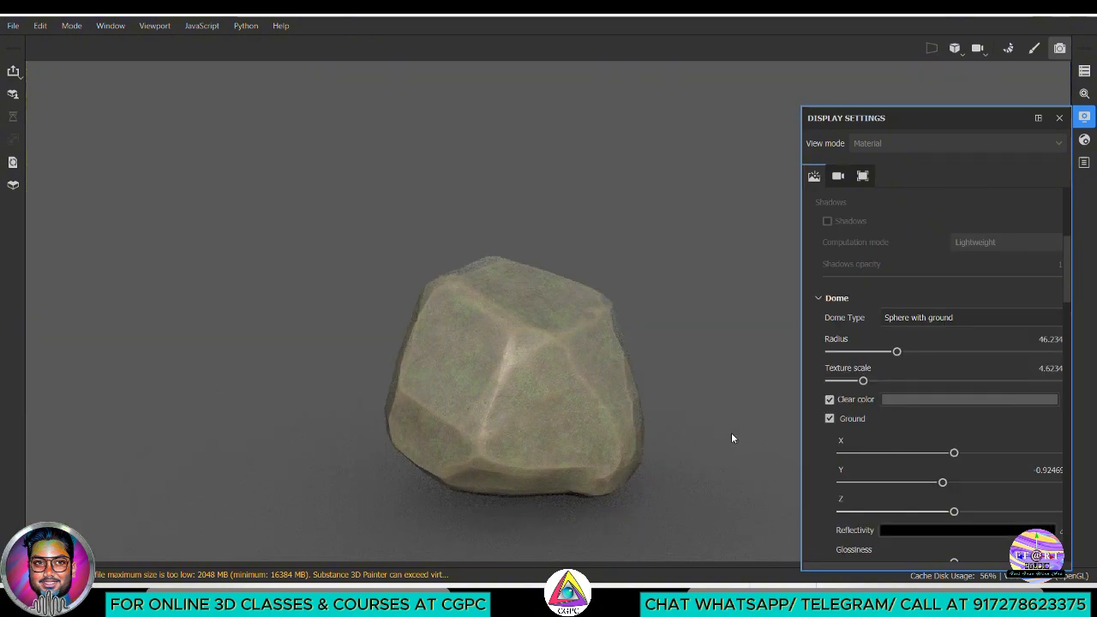
click(1059, 119)
Frame the rock, save the Iray render as the PNG rock_stylized_lowpoly_v01 iray rd01, and return to painting mode
alt+drag(747, 384, 730, 382)
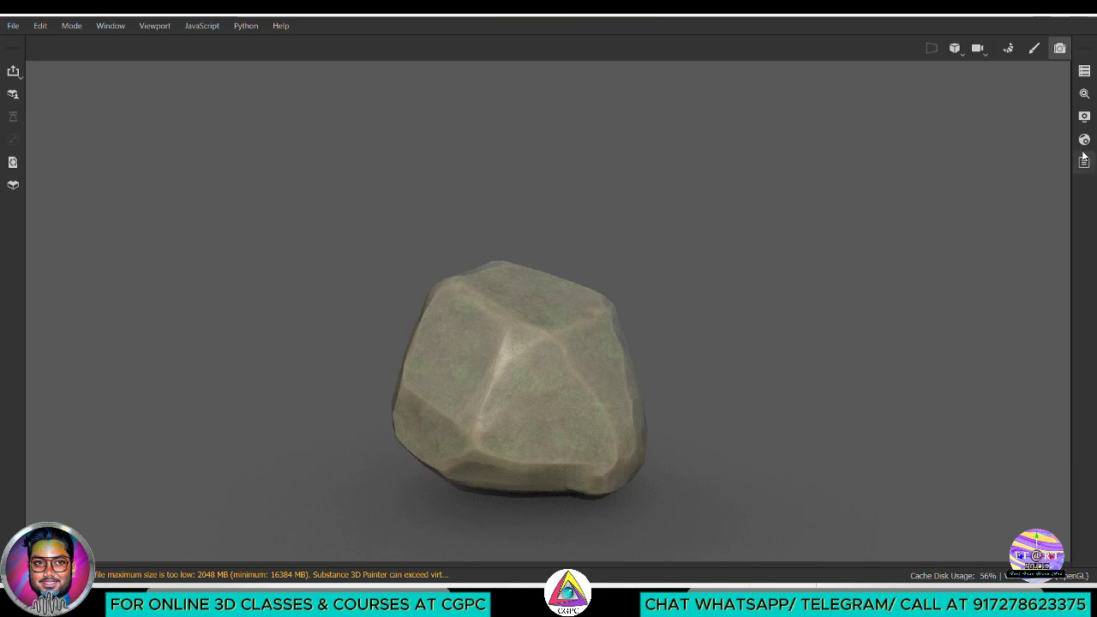
alt+drag(815, 348, 857, 421)
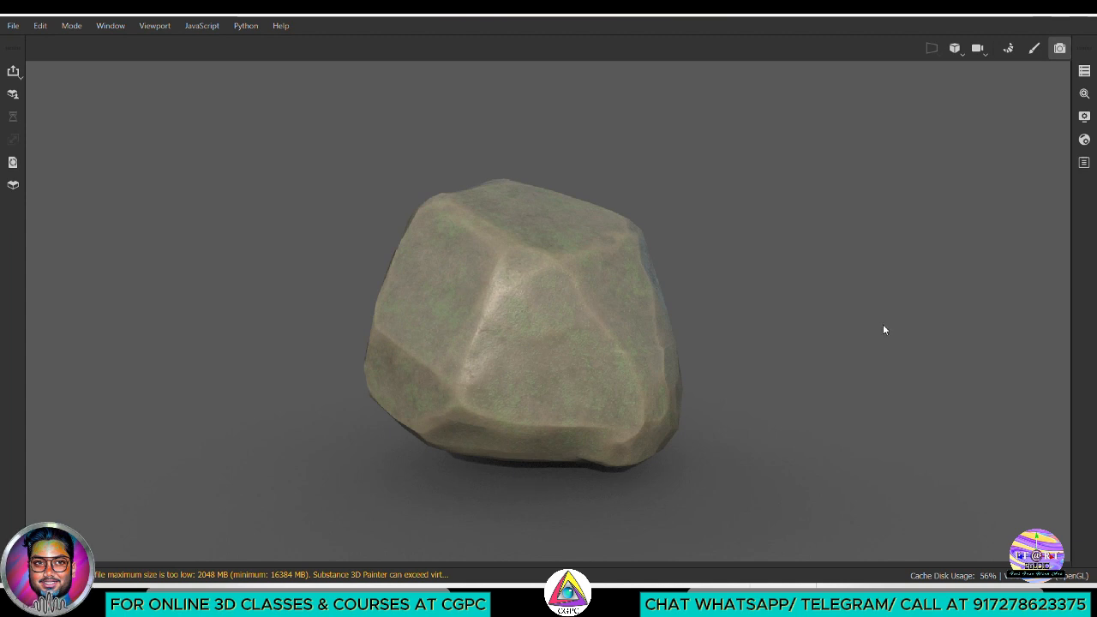
click(1084, 71)
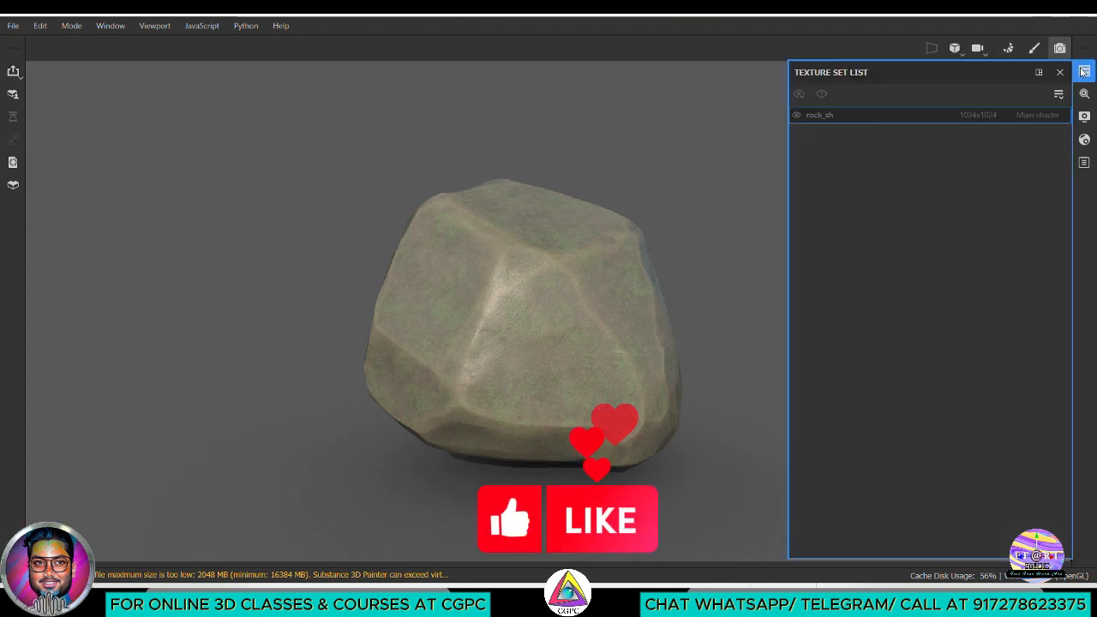
click(1084, 94)
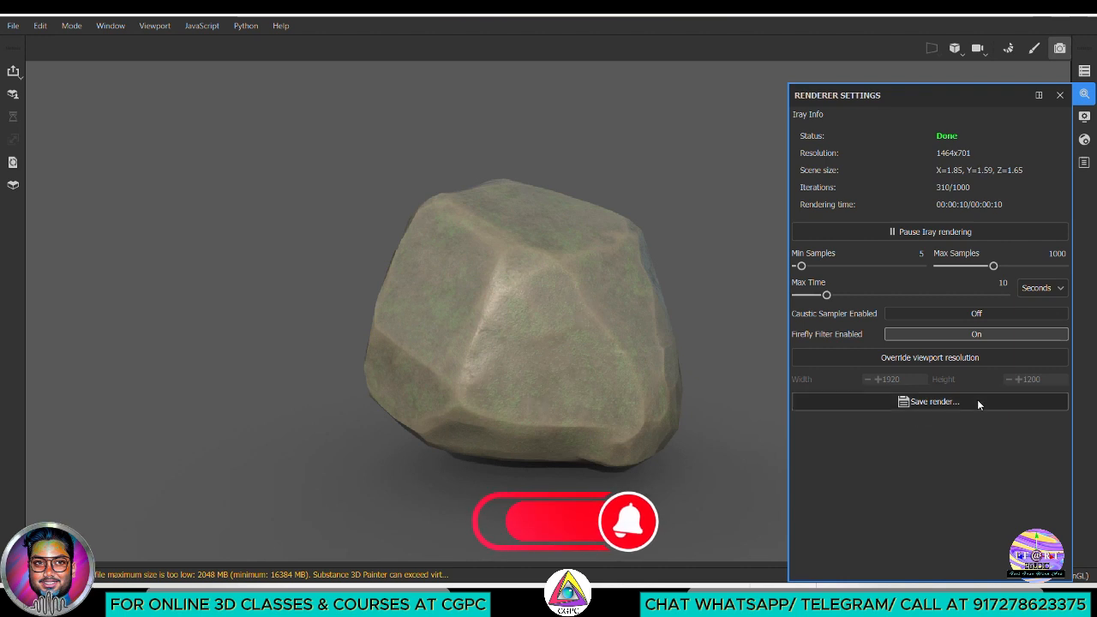
click(908, 401)
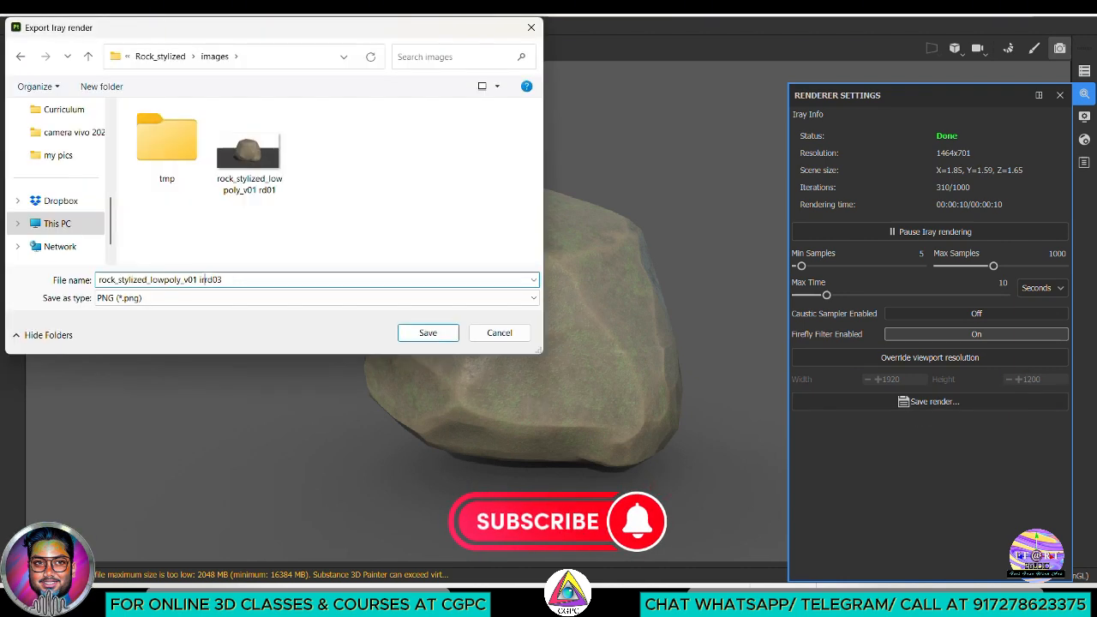
text(ray rd0)
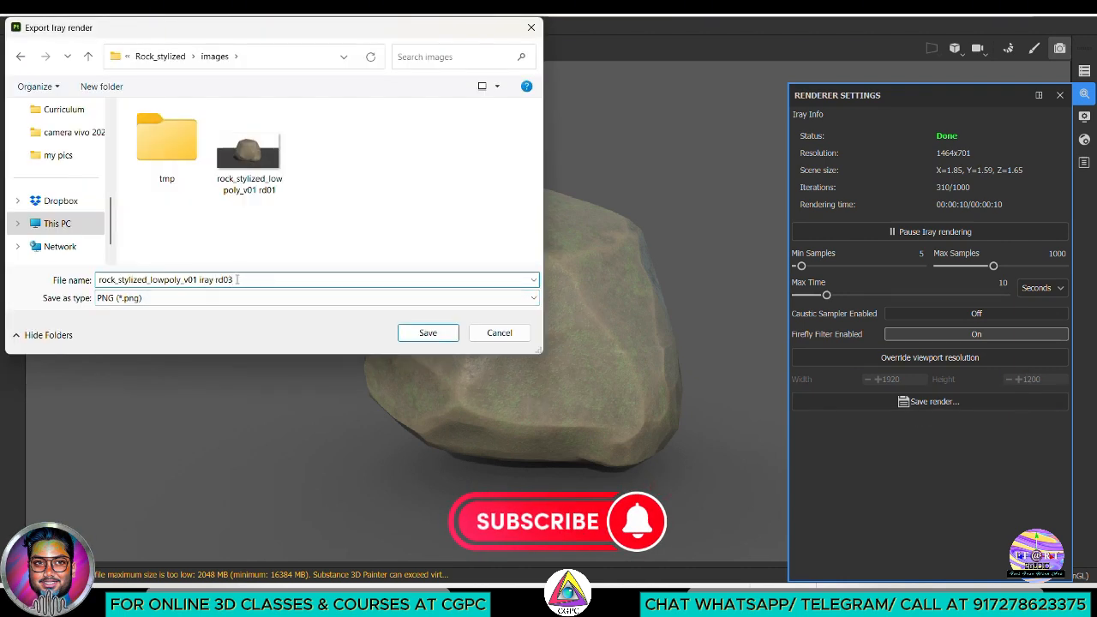
text(1)
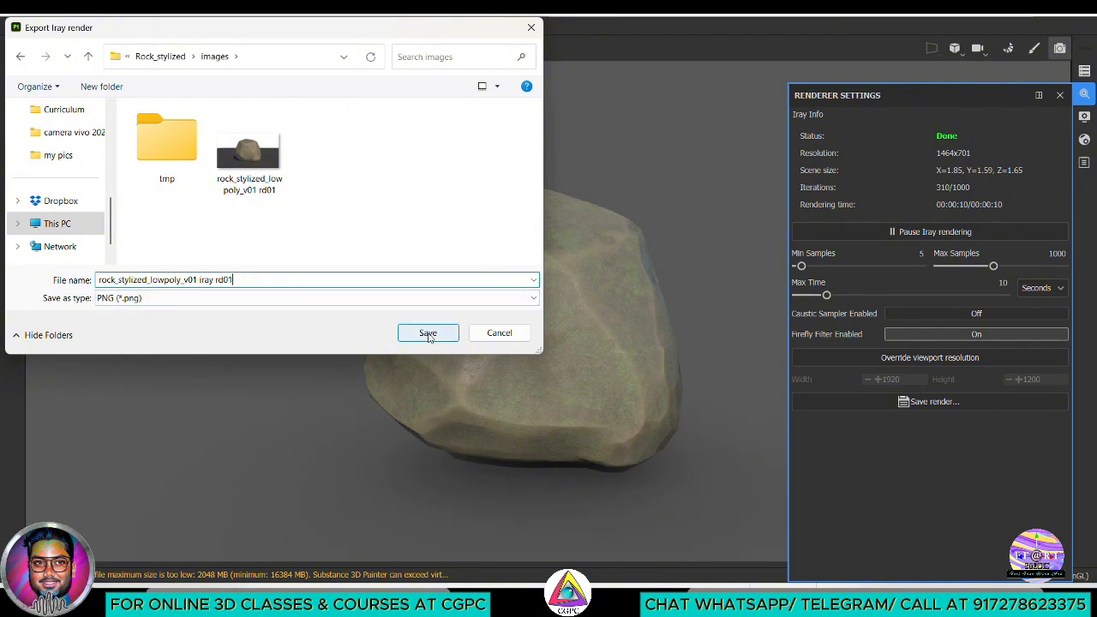
click(430, 332)
click(1060, 94)
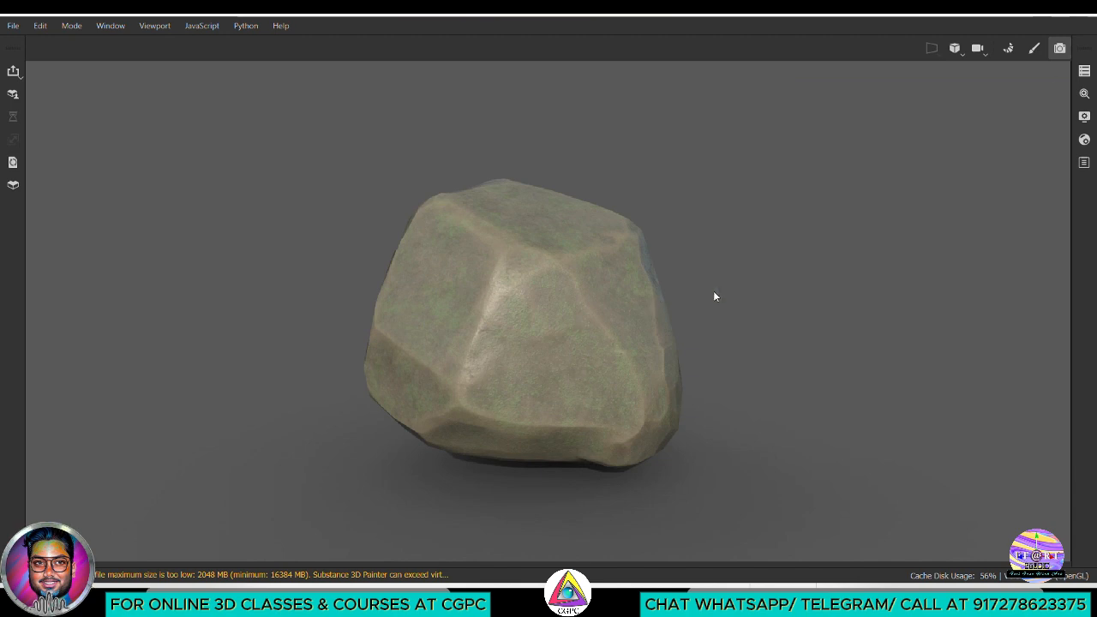
click(1059, 48)
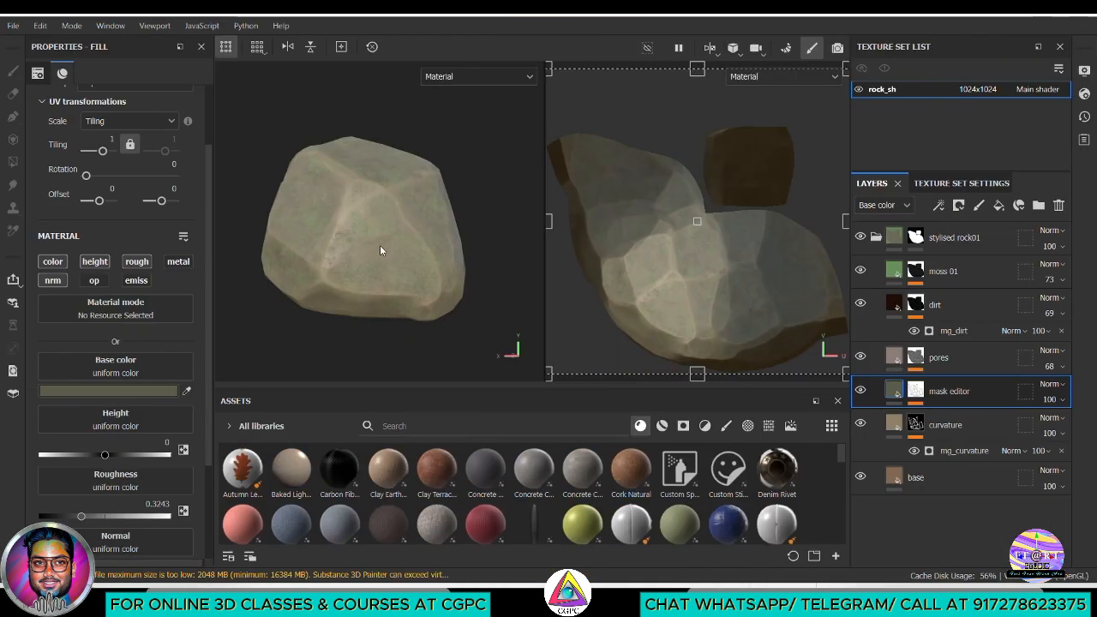
Open the texture export and select the Arnold (AiStandard) output template after viewing PBR Metallic Roughness
click(15, 26)
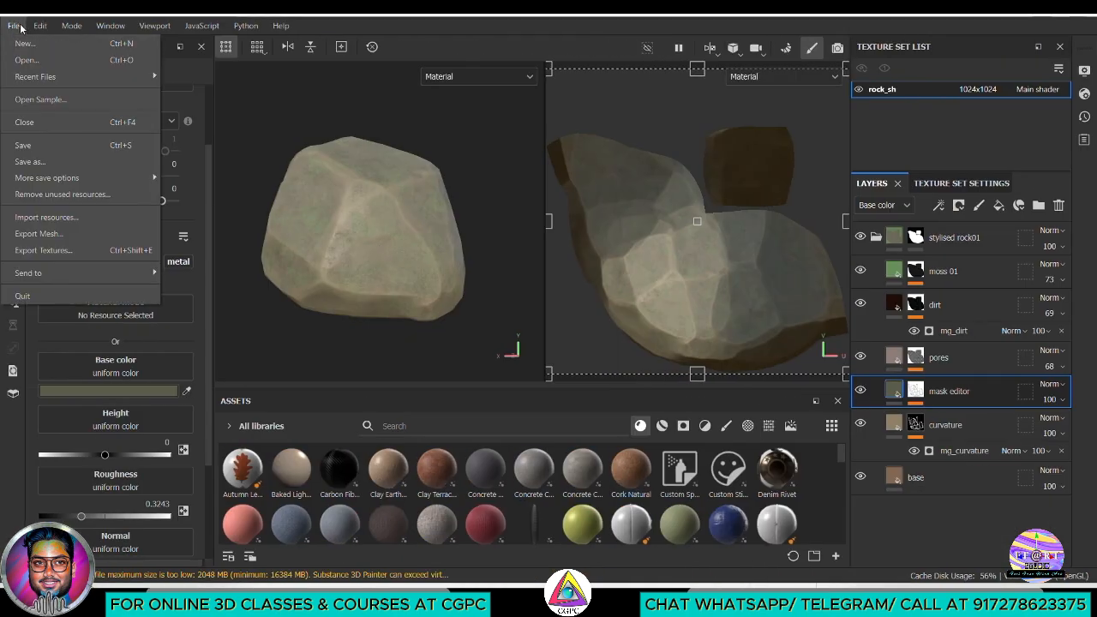
click(43, 251)
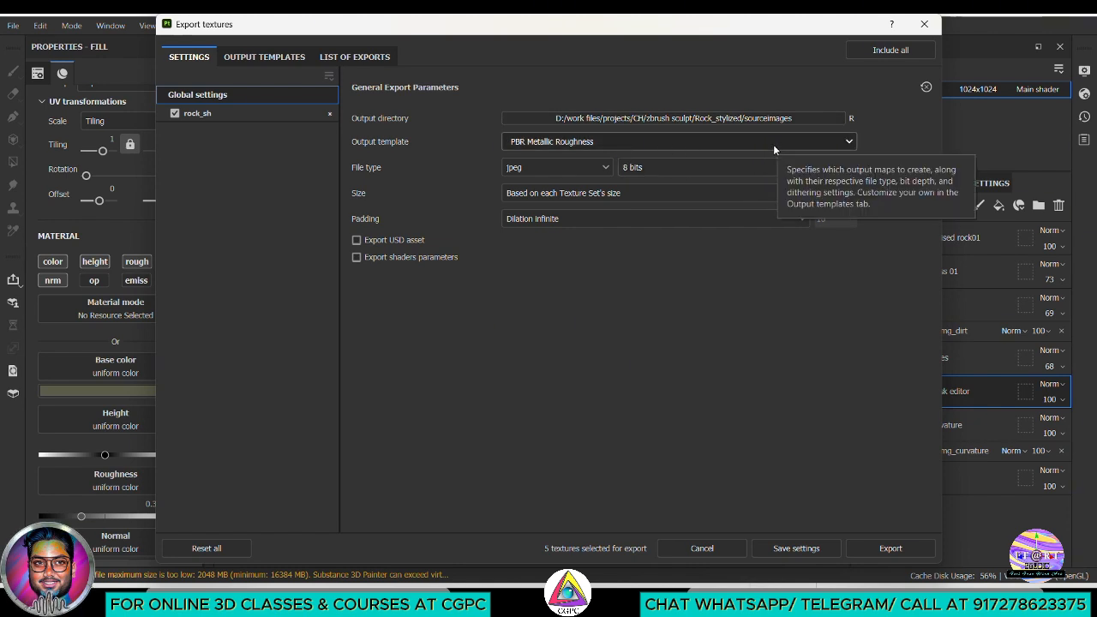
click(267, 57)
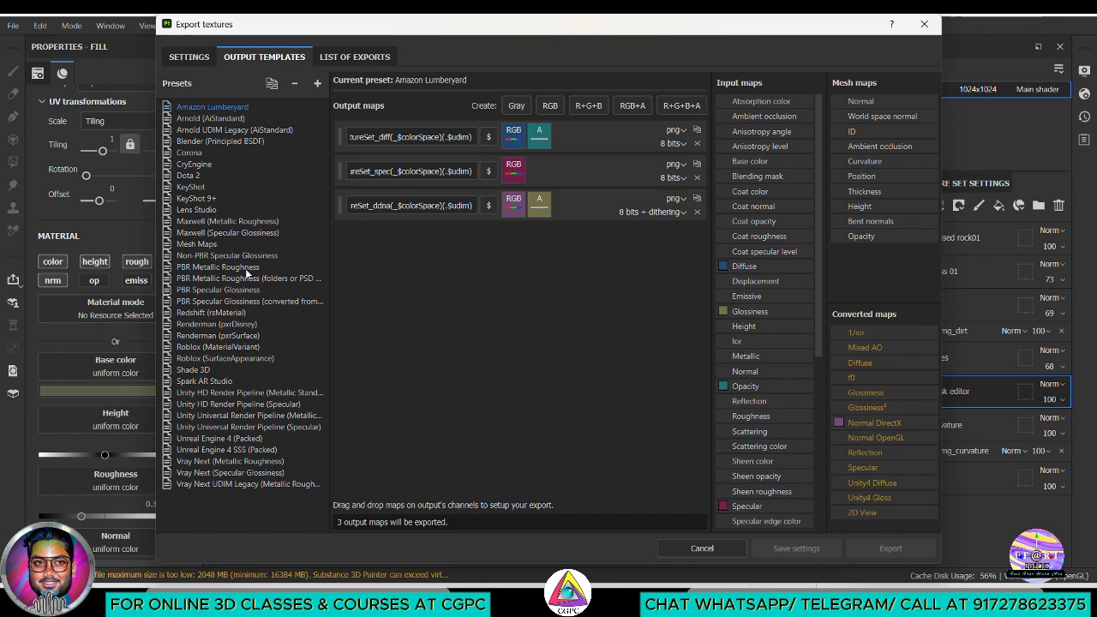
click(232, 267)
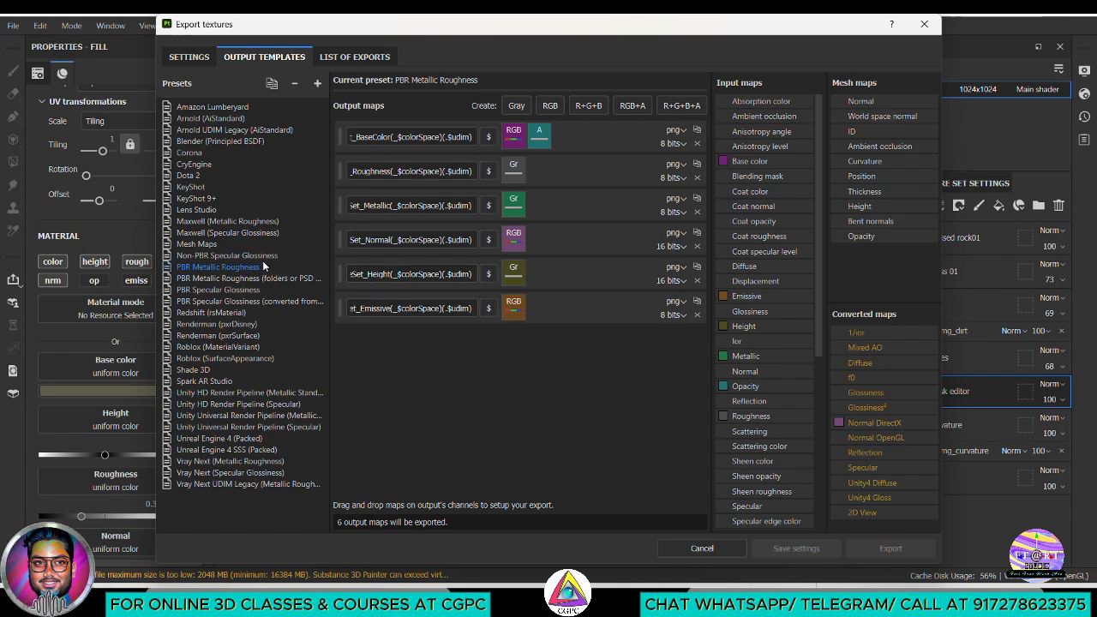
click(213, 119)
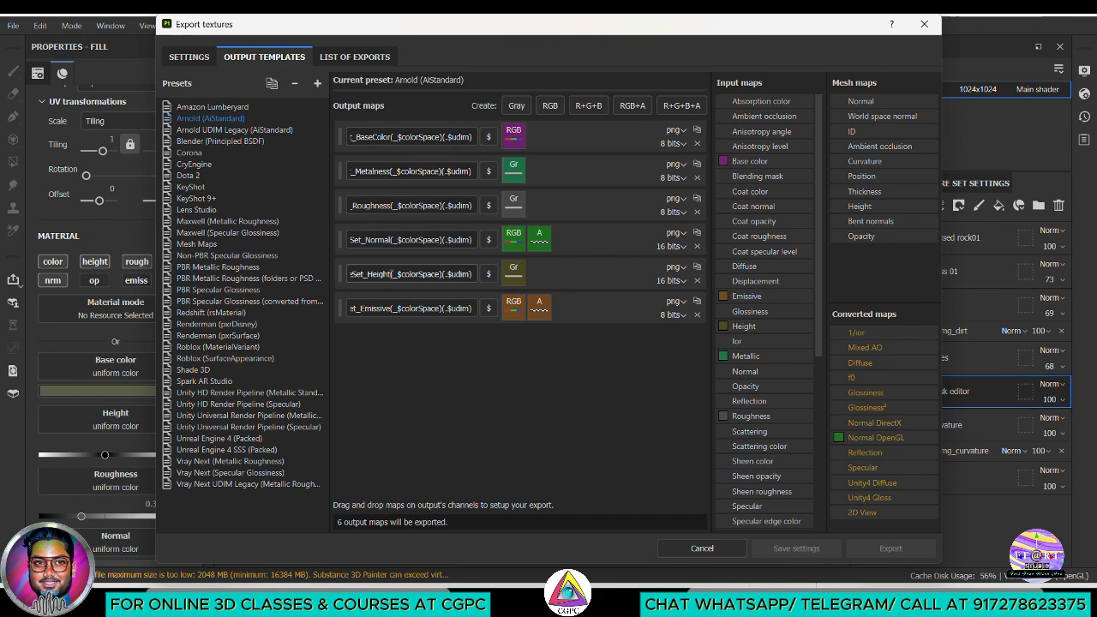
Remove the $mesh_ prefix from all six output map names of the Arnold (AiStandard) preset and return to the general export parameters
drag(357, 137, 343, 135)
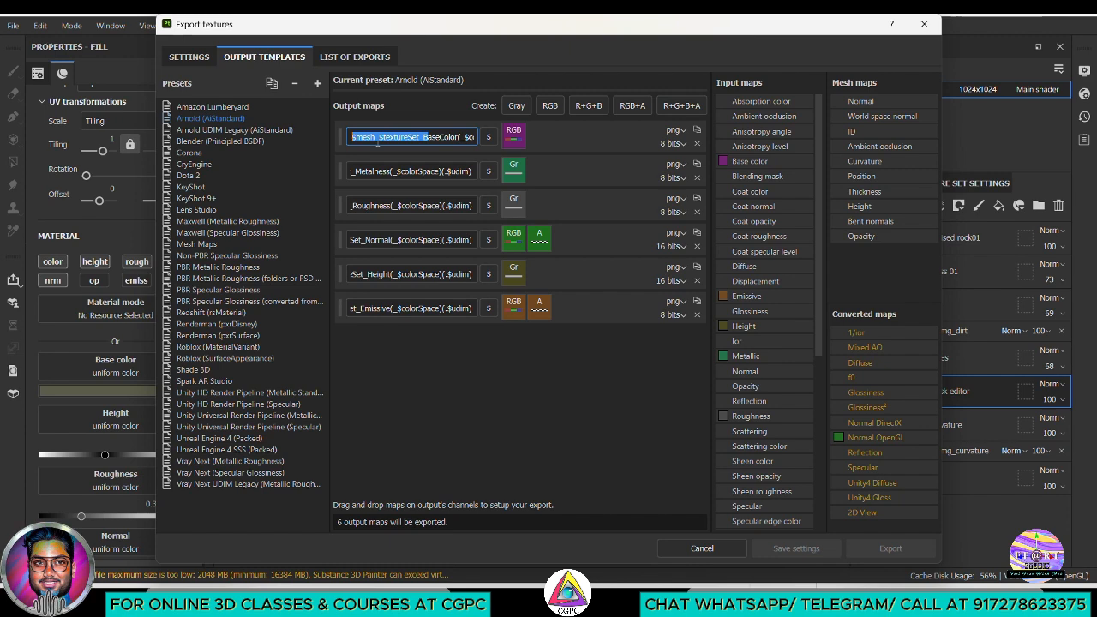
drag(421, 144, 379, 142)
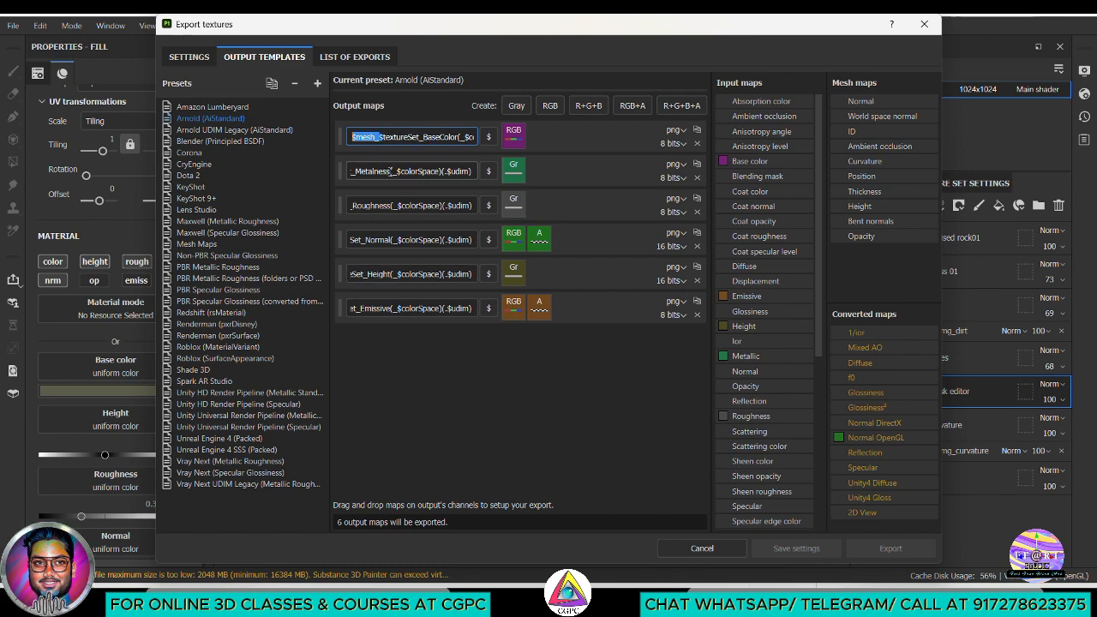
key(BackSpace)
click(391, 171)
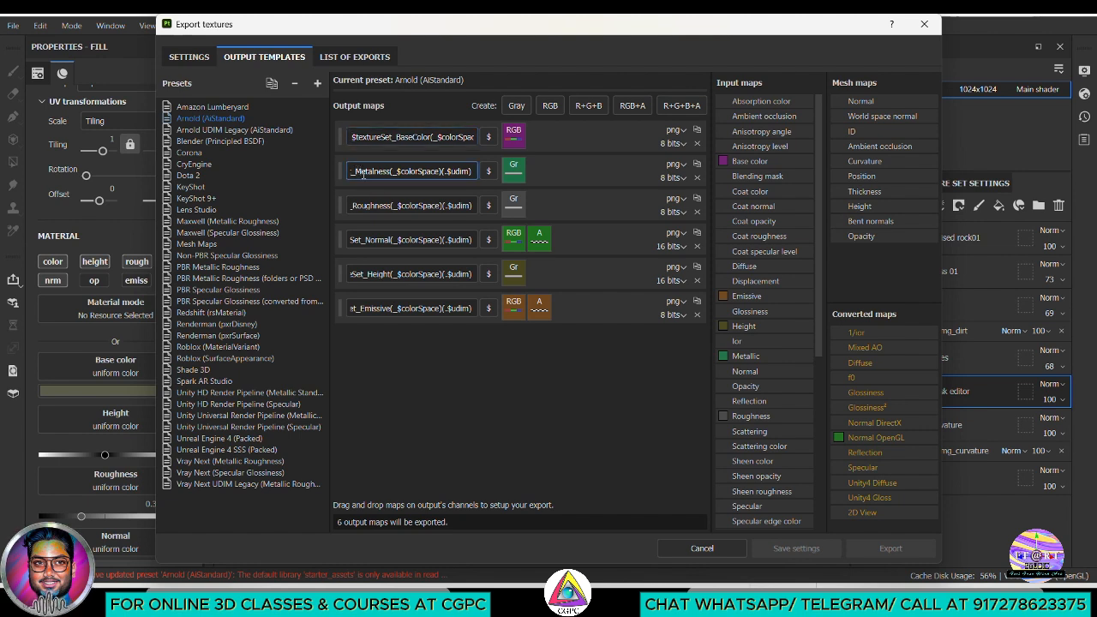
drag(357, 174, 300, 232)
key(BackSpace)
key(BackSpace)
key(BackSpace)
drag(357, 274, 347, 309)
key(BackSpace)
key(BackSpace)
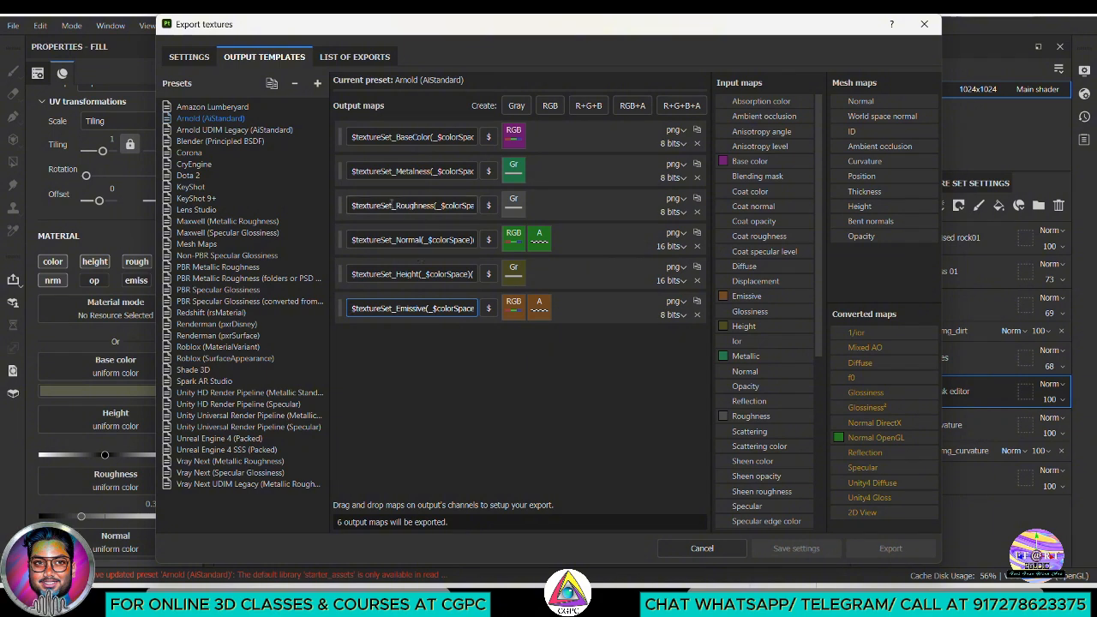
click(190, 58)
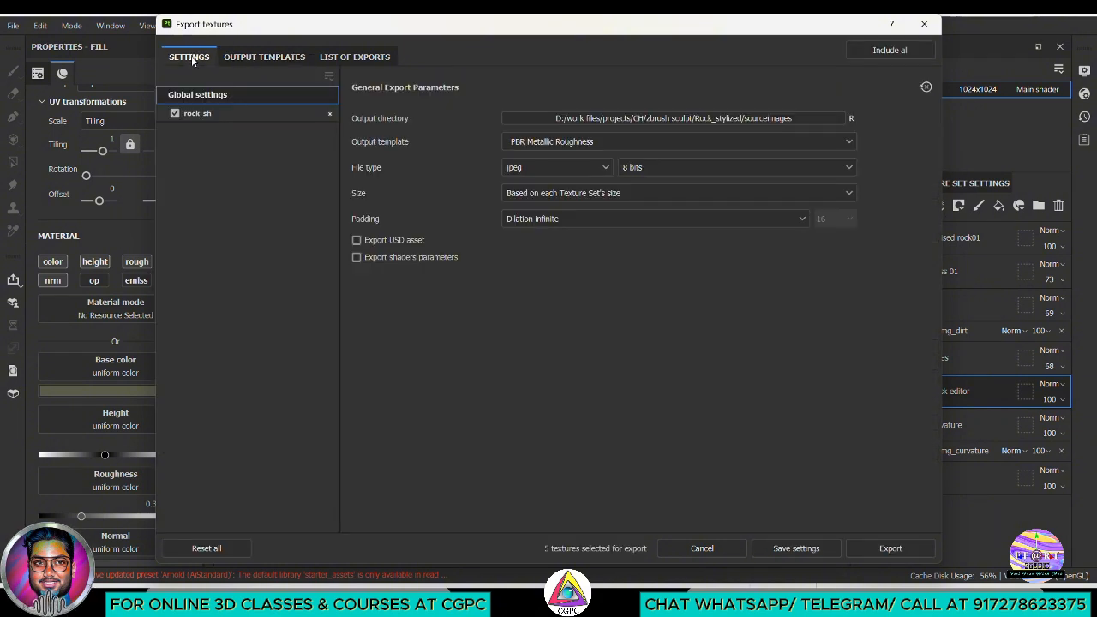
Set the output template in the global export settings to Arnold (AiStandard)
click(574, 144)
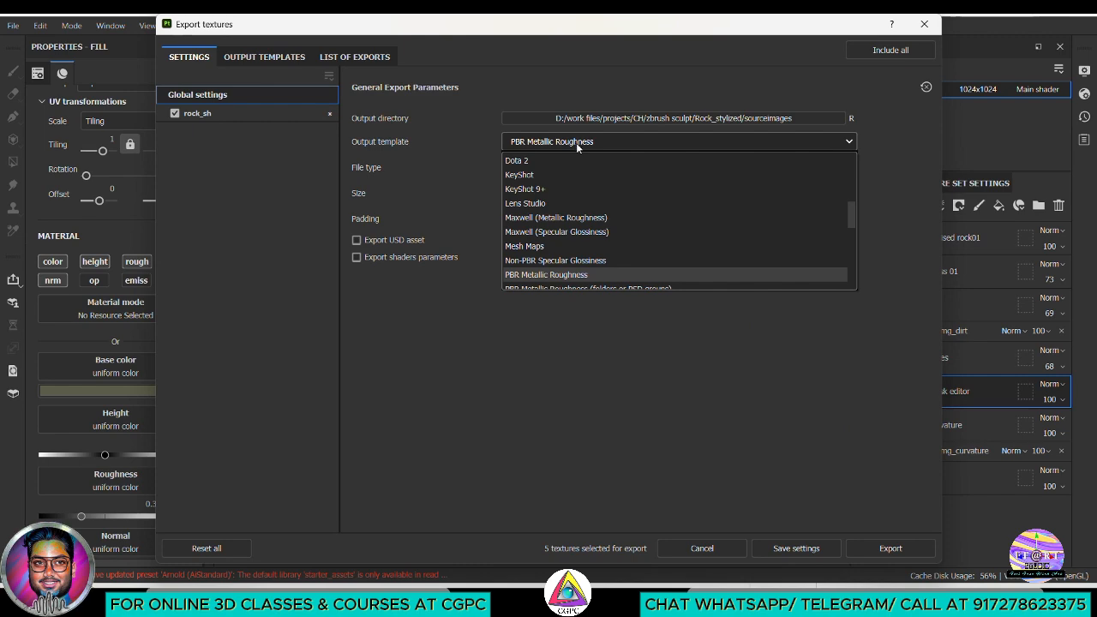
scroll(612, 220, down, 3)
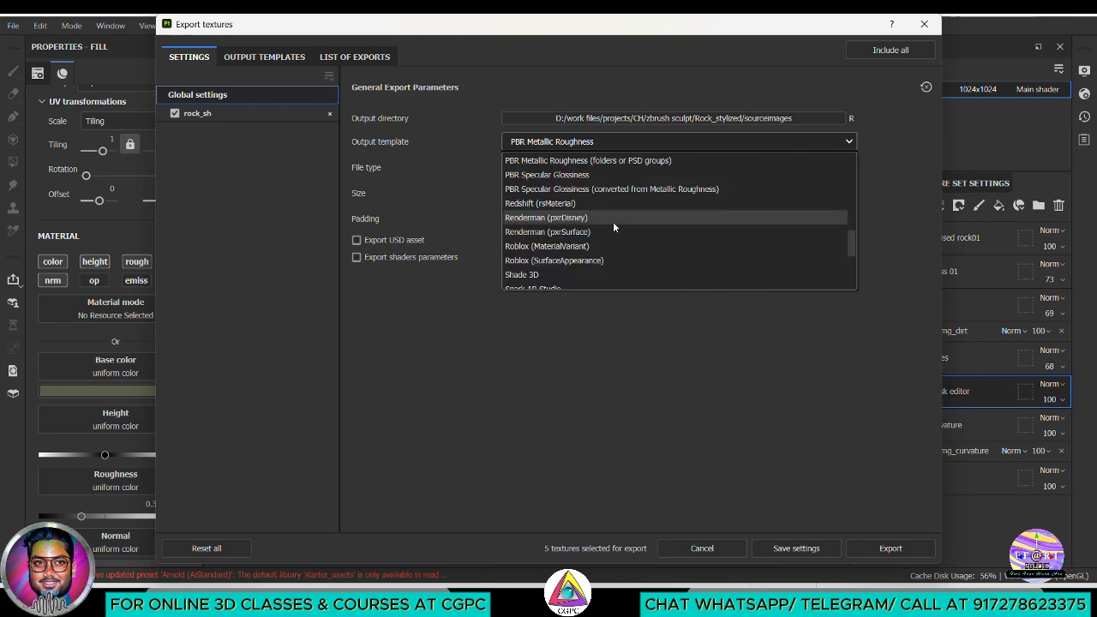
click(261, 56)
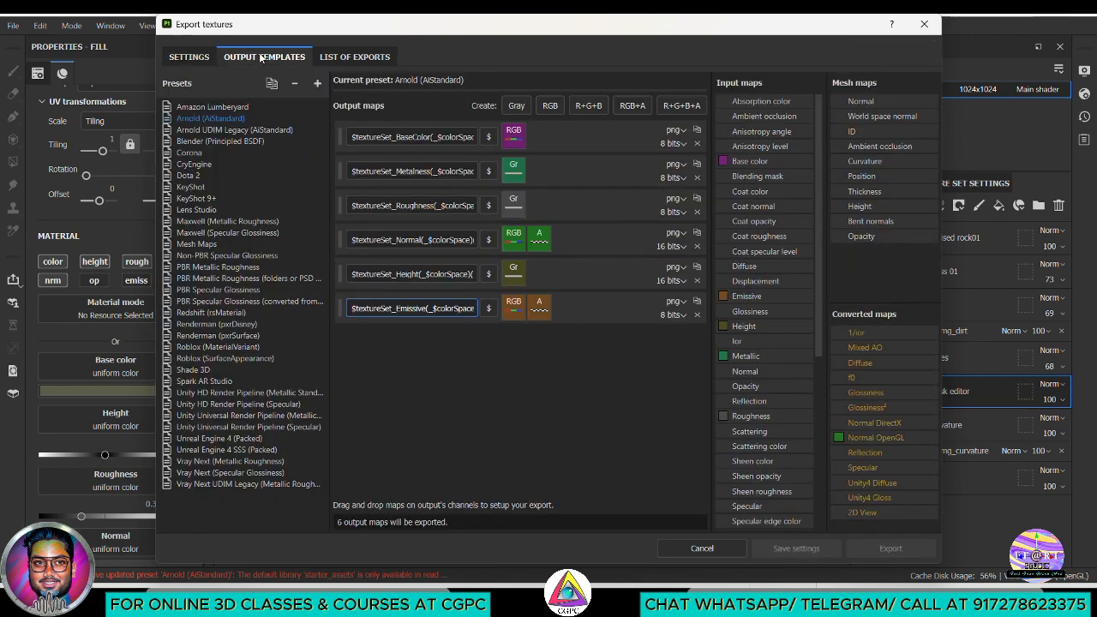
click(190, 58)
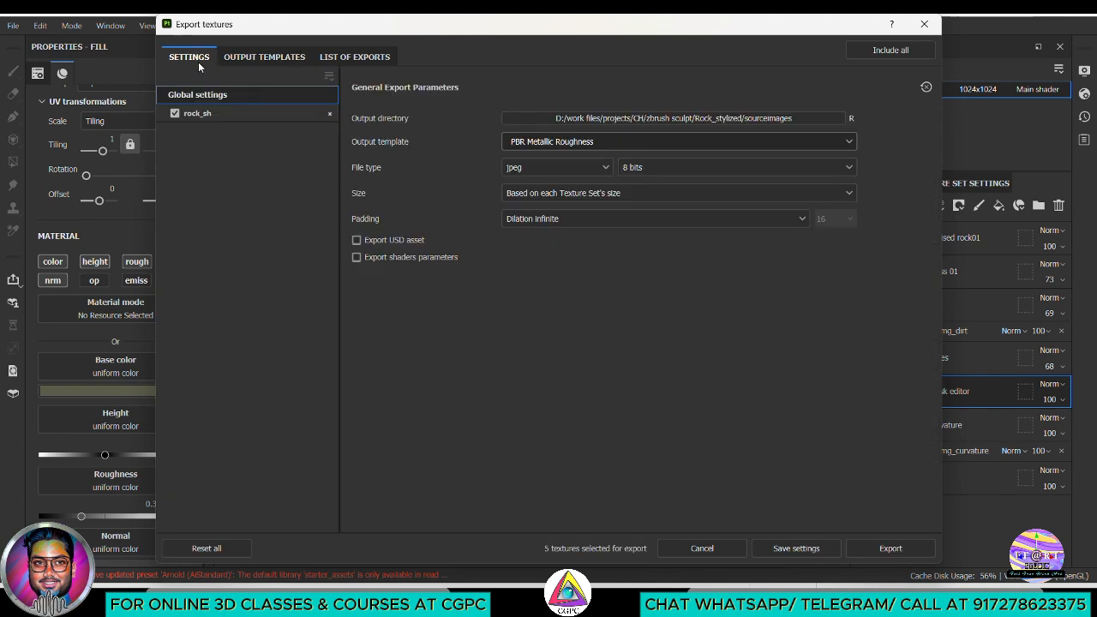
click(625, 145)
scroll(647, 245, up, 1)
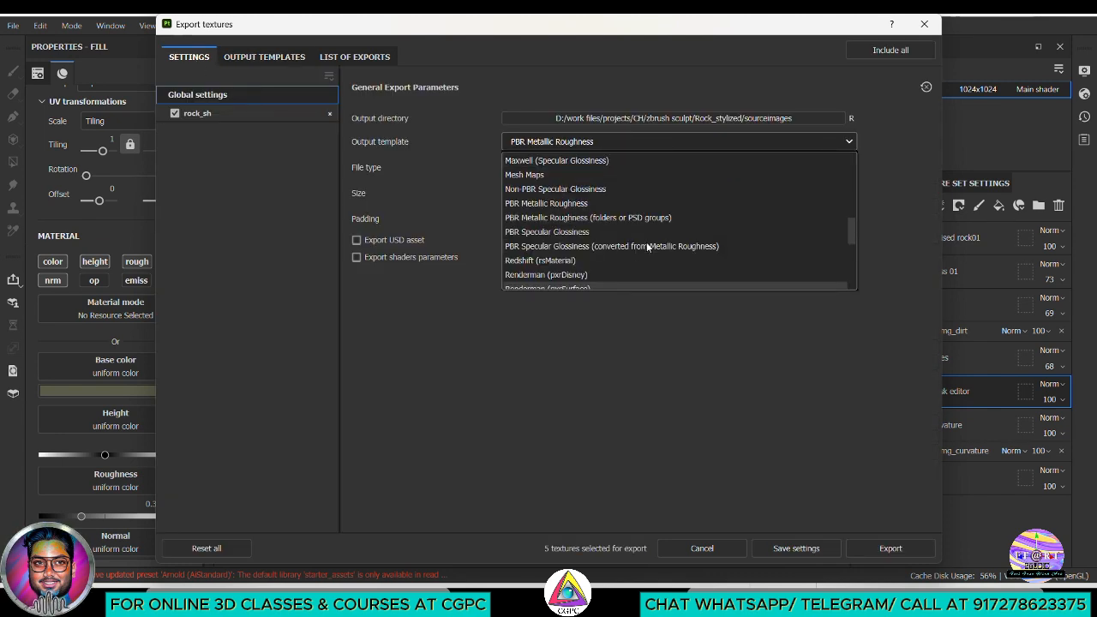
scroll(648, 231, up, 6)
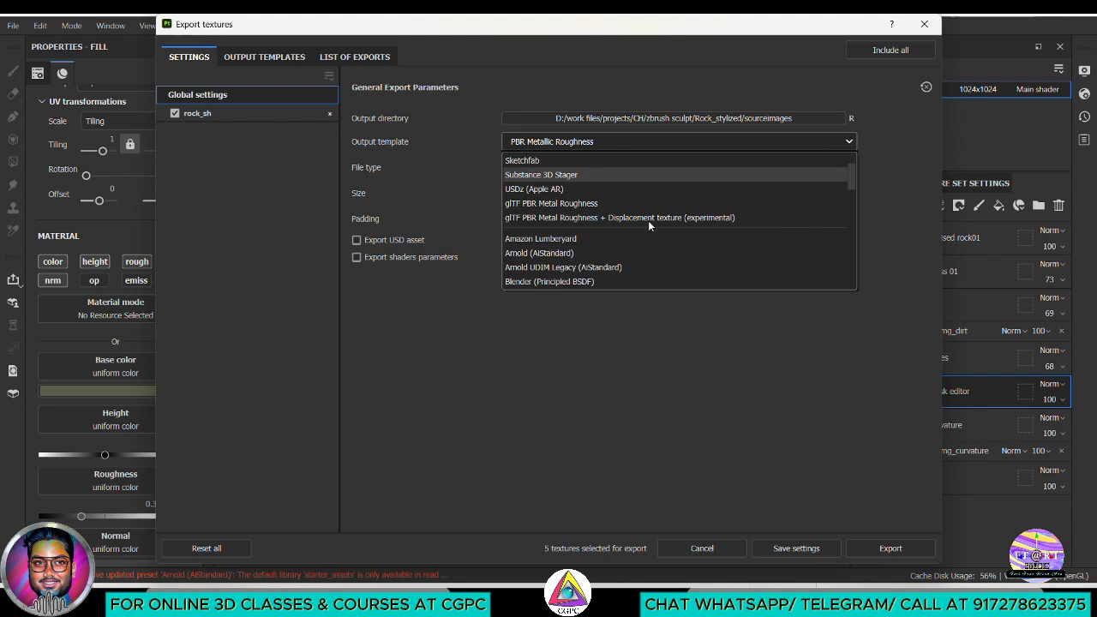
scroll(649, 222, down, 1)
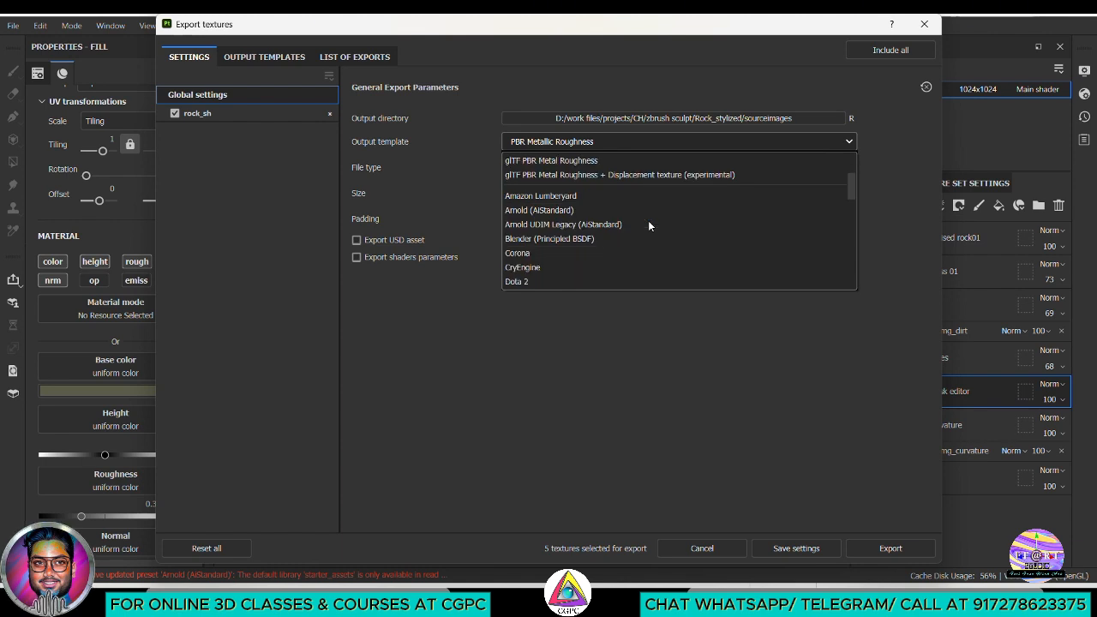
click(645, 212)
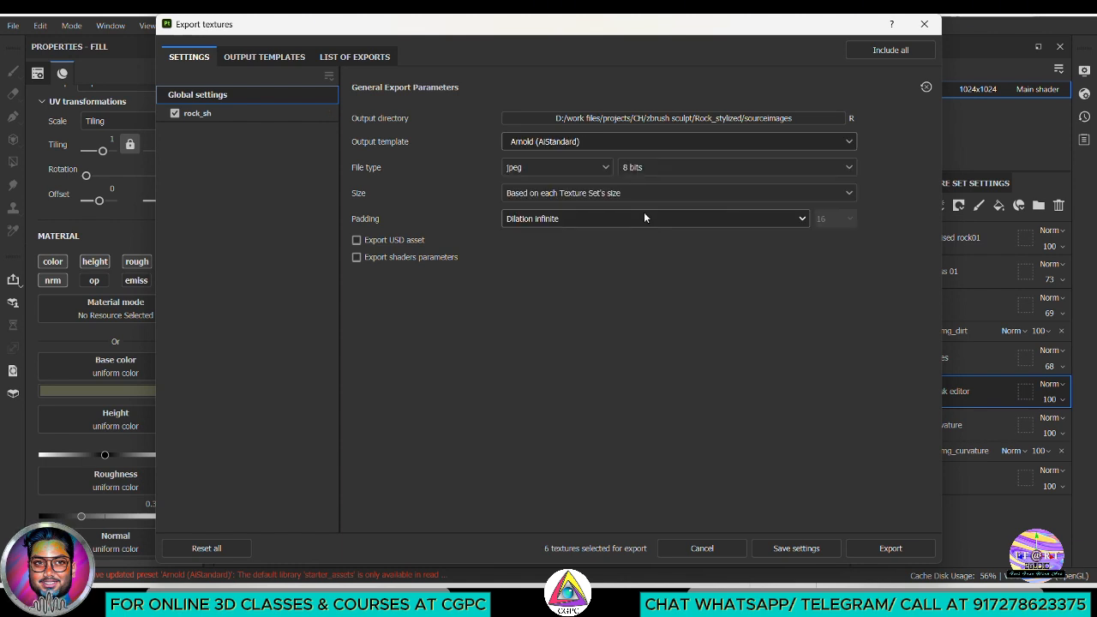
Keep jpeg as the export file type and set the maximum texture size to 1024
click(576, 168)
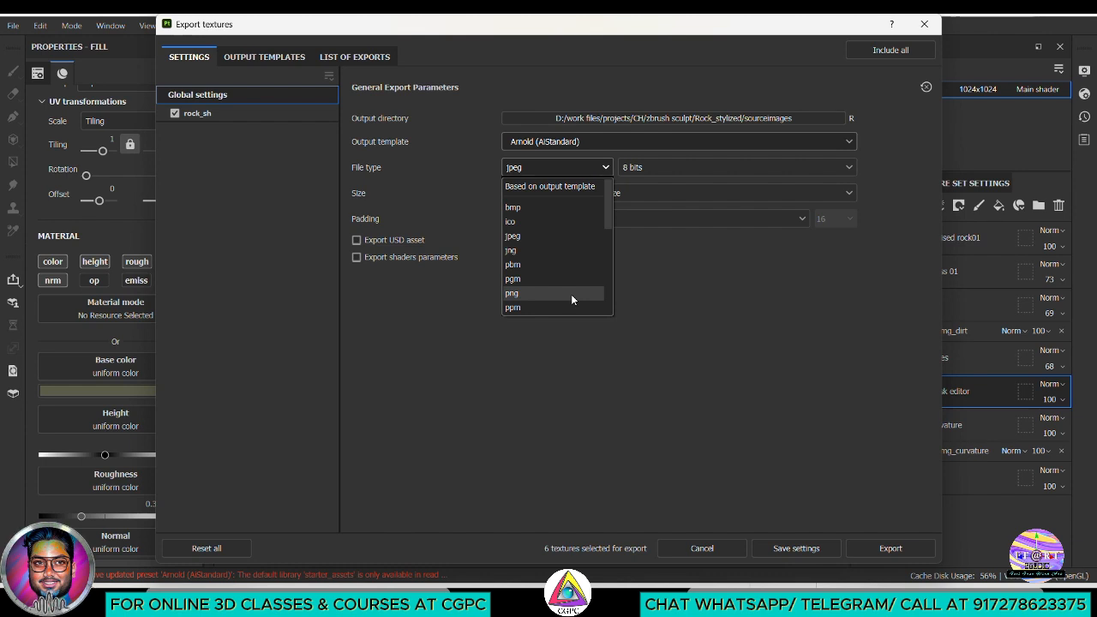
click(552, 240)
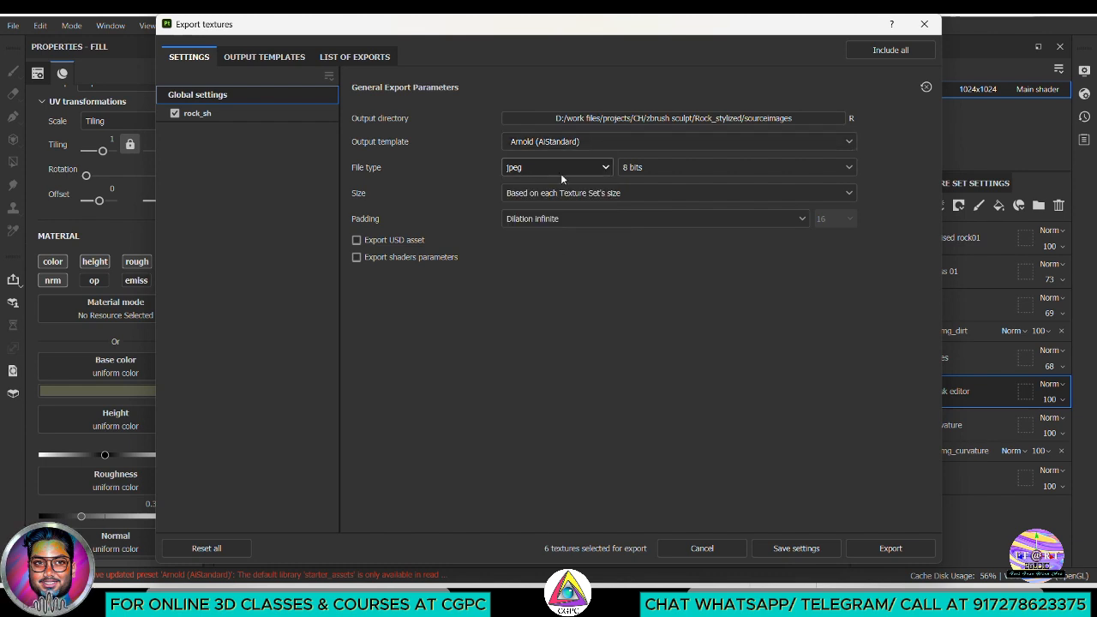
click(662, 193)
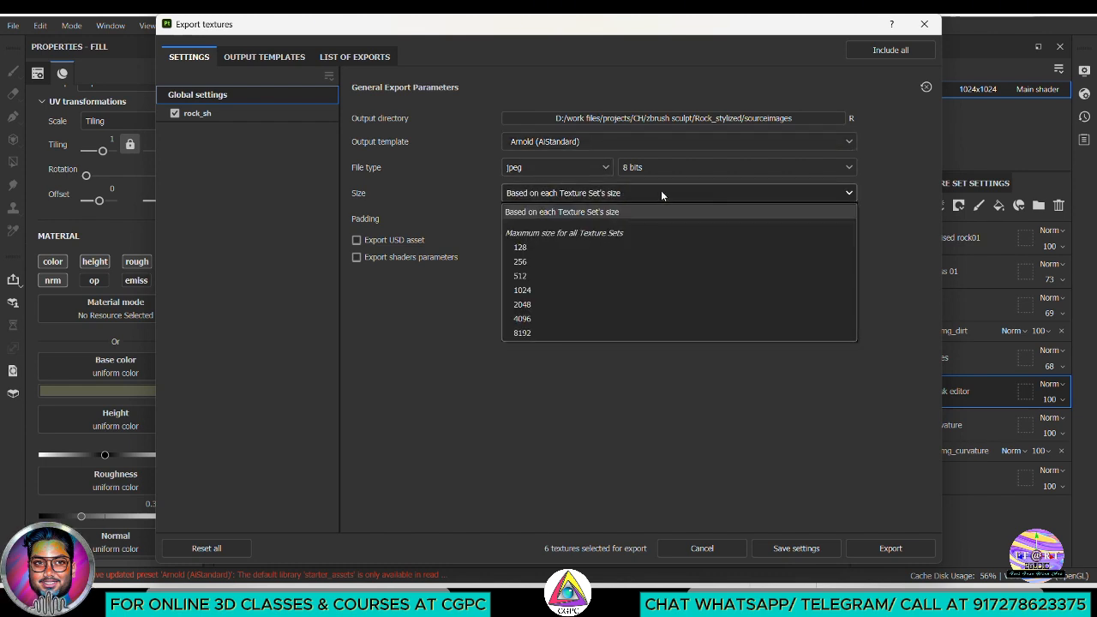
click(540, 292)
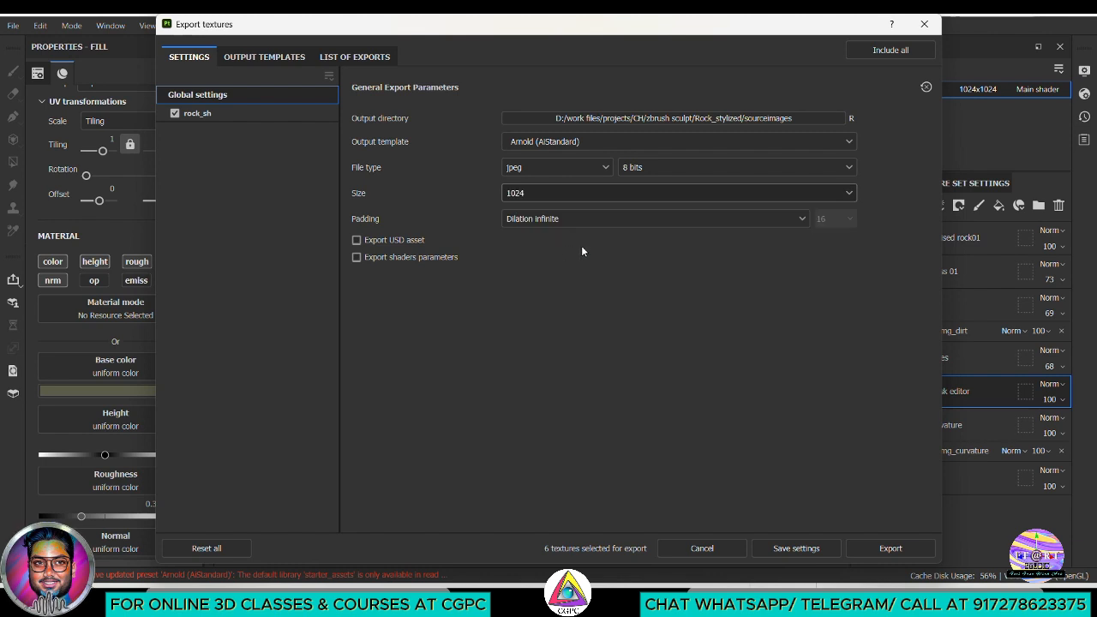
Exclude the Emissive map from the rock_sh texture set's output maps and export the textures
click(197, 113)
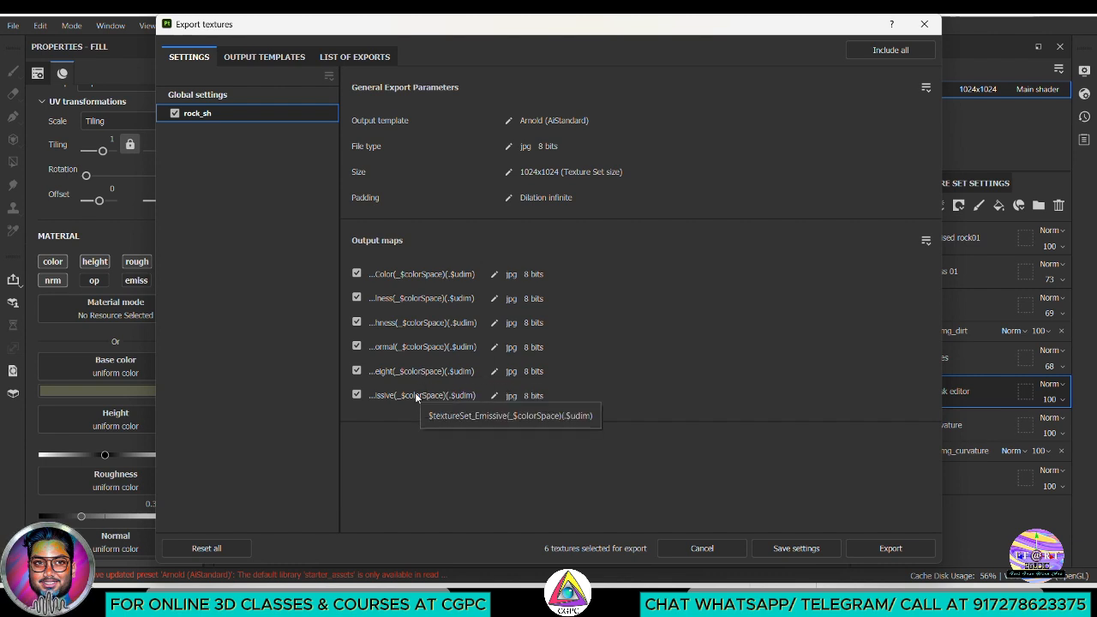
click(356, 395)
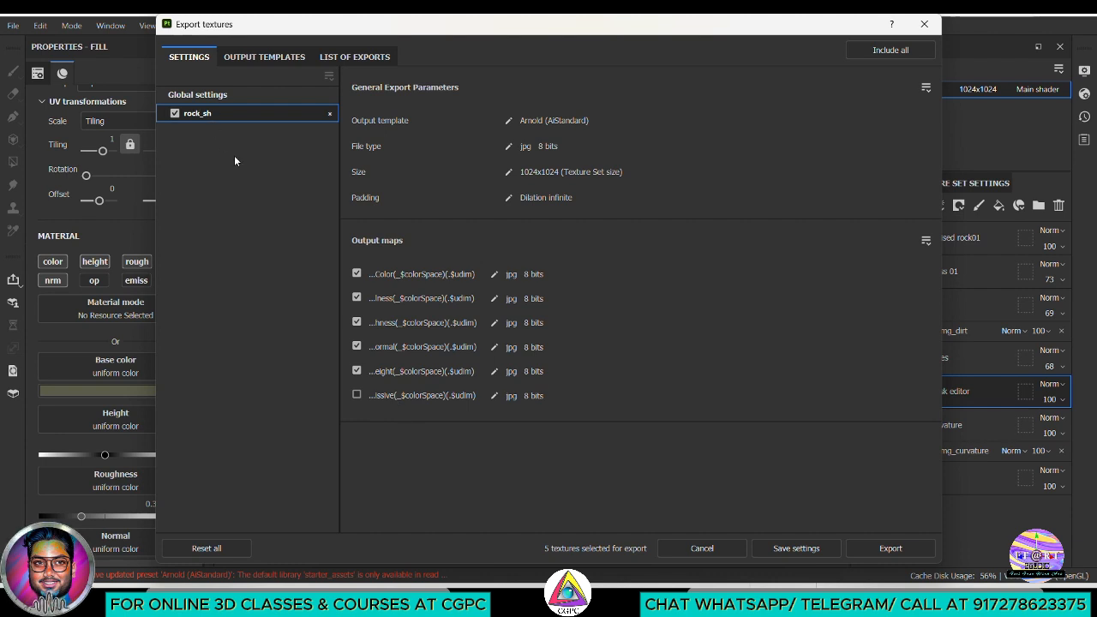
click(888, 548)
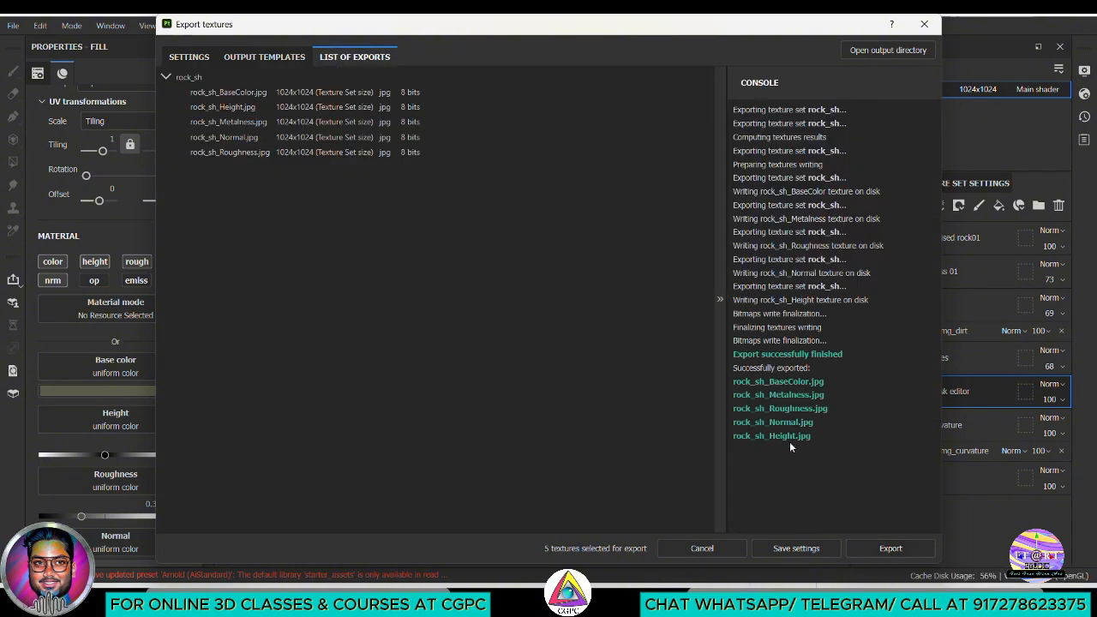
Open the output directory, review the exported BaseColor, Height, Metalness, Normal and Roughness images, and close the texture export
click(888, 52)
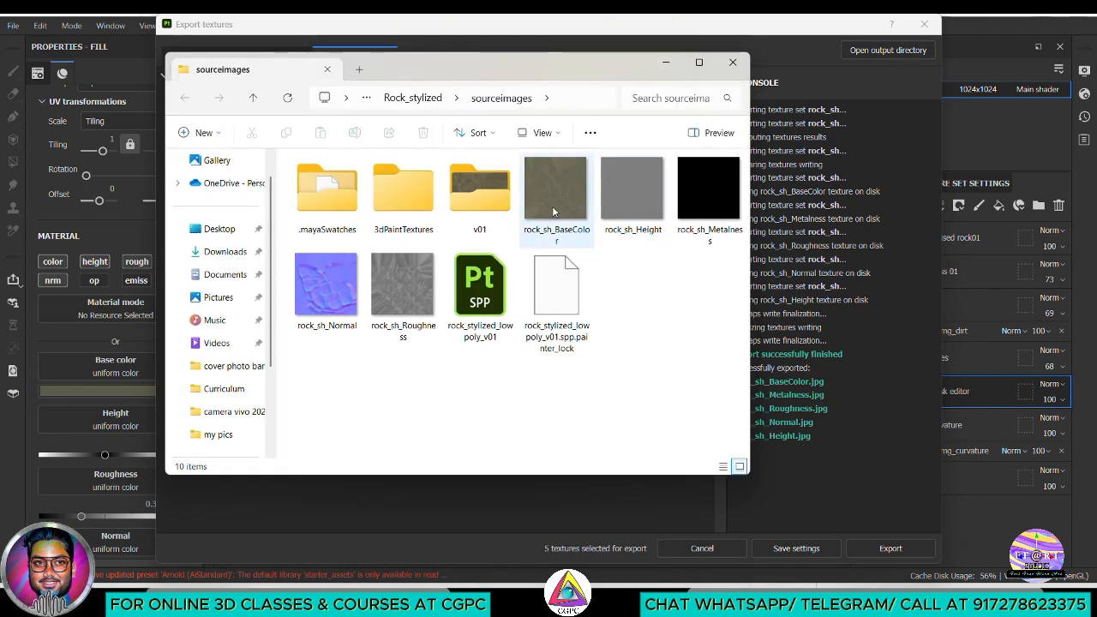
double_click(555, 210)
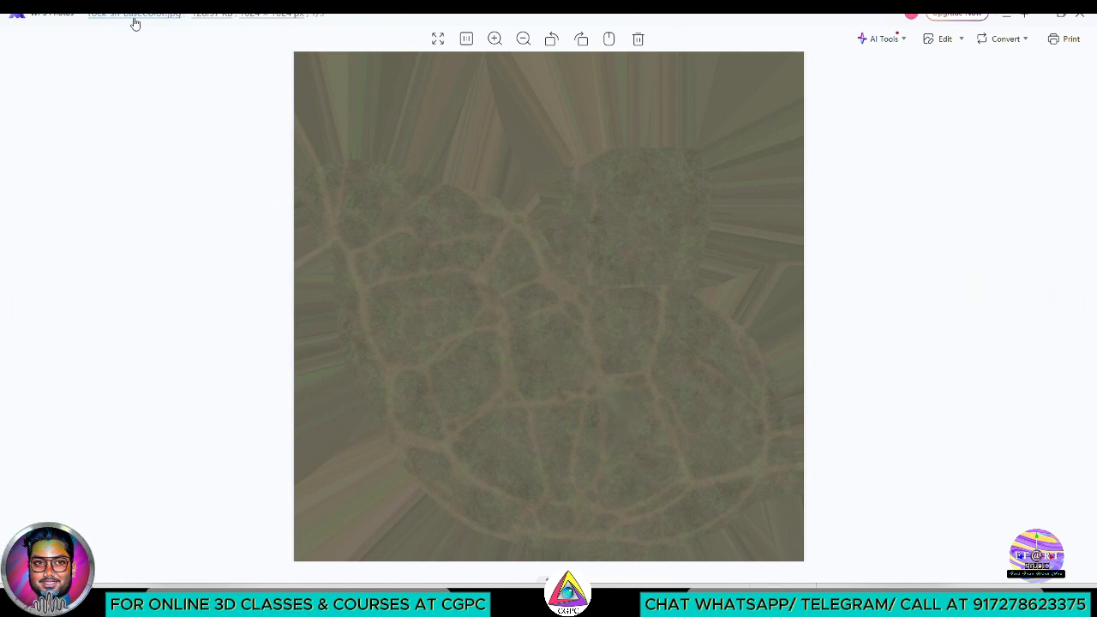
mouse_move(132, 23)
click(1063, 308)
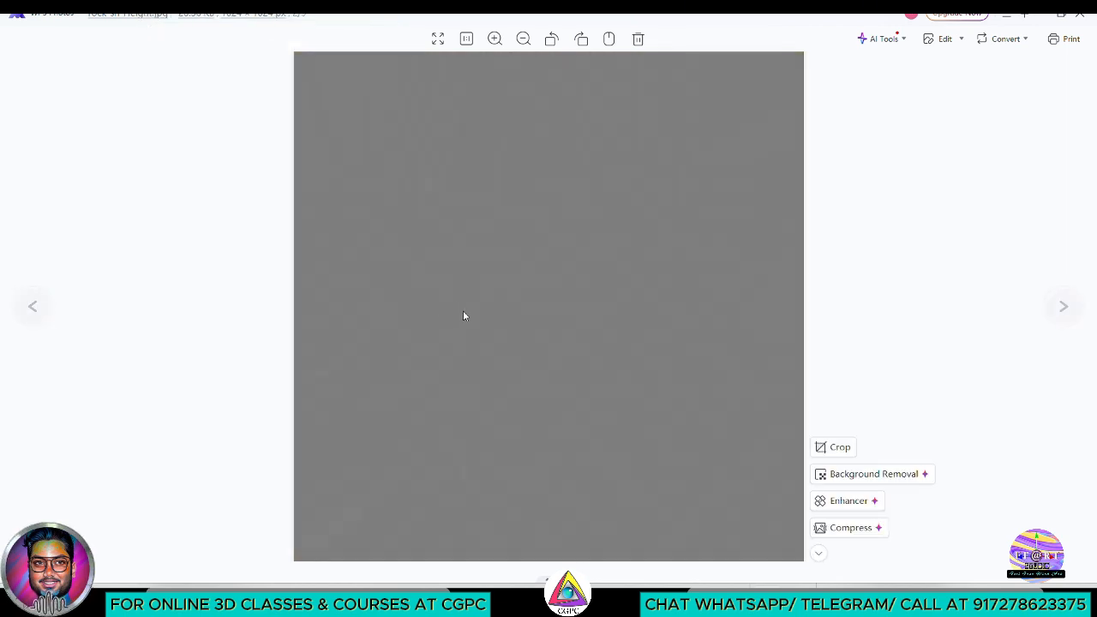
click(1064, 307)
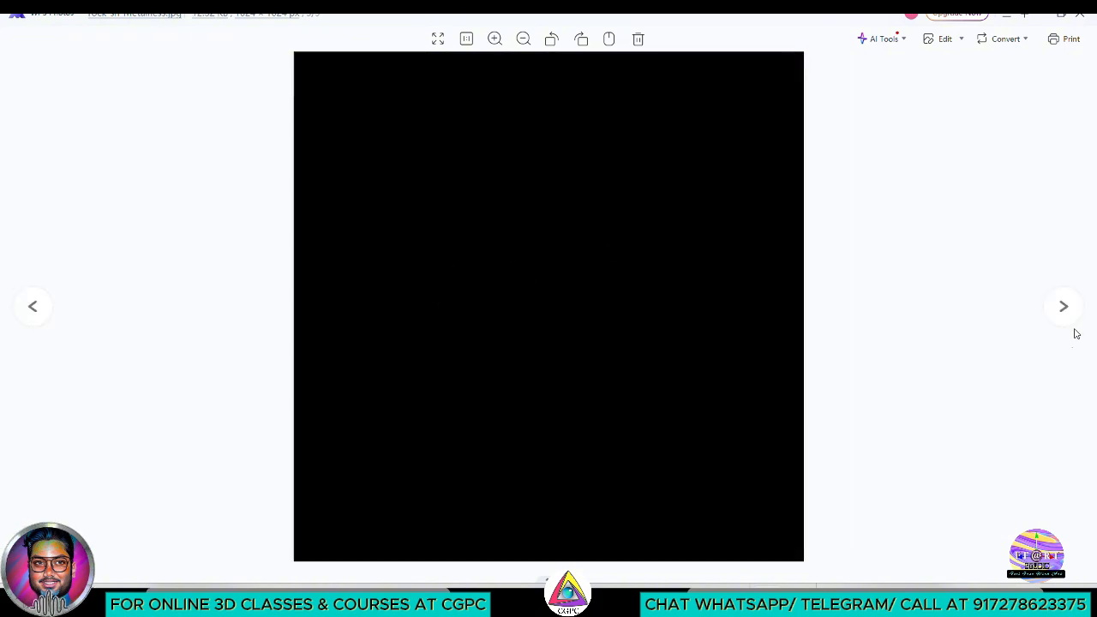
click(1063, 308)
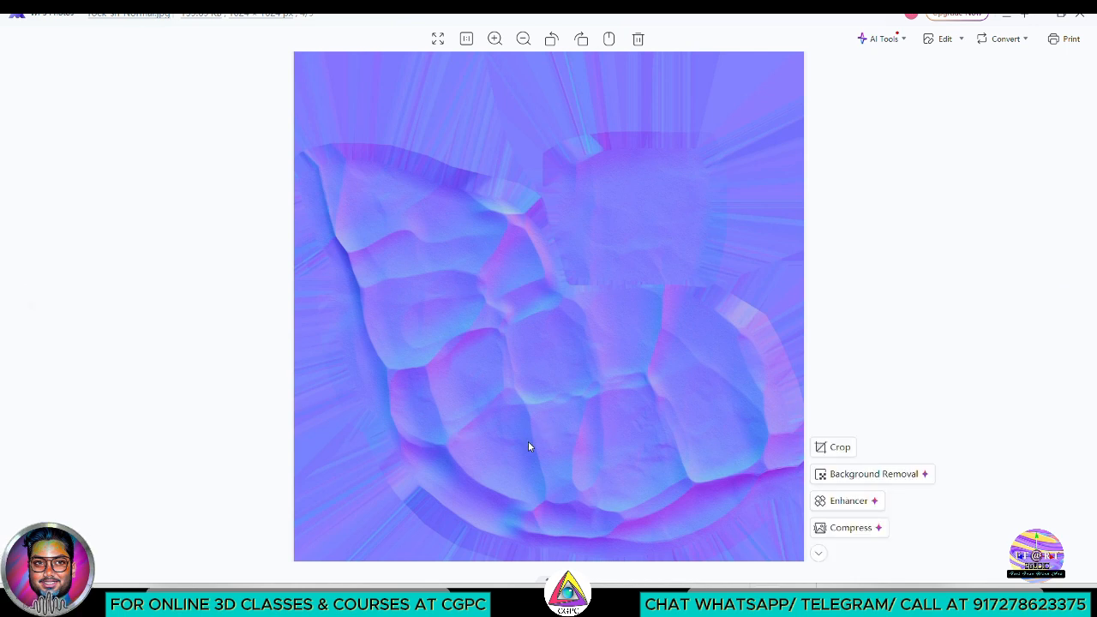
click(1062, 309)
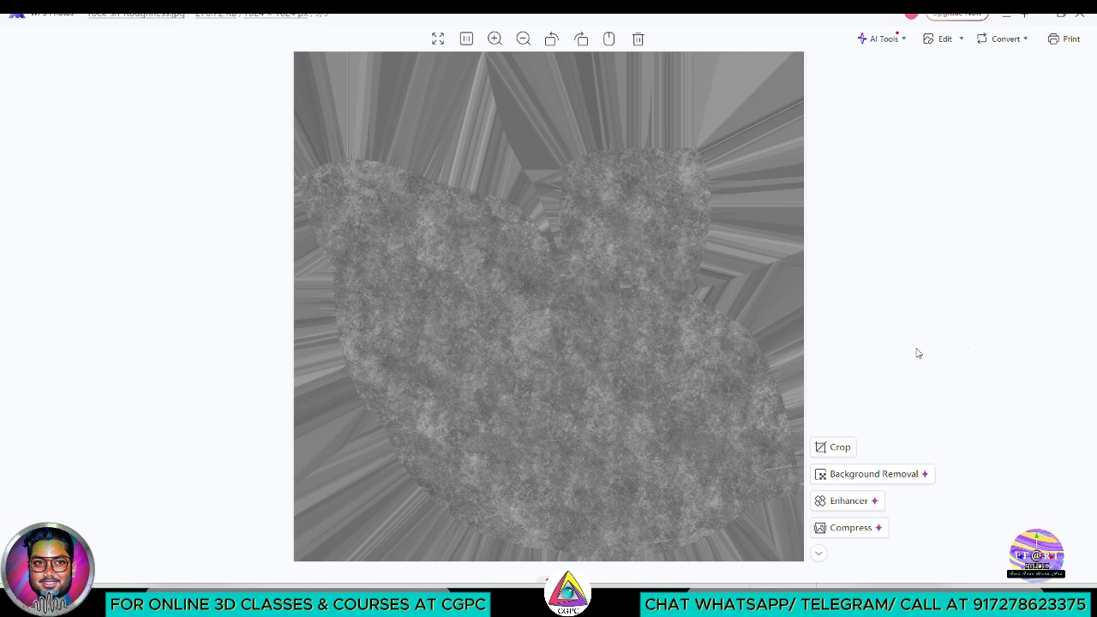
click(1063, 309)
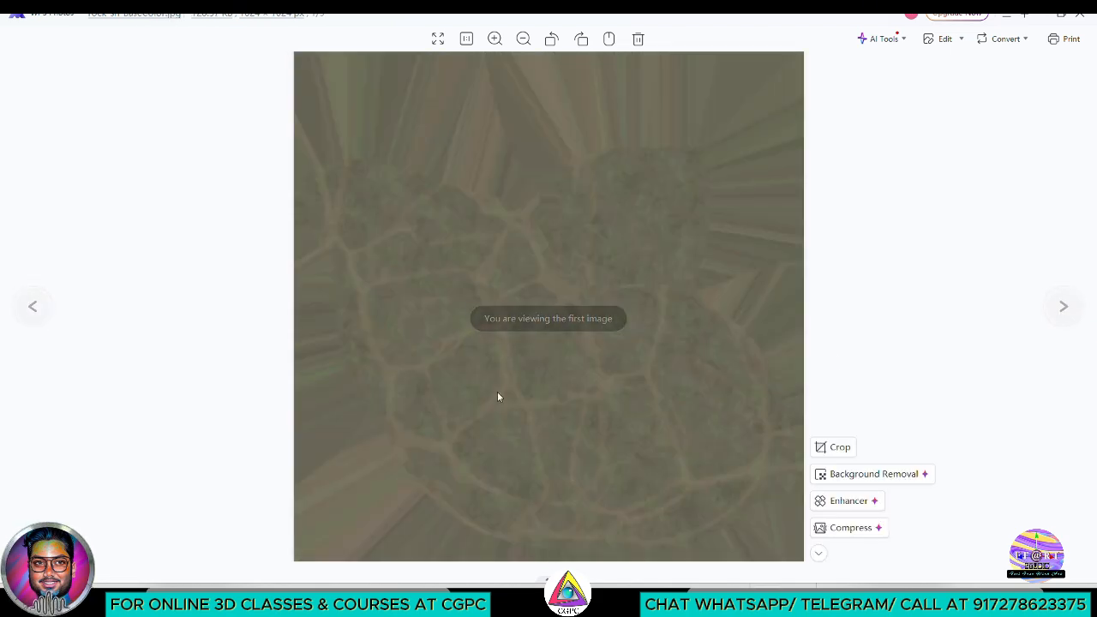
click(1080, 16)
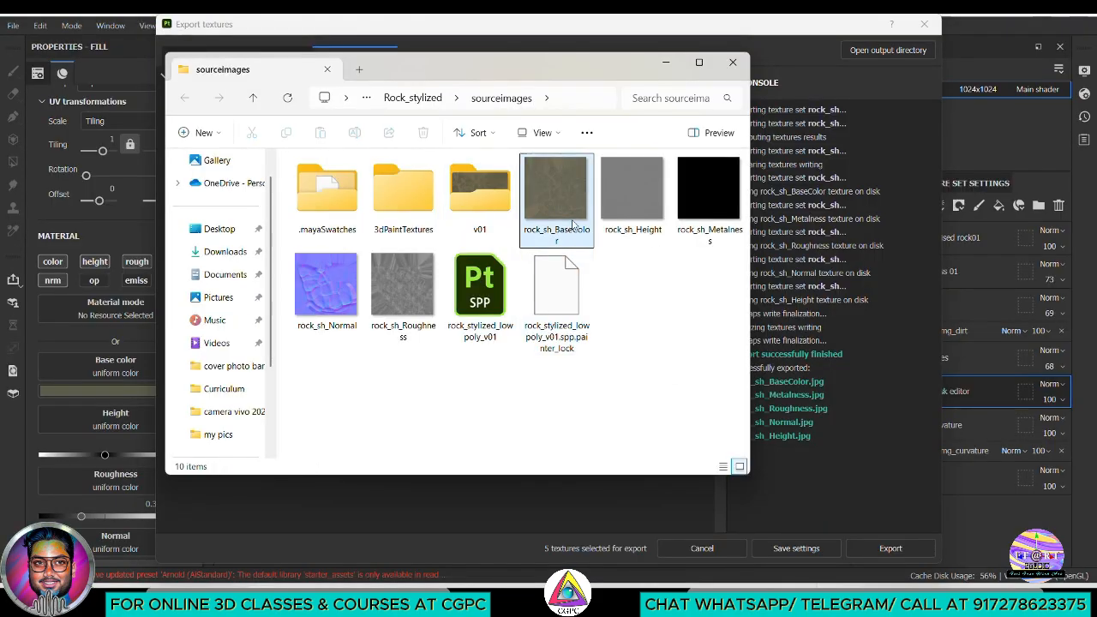
click(666, 62)
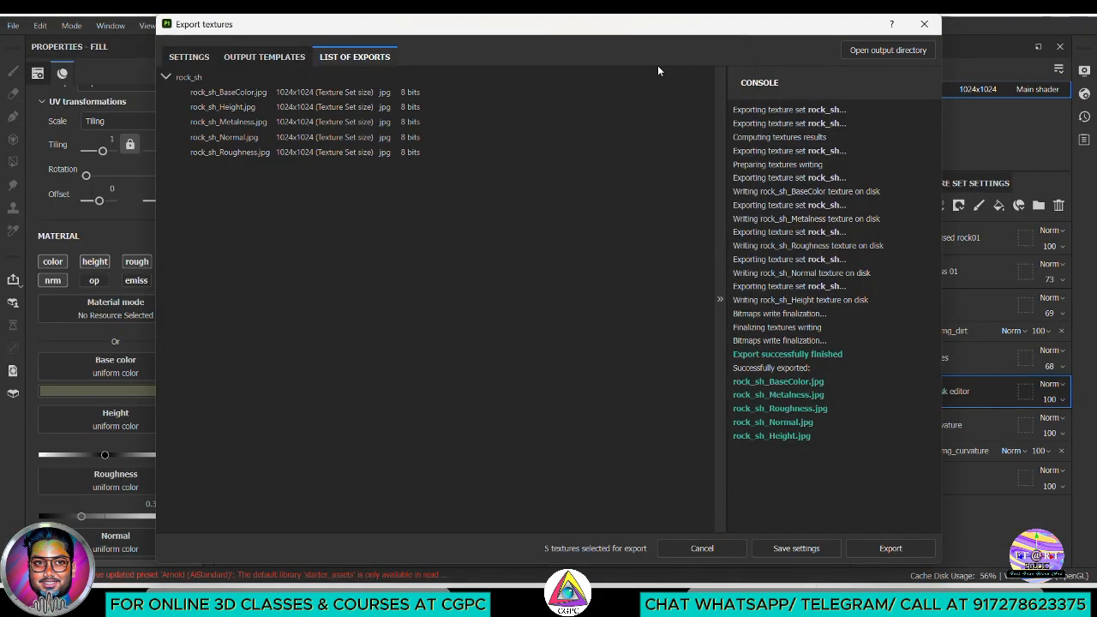
click(924, 24)
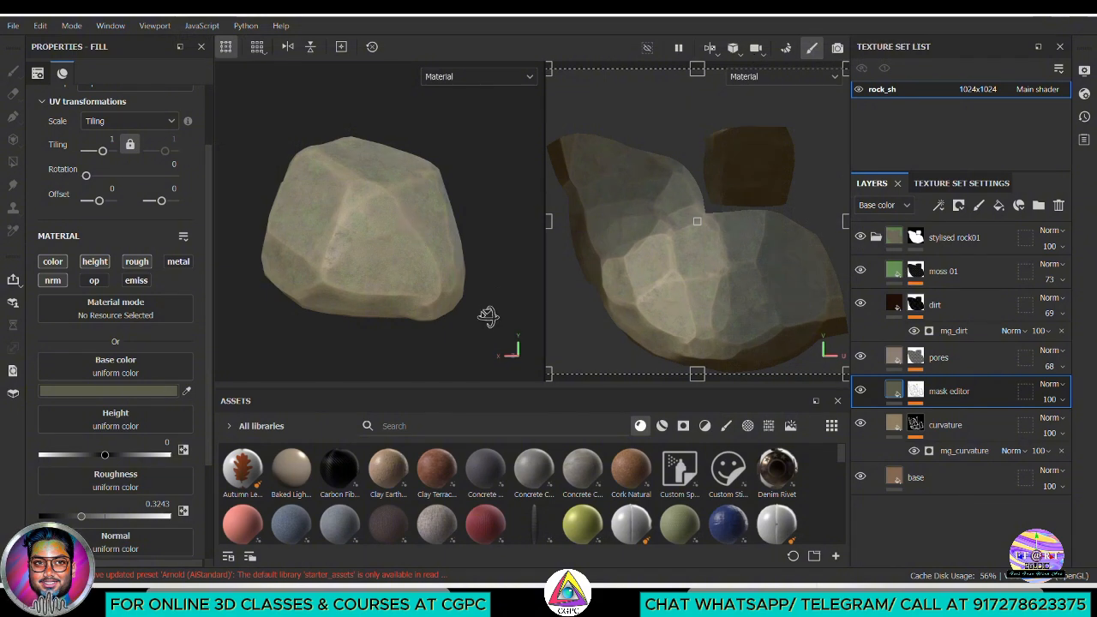
Inspect the textured rock from other sides and collapse the stylised rock01 layer group
mouse_move(488, 317)
alt+mouse_down()
mouse_move(379, 314)
mouse_move(411, 320)
mouse_move(360, 311)
mouse_move(358, 293)
mouse_move(437, 296)
mouse_move(448, 321)
mouse_move(411, 303)
mouse_move(434, 316)
mouse_move(338, 301)
alt+mouse_up()
scroll(438, 296, up, 3)
scroll(435, 315, down, 3)
mouse_move(421, 284)
alt+mouse_down()
mouse_move(452, 320)
mouse_move(398, 336)
alt+mouse_up()
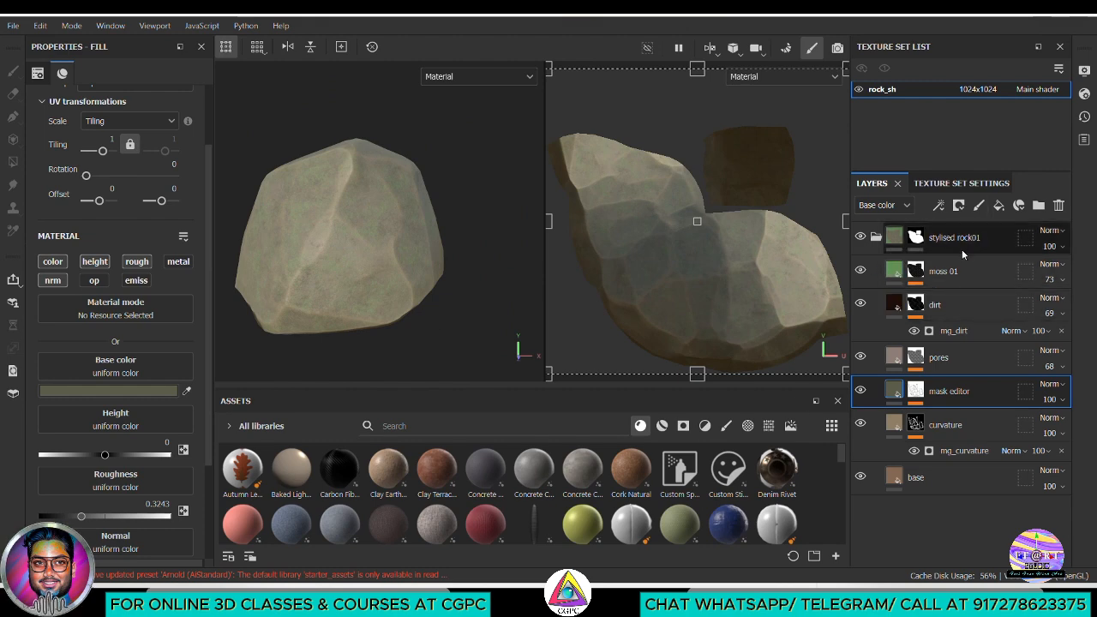
click(876, 237)
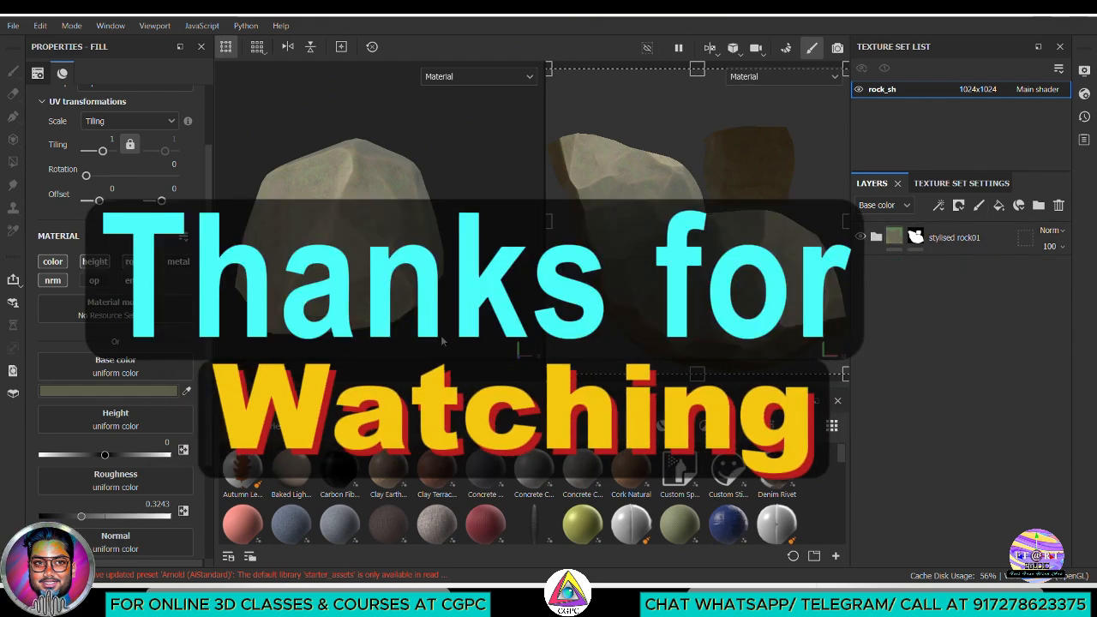